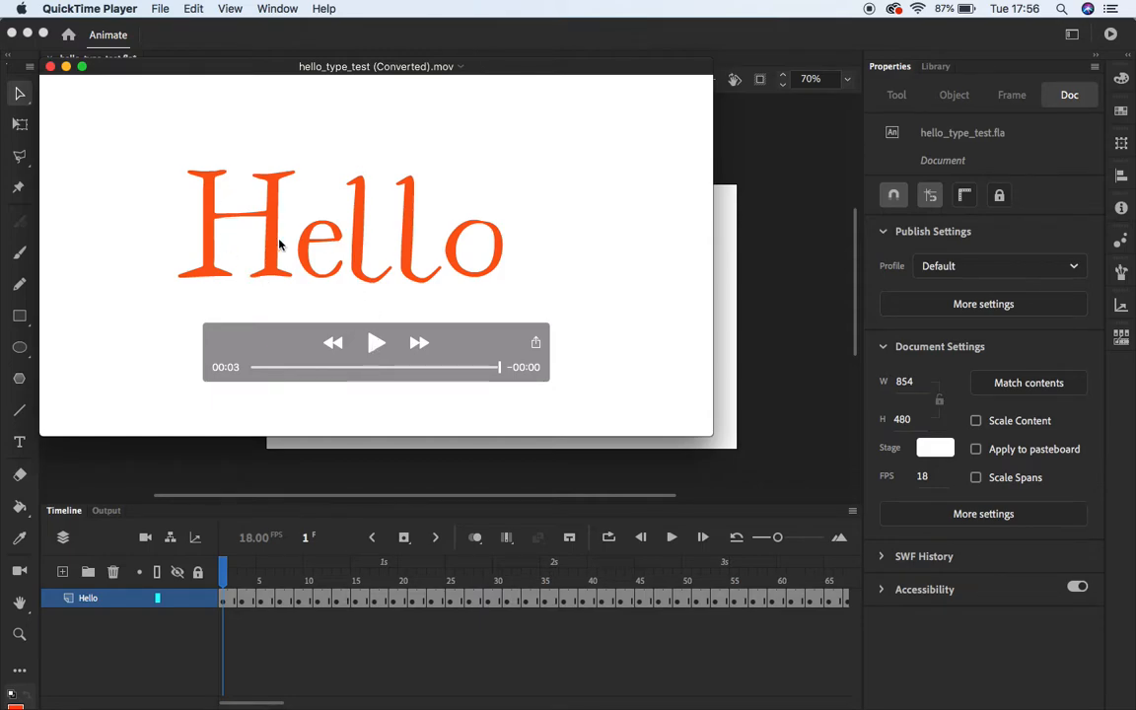
# Play the finished Hello type movie, switch to Animate and scrub through the same animation in the hello_type_test.fla timeline
pyautogui.click(372, 353)
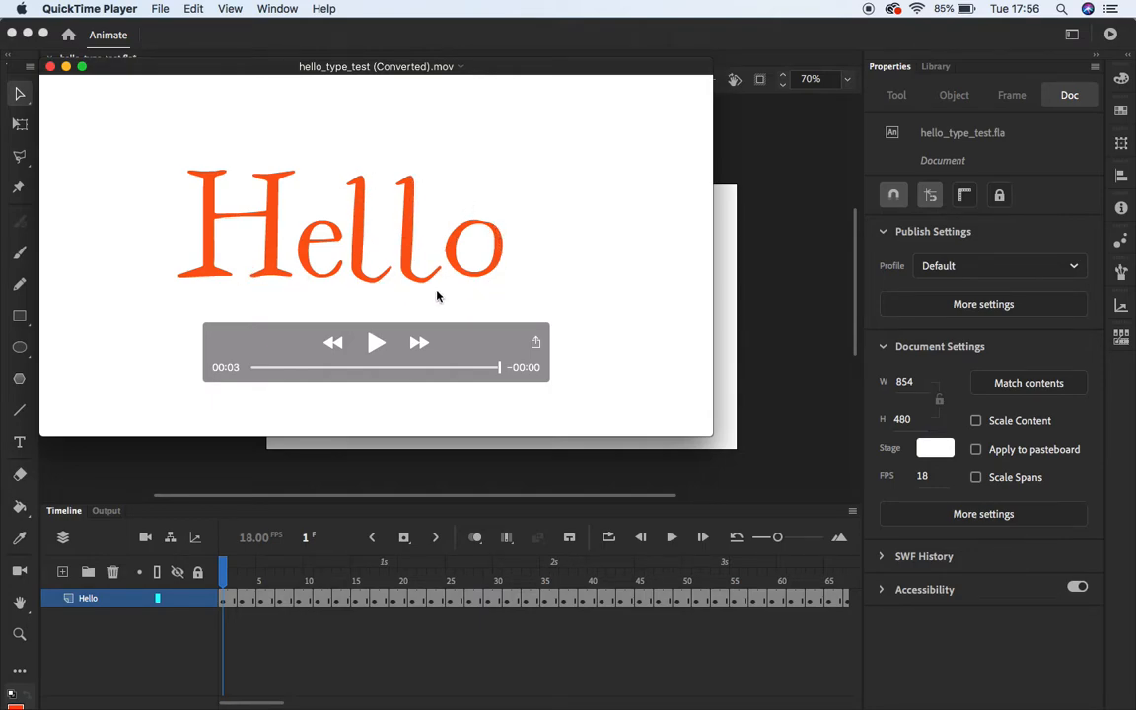
pyautogui.click(376, 342)
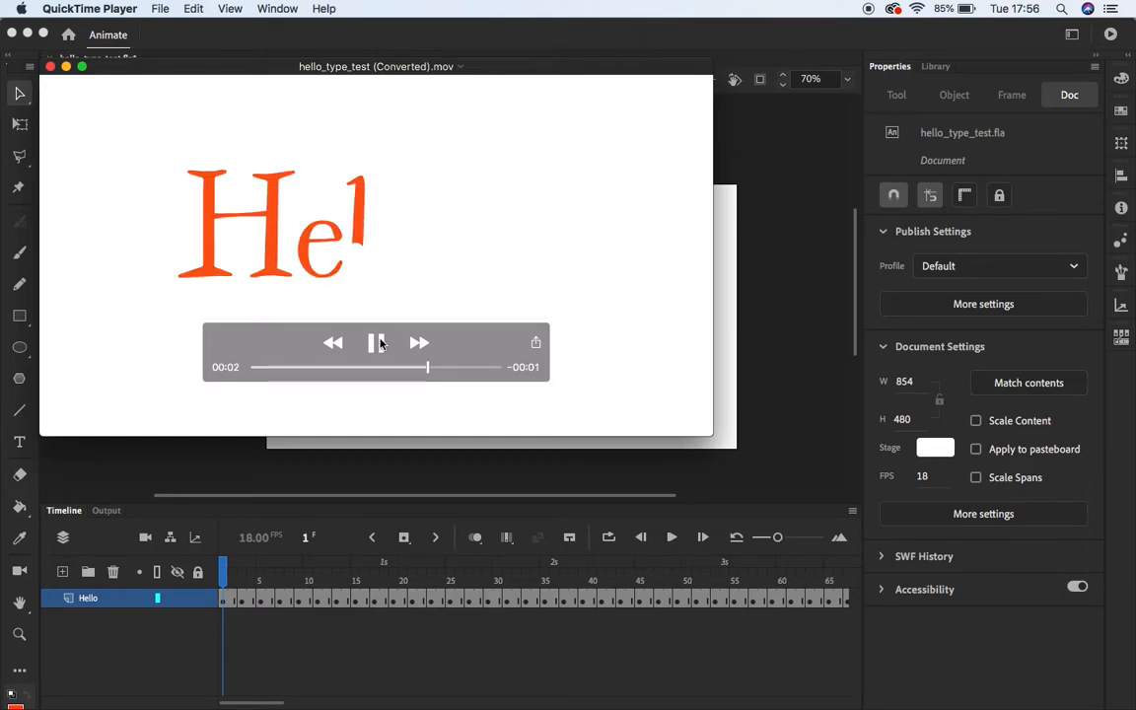
pyautogui.click(318, 634)
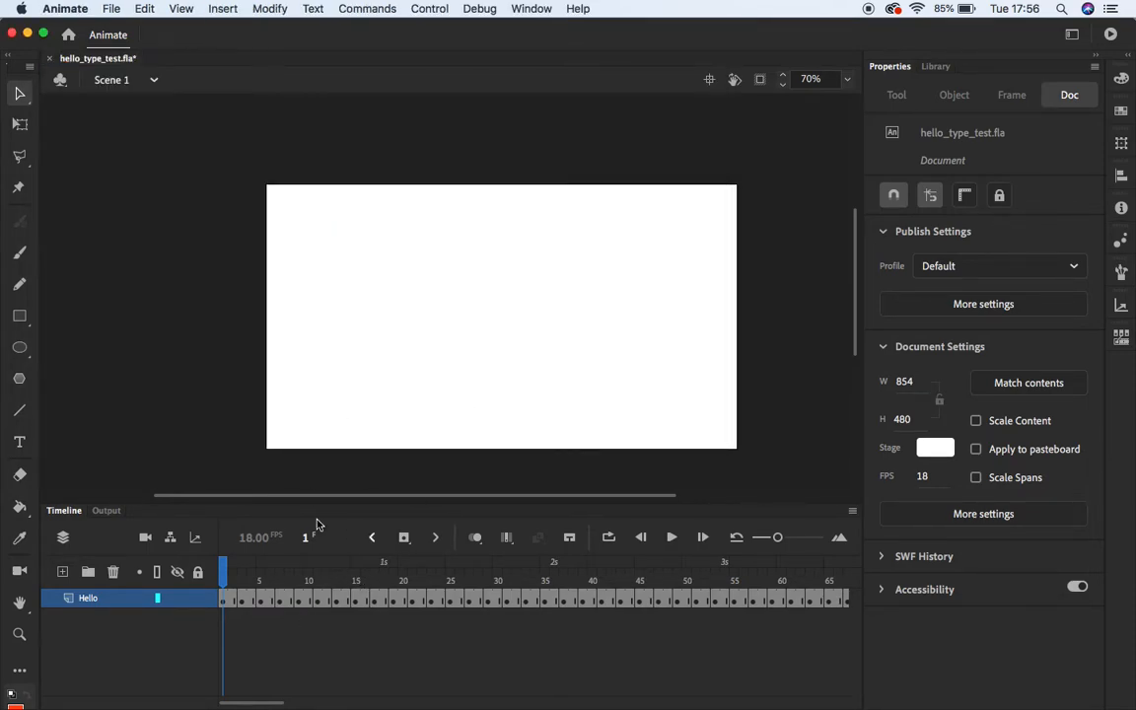
pyautogui.click(403, 567)
pyautogui.press('Return')
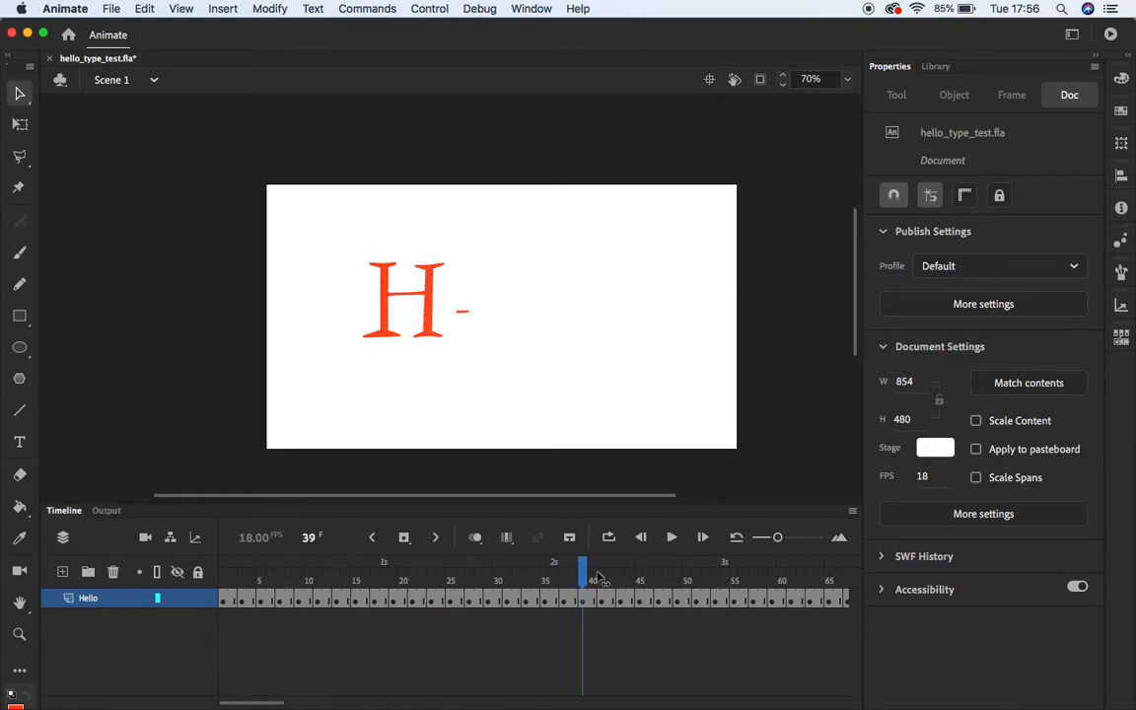
pyautogui.moveTo(289, 569)
pyautogui.mouseDown()
pyautogui.moveTo(225, 572)
pyautogui.moveTo(336, 572)
pyautogui.moveTo(223, 572)
pyautogui.moveTo(345, 603)
pyautogui.moveTo(811, 603)
pyautogui.moveTo(249, 603)
pyautogui.moveTo(87, 571)
pyautogui.mouseUp()
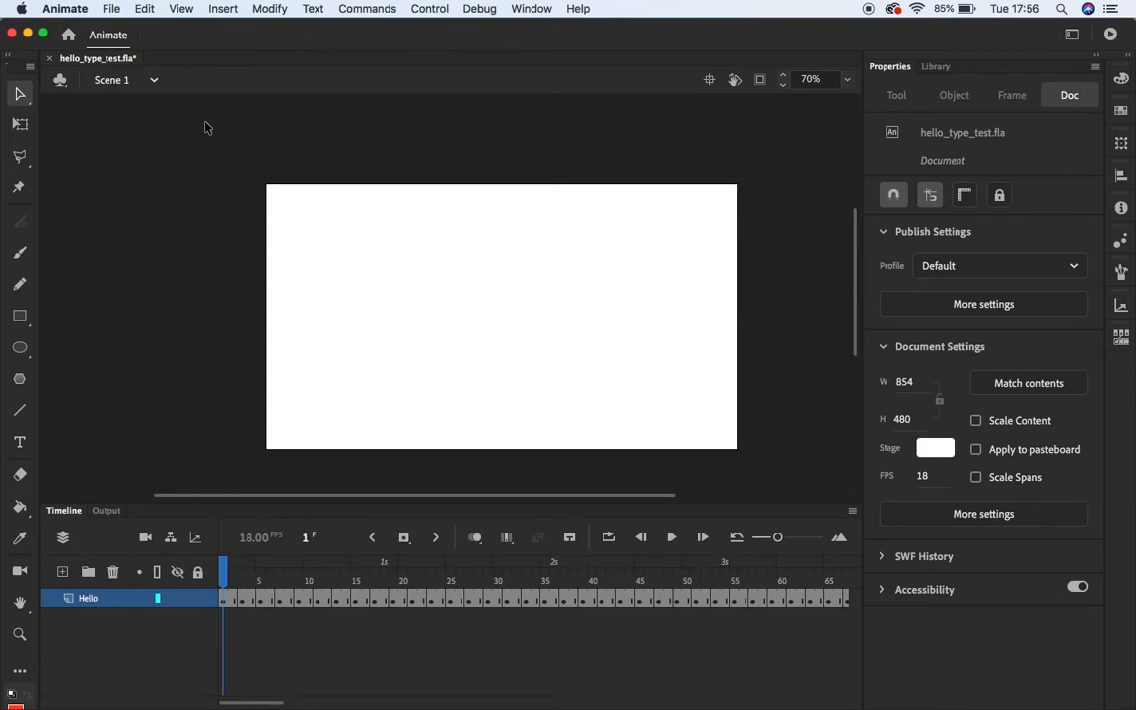
pyautogui.click(103, 12)
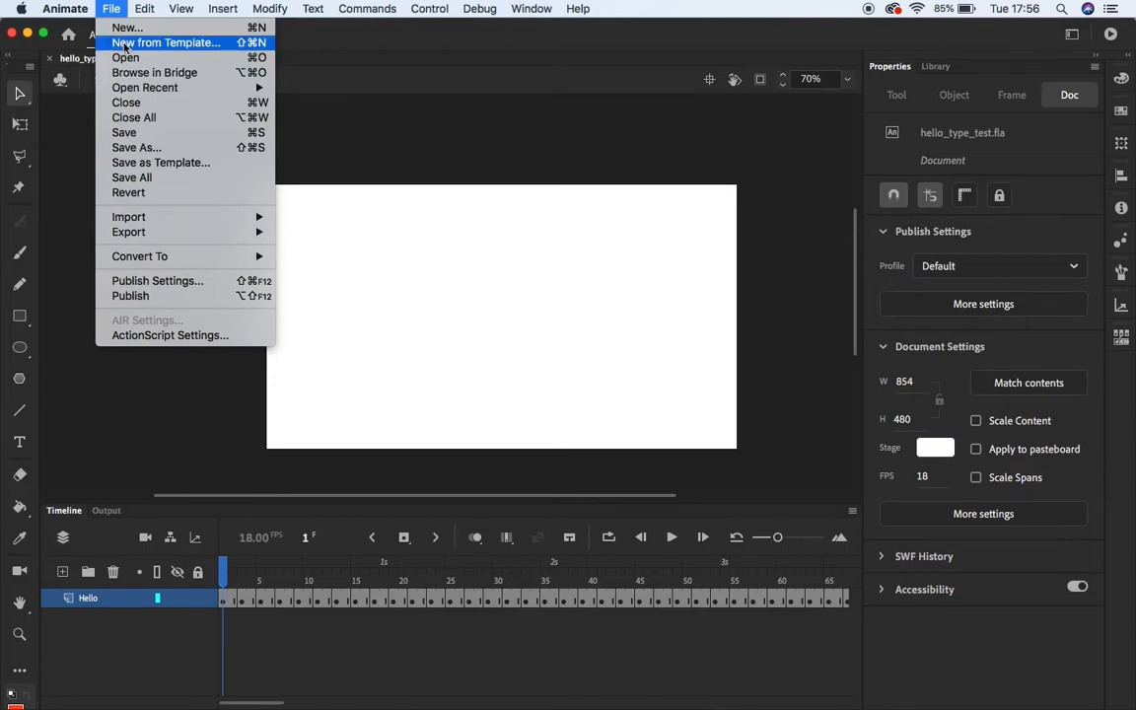
pyautogui.click(125, 43)
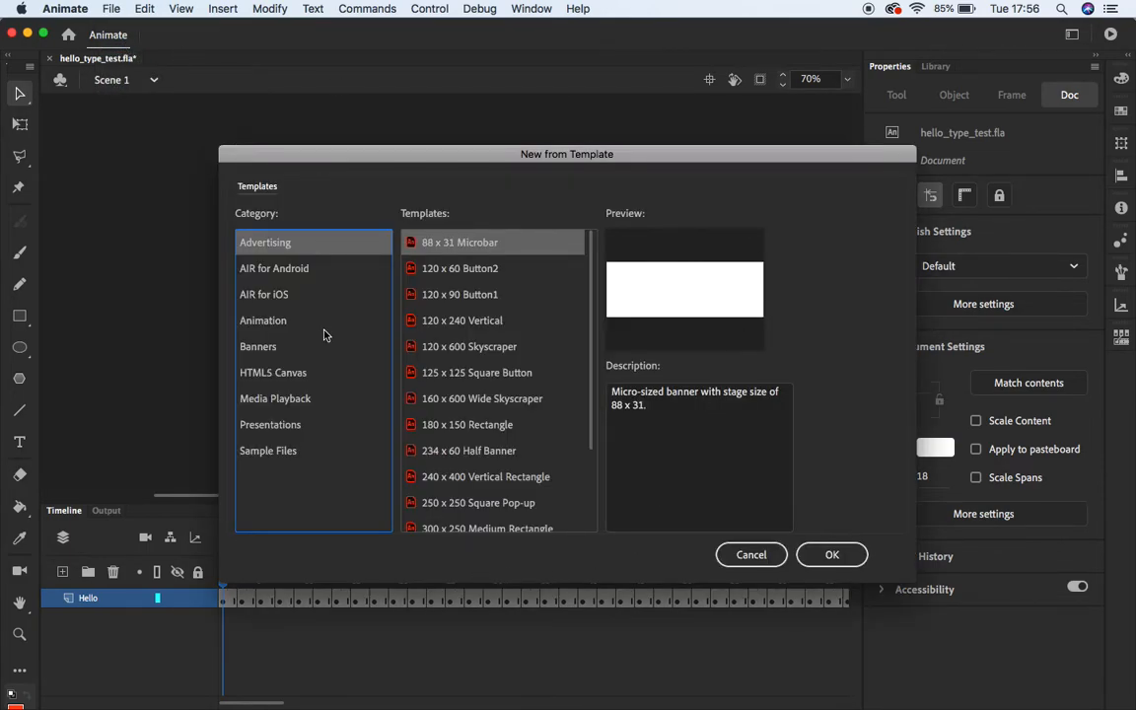
pyautogui.click(282, 405)
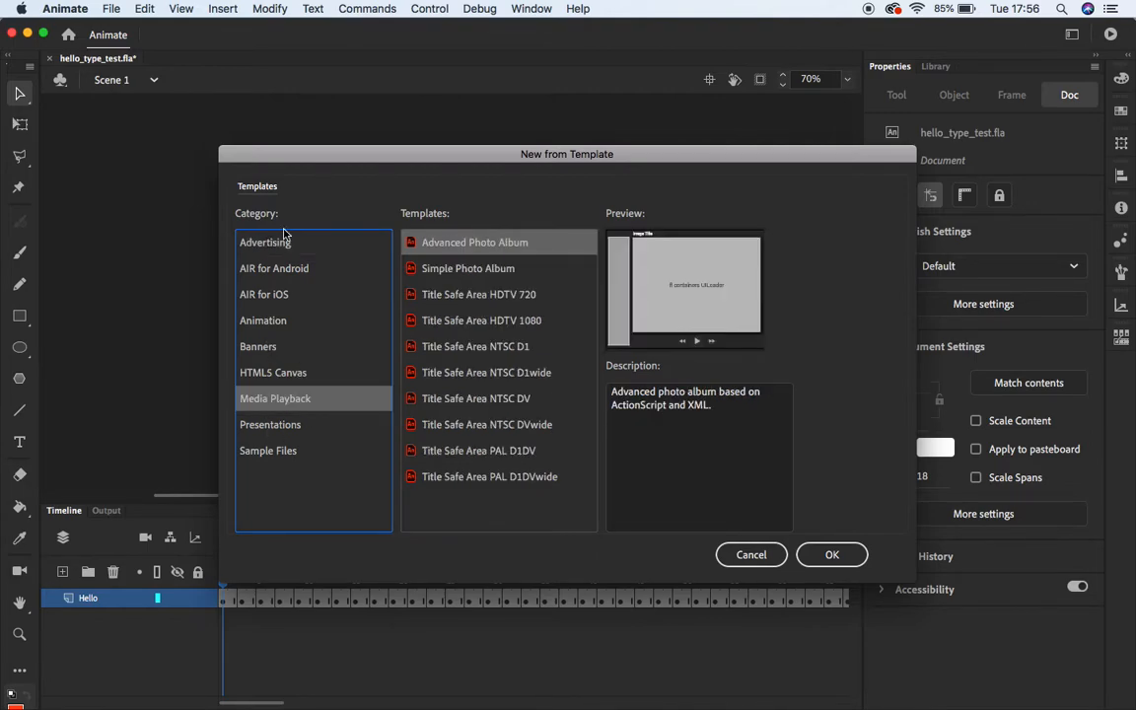
pyautogui.click(280, 430)
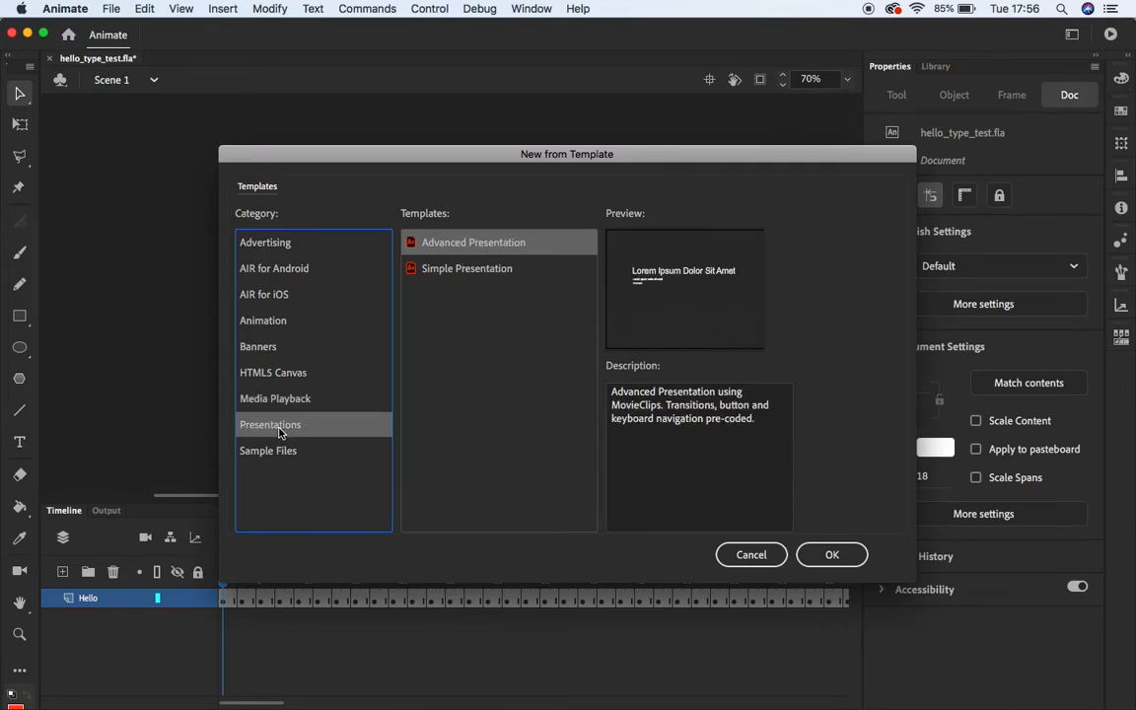
pyautogui.click(272, 323)
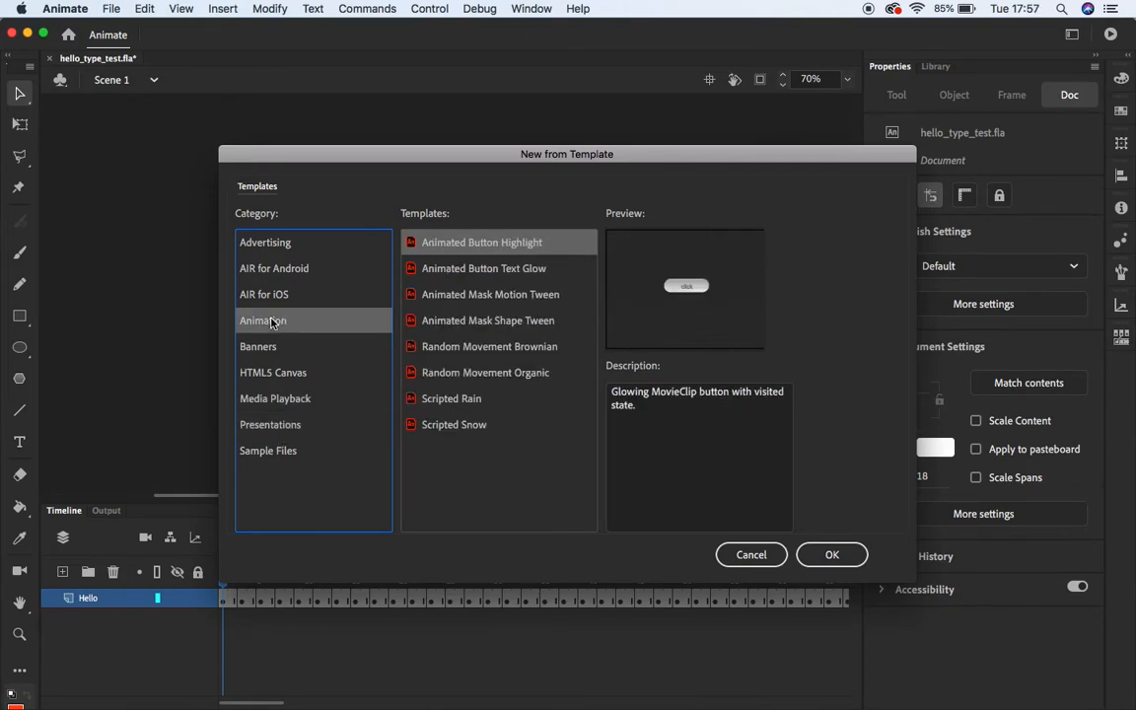
pyautogui.click(752, 554)
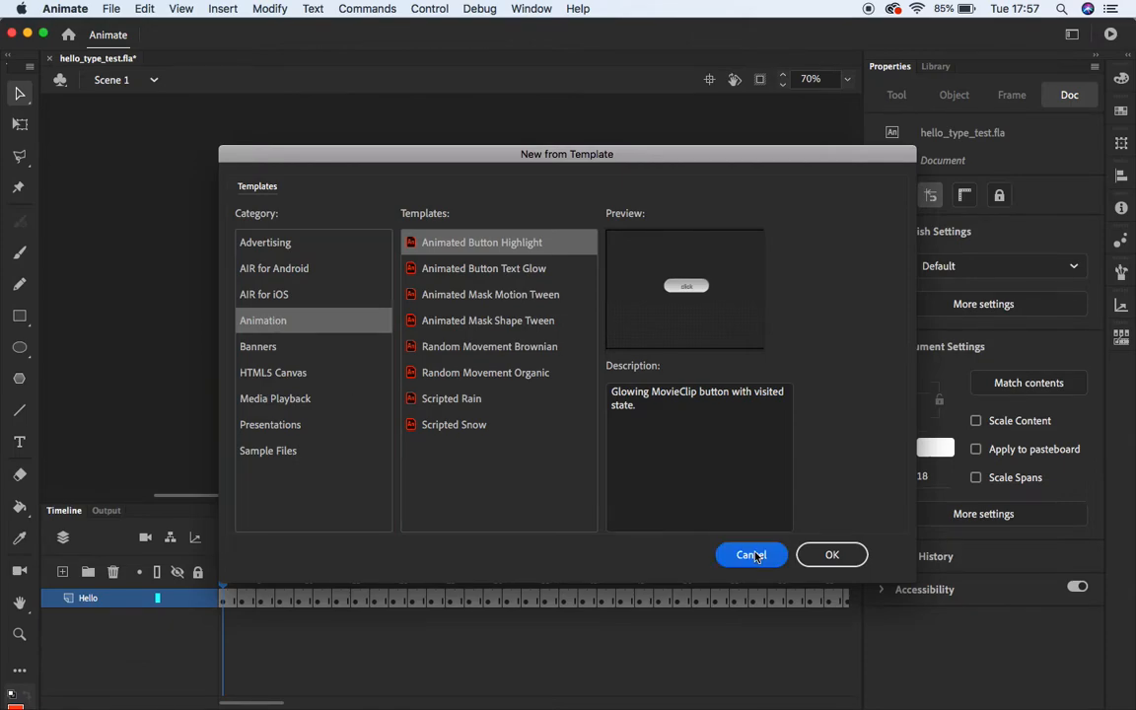
# Start a new document and look through the Social, Education and Web preset sizes
pyautogui.click(111, 8)
pyautogui.click(123, 28)
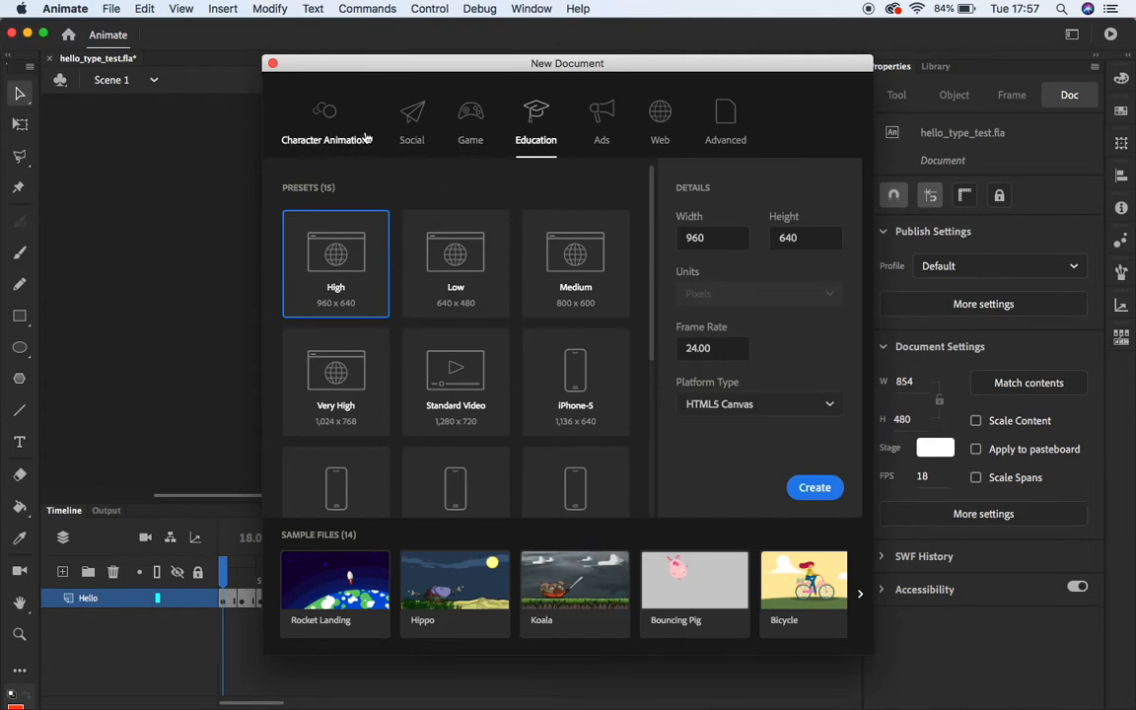
pyautogui.click(413, 124)
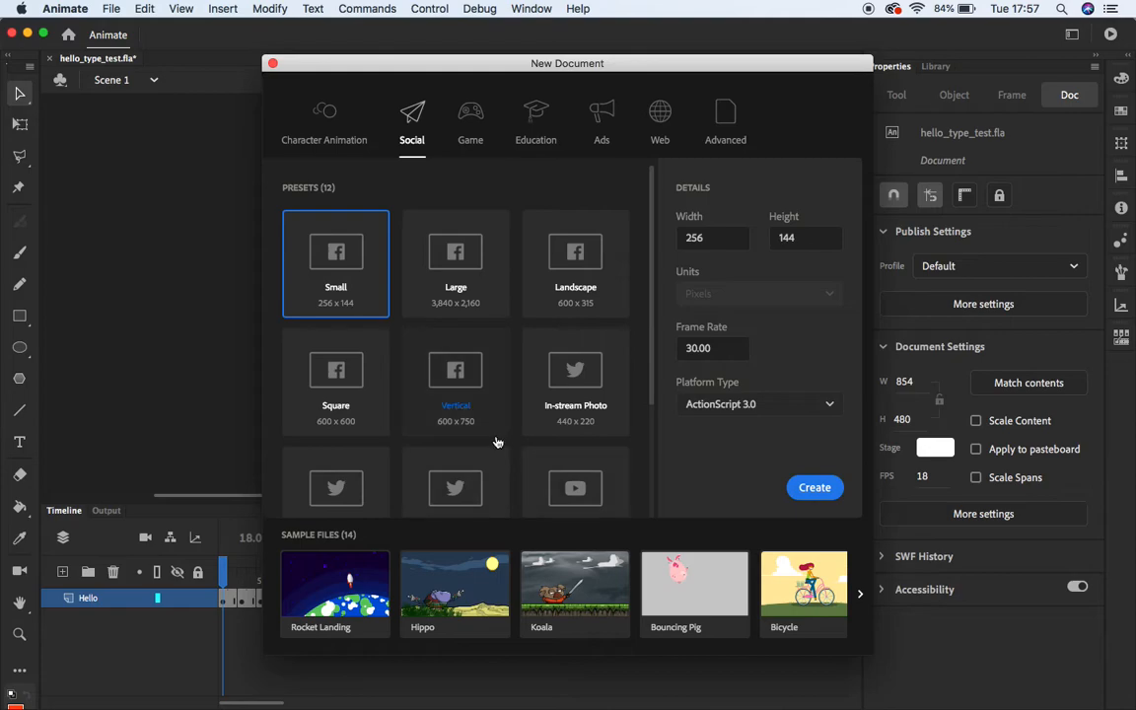
pyautogui.scroll(-5, 498, 443)
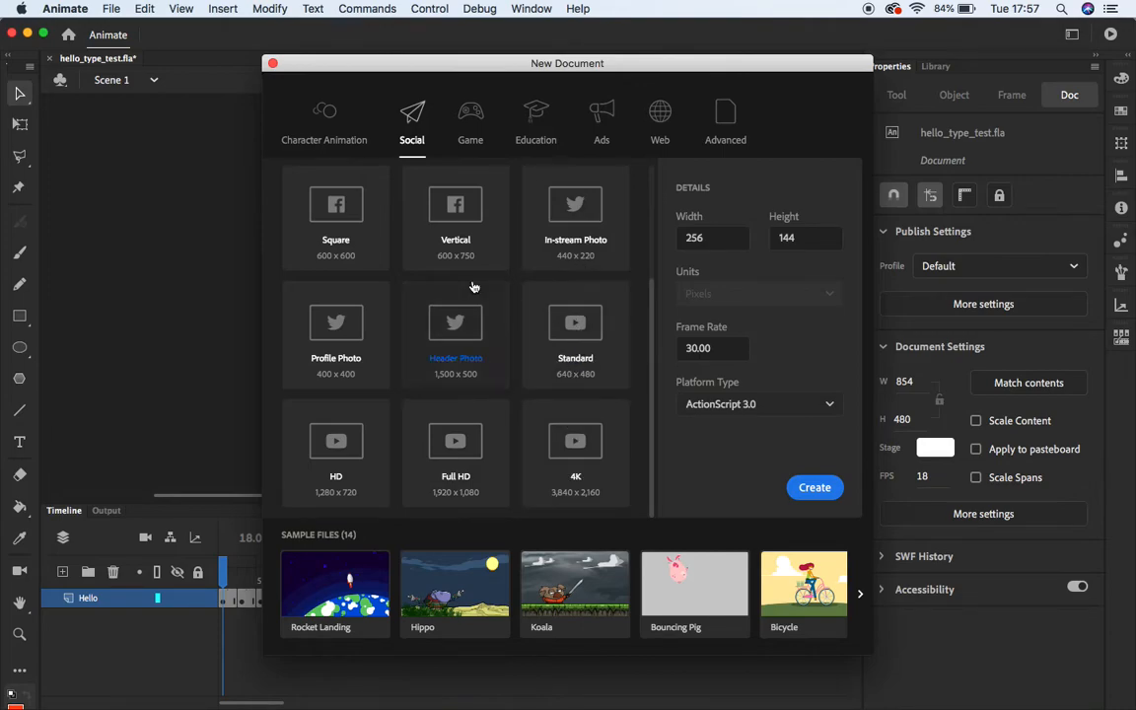
pyautogui.scroll(5, 461, 297)
pyautogui.click(533, 118)
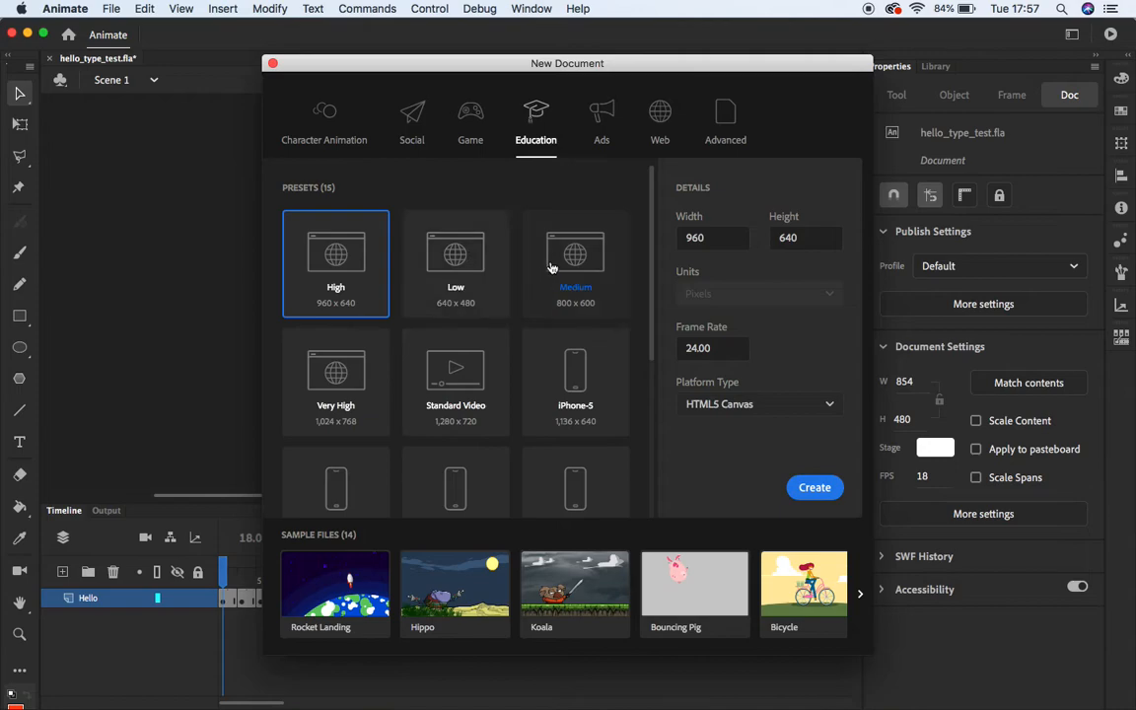
pyautogui.click(662, 116)
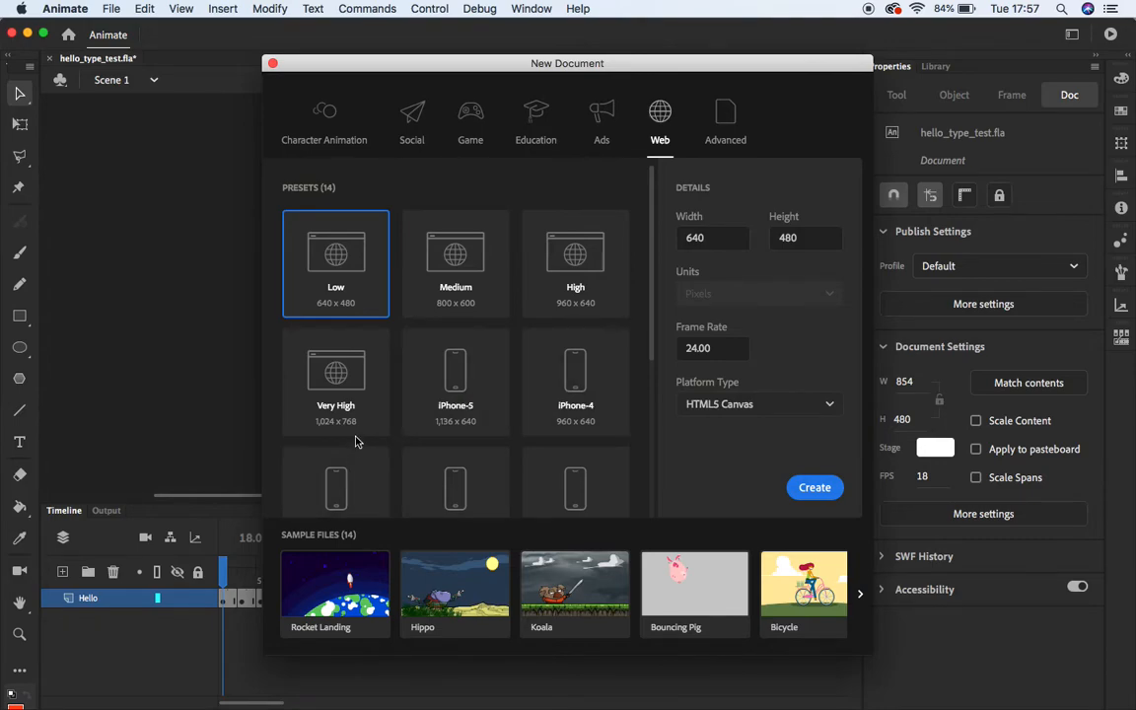
pyautogui.click(343, 380)
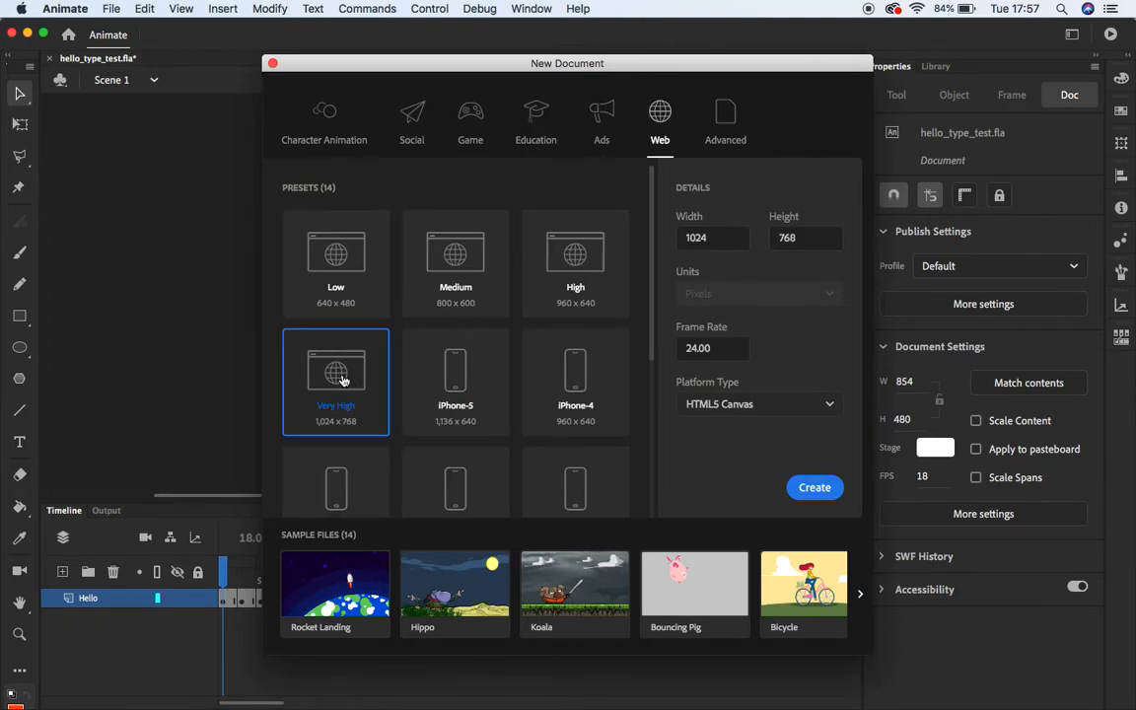
# Create an HTML5 Canvas document from the Education preset Very High, 1024 x 768 at 24 fps
pyautogui.click(533, 126)
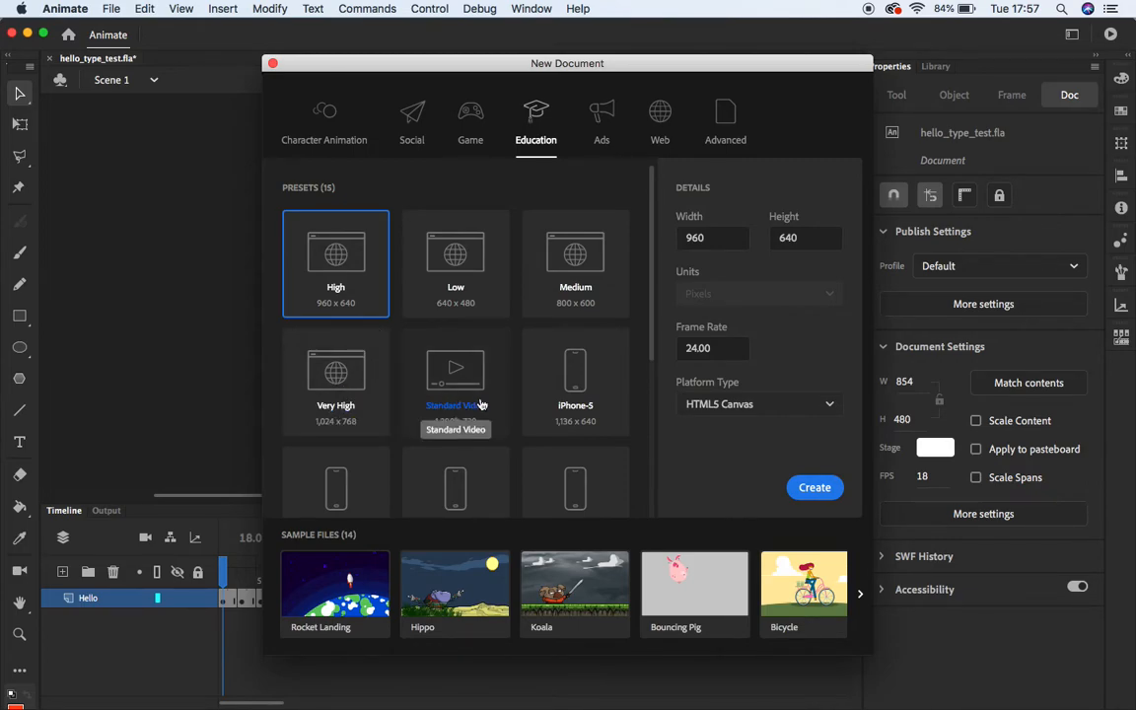
pyautogui.click(450, 374)
pyautogui.click(311, 335)
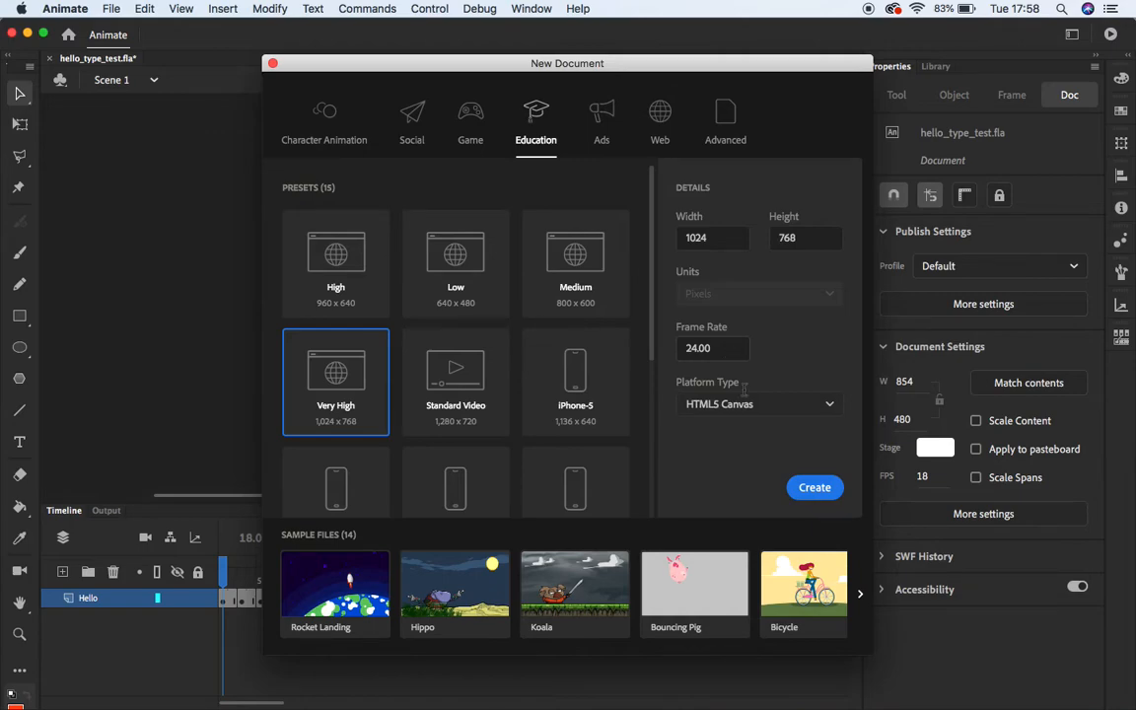
pyautogui.click(814, 488)
pyautogui.click(814, 488)
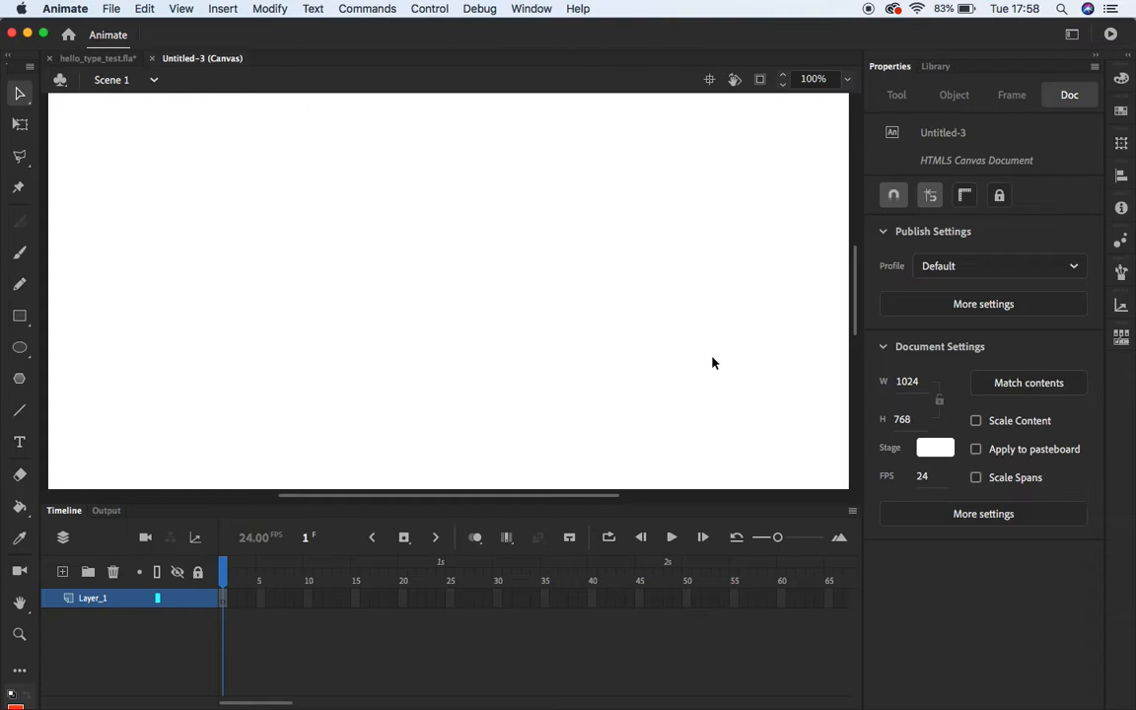
pyautogui.press('super+minus')
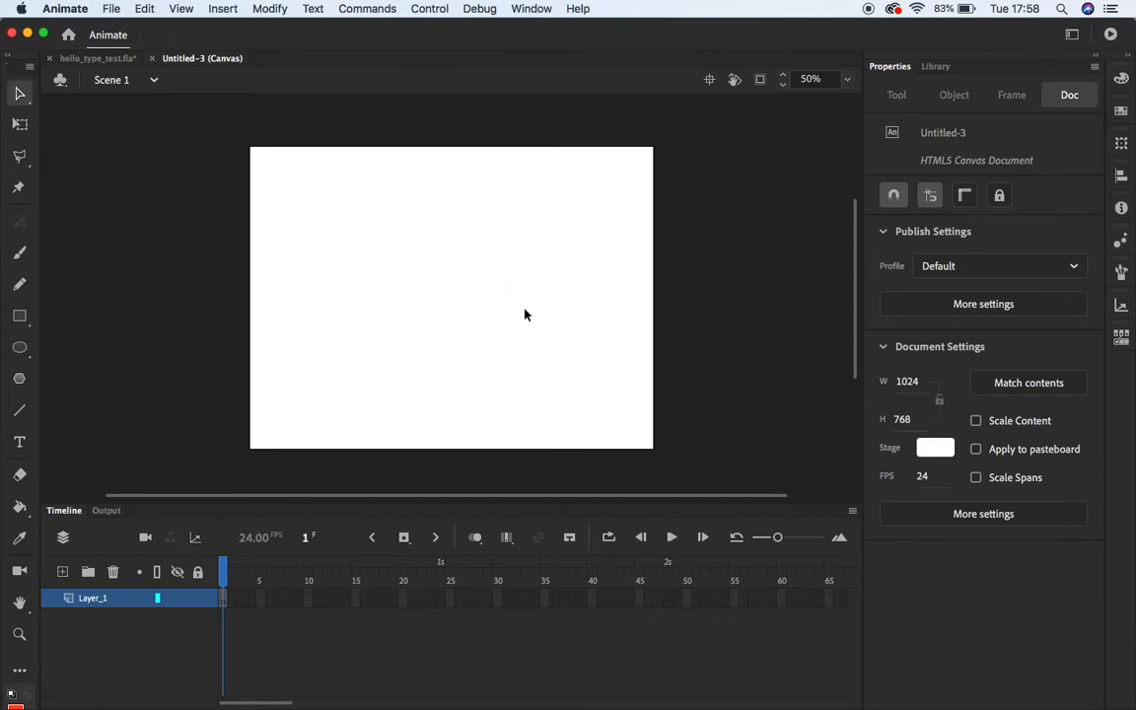
# Set the document's stage colour to white (#FFFFFF)
pyautogui.click(1072, 37)
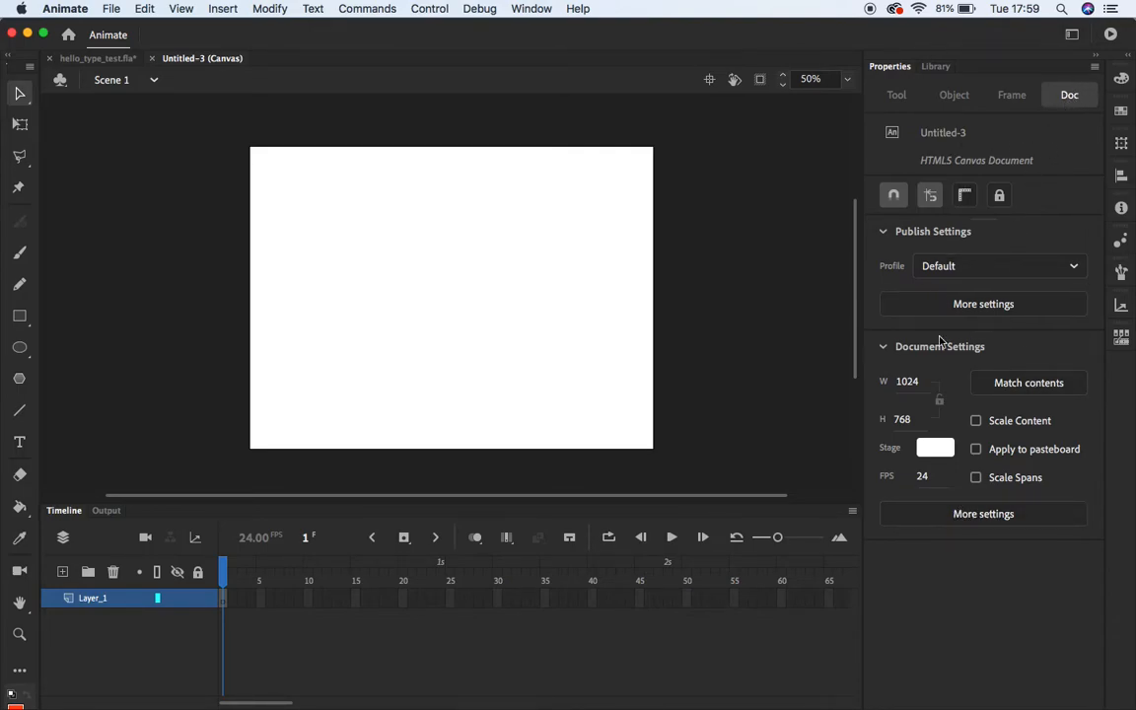
pyautogui.click(934, 452)
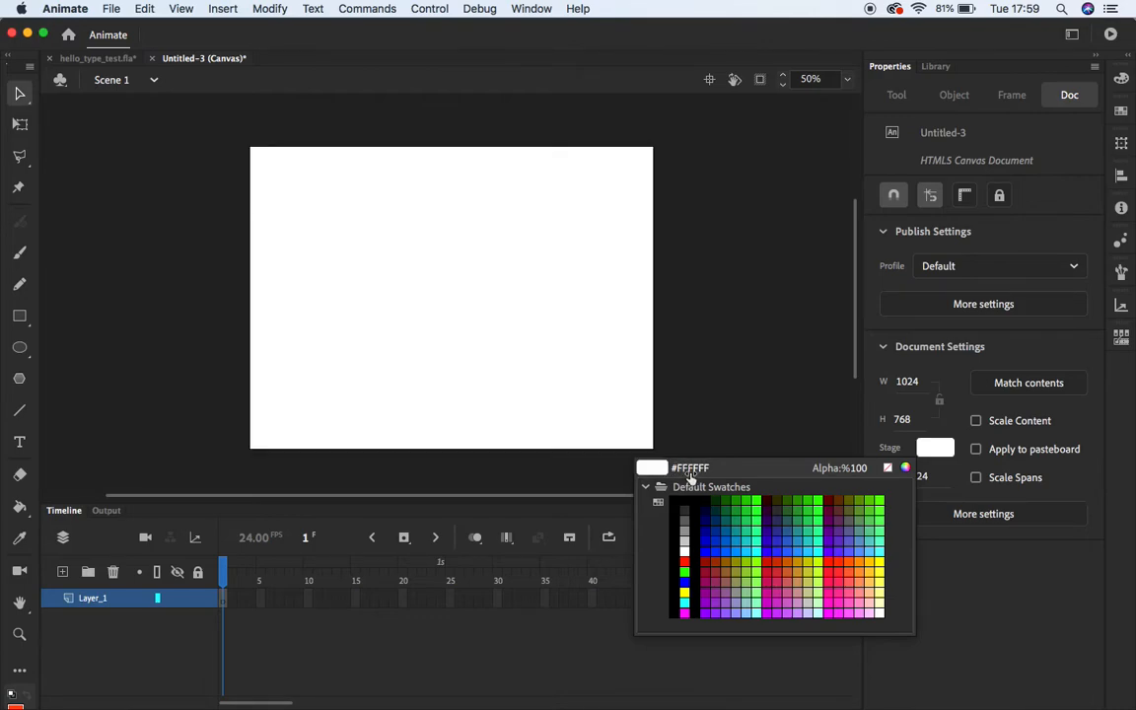
pyautogui.click(685, 549)
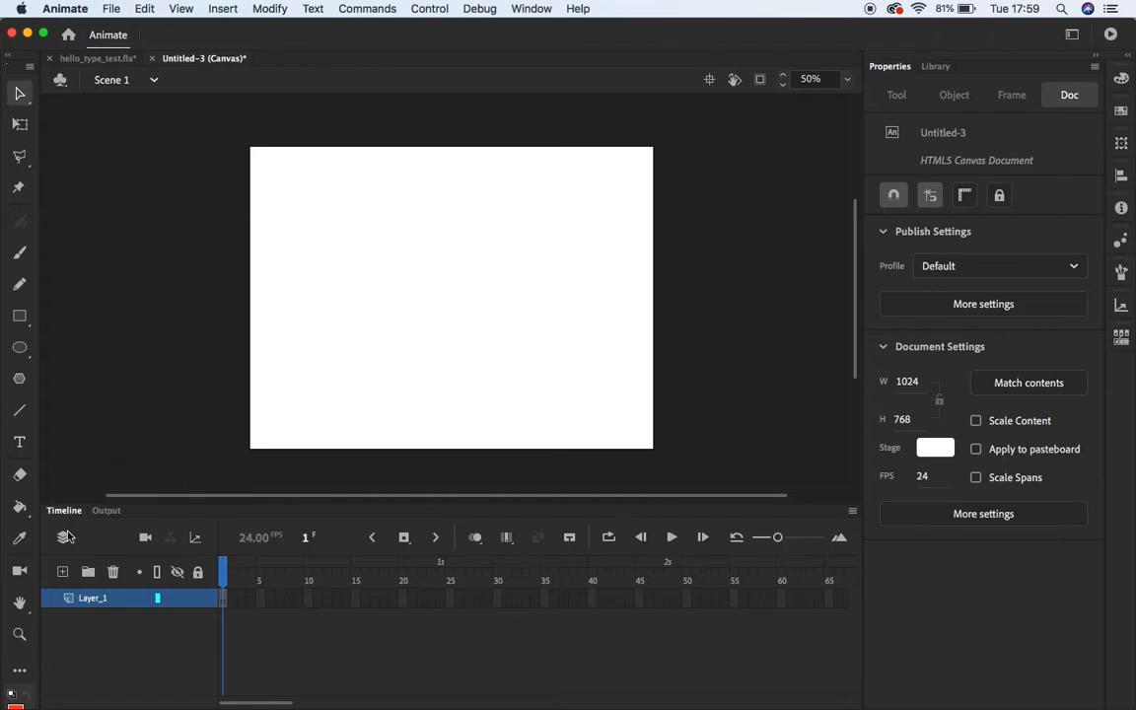
pyautogui.click(156, 598)
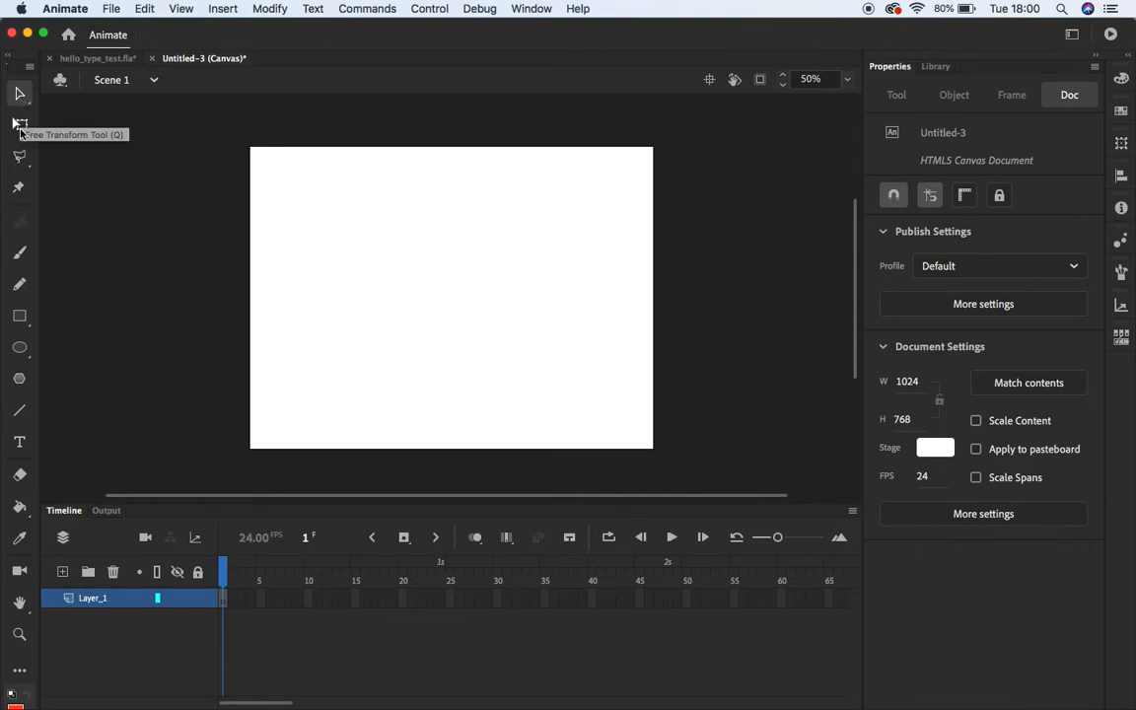
# Add the static text "Hello" with a black fill near the middle of the stage
pyautogui.click(19, 446)
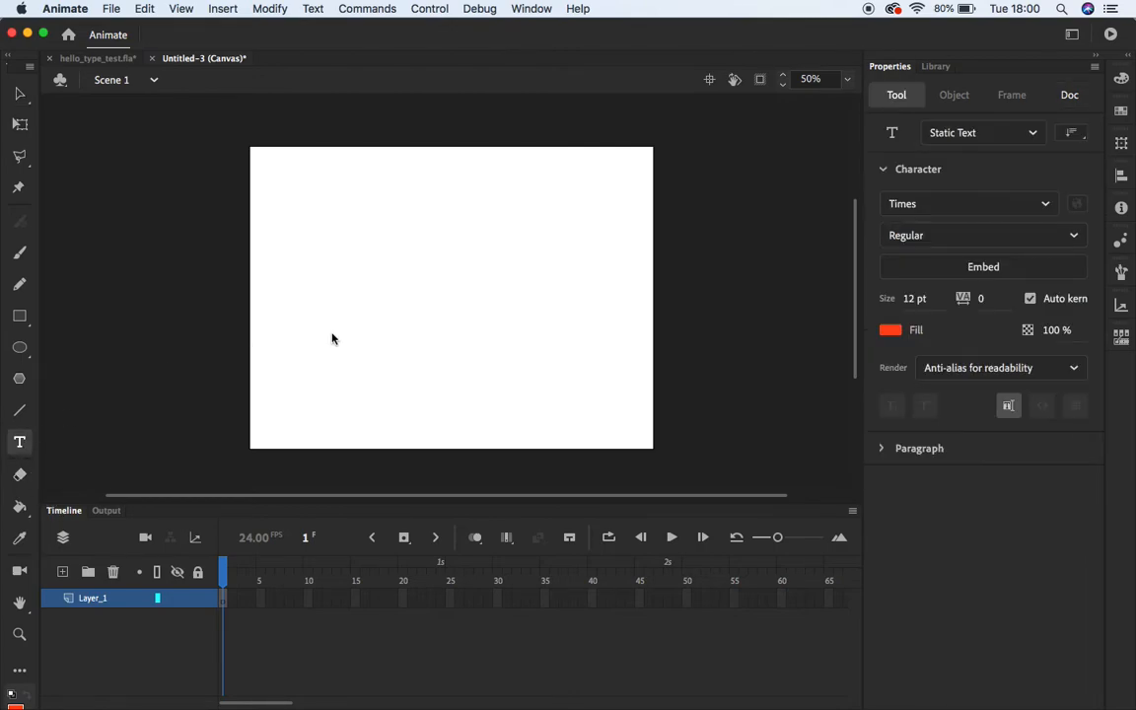
pyautogui.click(890, 330)
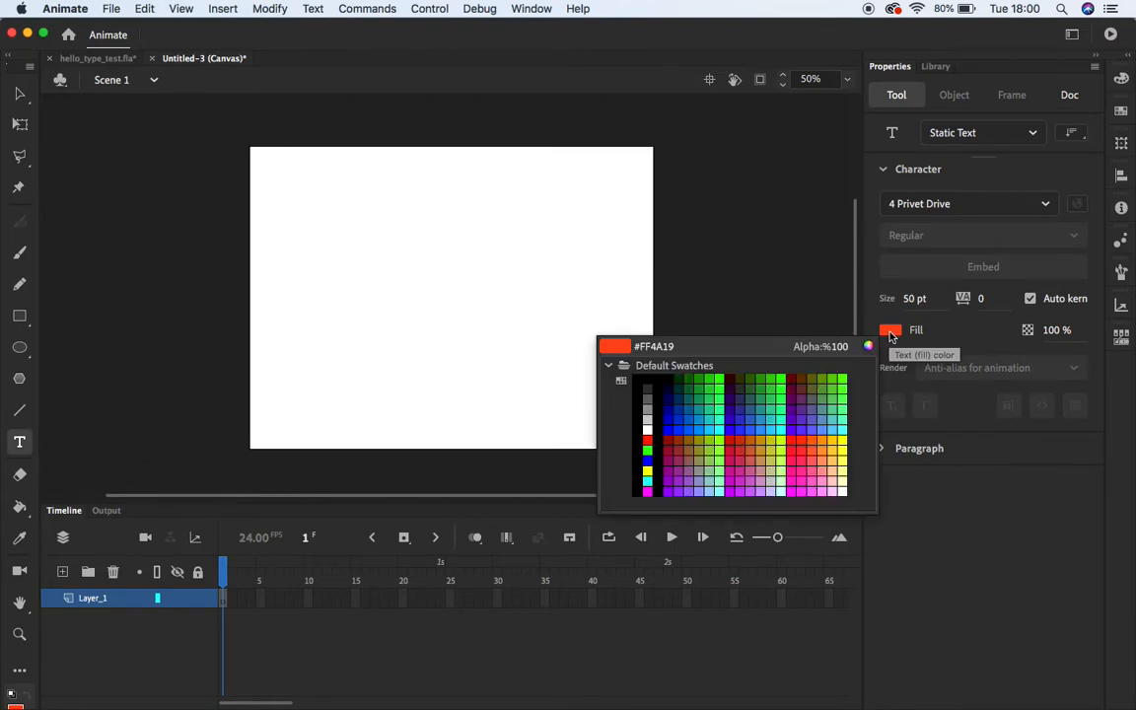
pyautogui.click(647, 378)
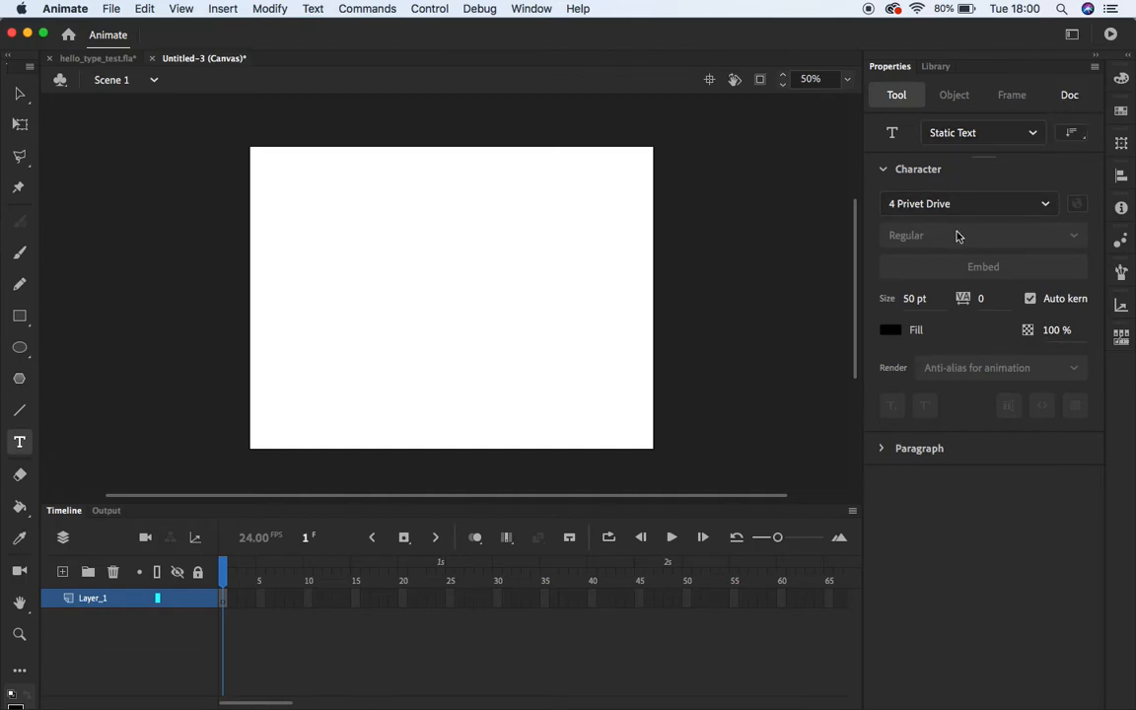
pyautogui.click(391, 286)
pyautogui.write('Hello')
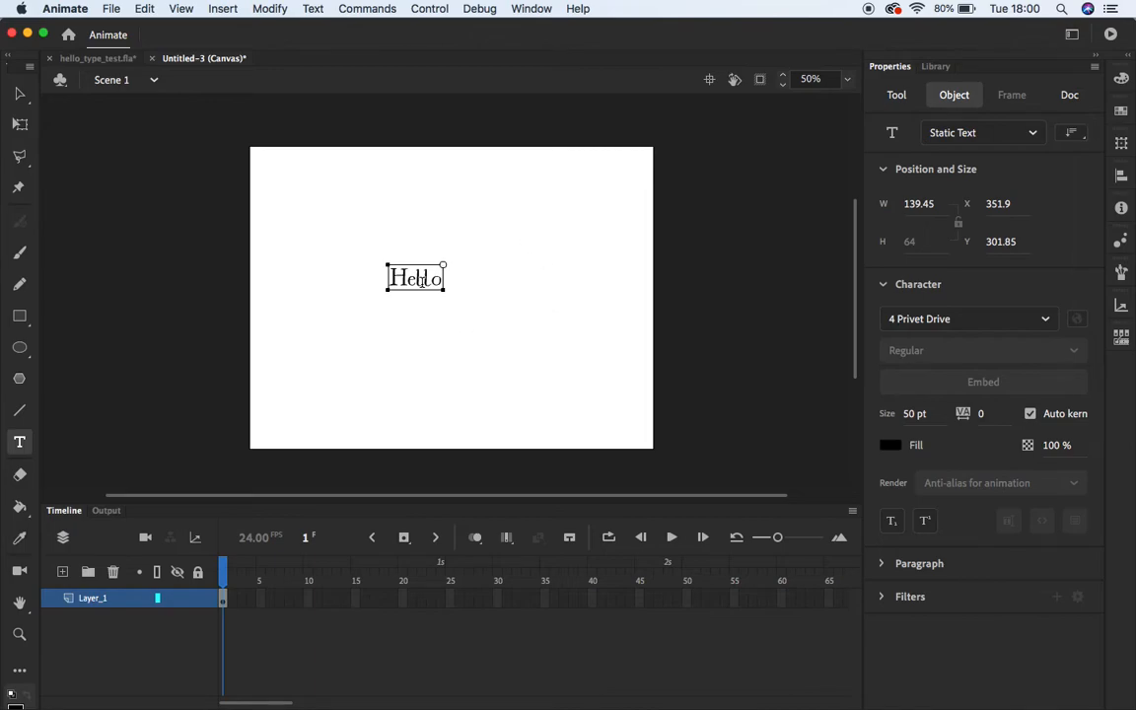
# Select the whole word Hello and choose 4 Privet Drive as its font
pyautogui.moveTo(437, 279); pyautogui.dragTo(383, 280)
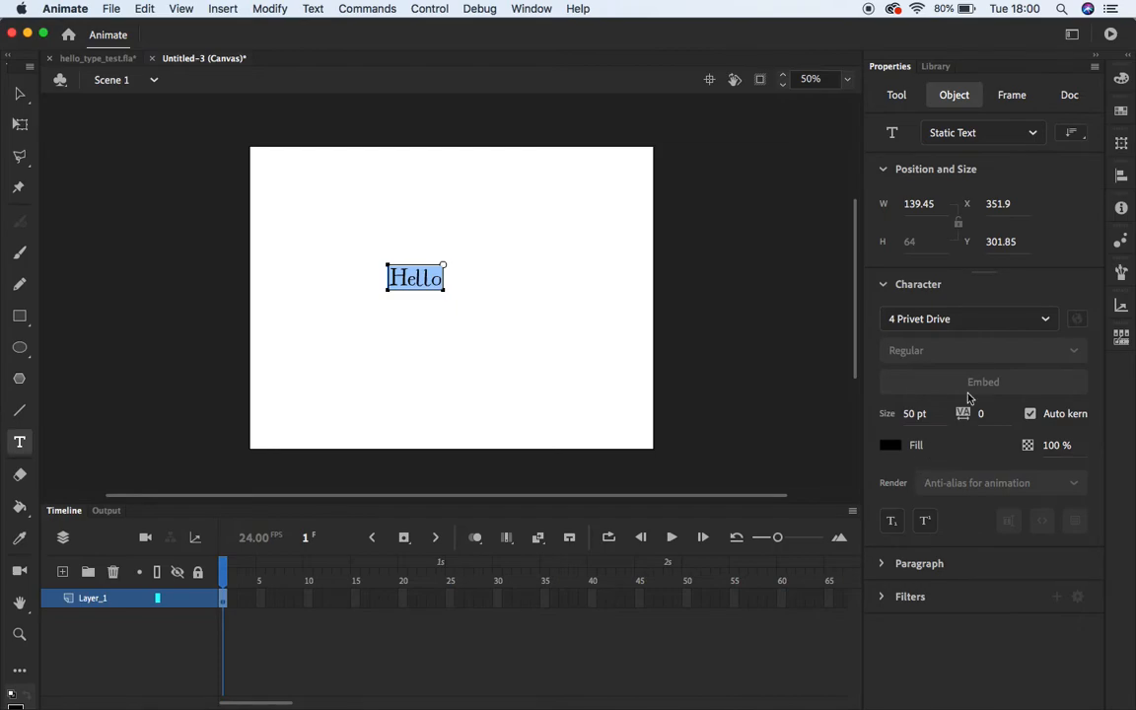
pyautogui.click(1046, 328)
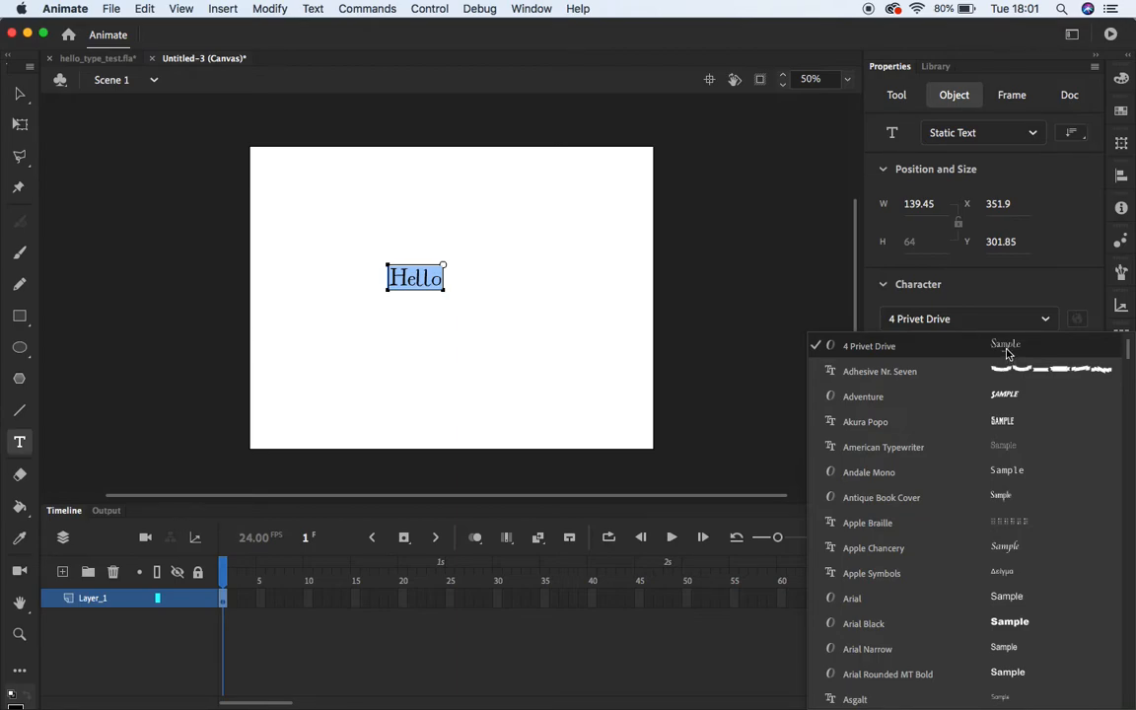
pyautogui.click(878, 350)
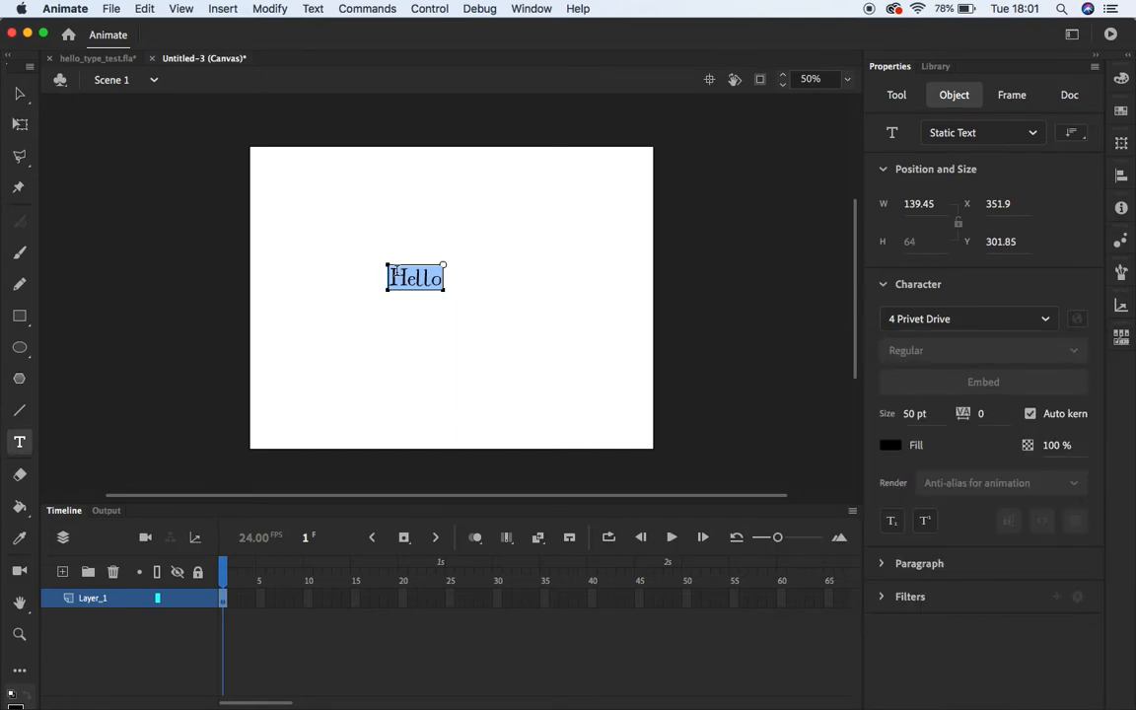
# Enlarge the Hello text with Free Transform to about 703 x 323 and move it to the centre of the stage
pyautogui.click(19, 123)
pyautogui.moveTo(446, 291); pyautogui.dragTo(523, 333)
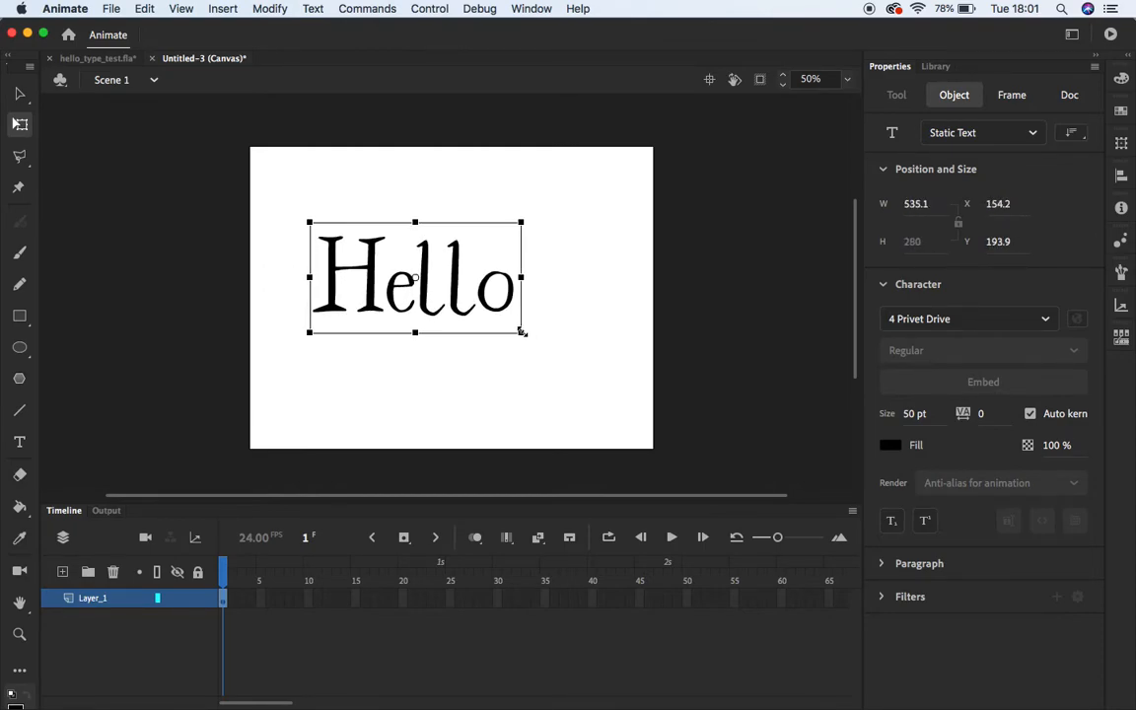
pyautogui.moveTo(523, 333); pyautogui.dragTo(554, 378)
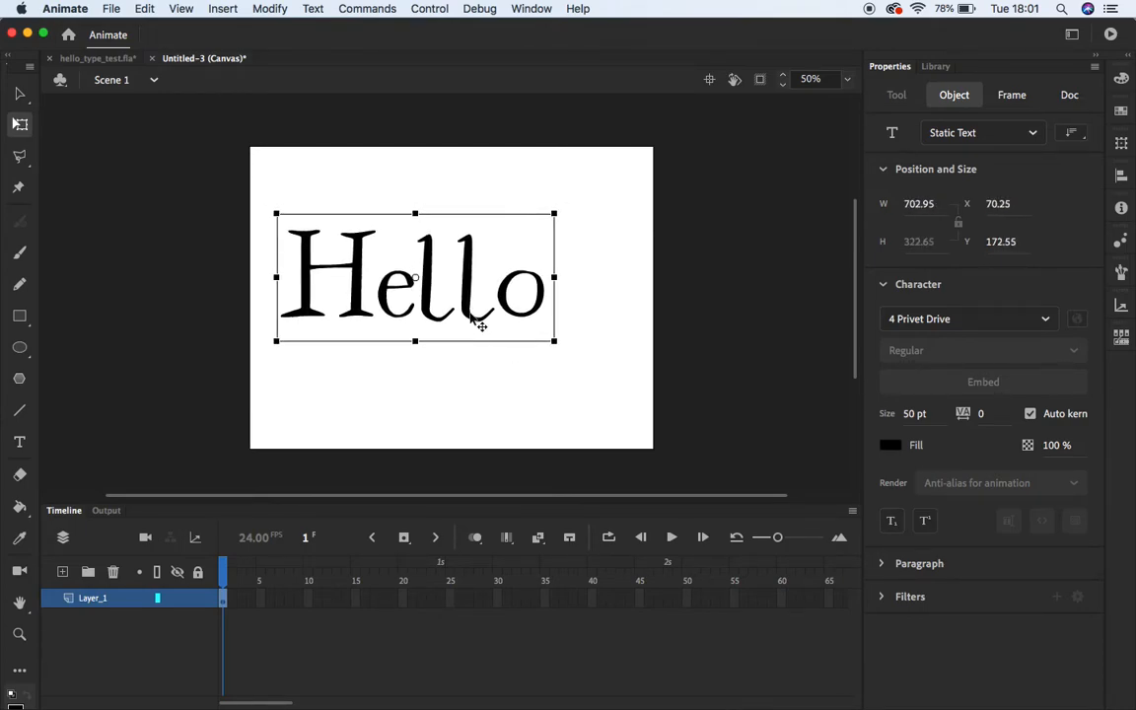
pyautogui.moveTo(483, 300); pyautogui.dragTo(507, 326)
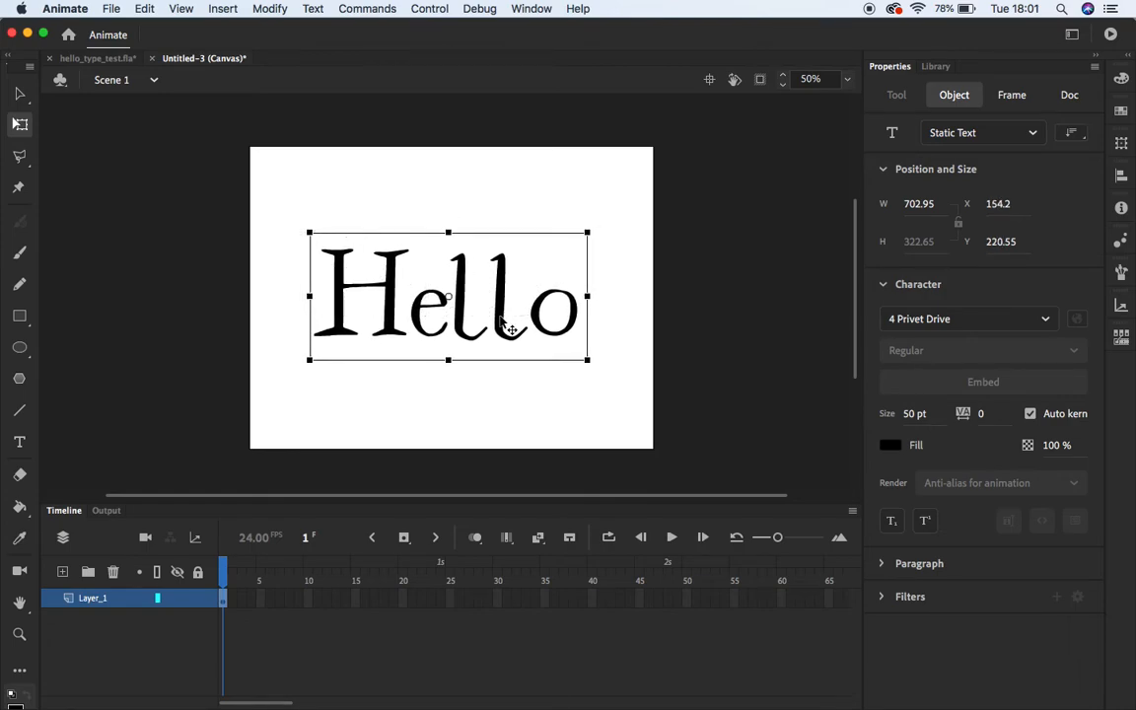
# Rename the text layer as Hello_type, accepting the adjustment for special characters
pyautogui.doubleClick(88, 599)
pyautogui.write('Hello type')
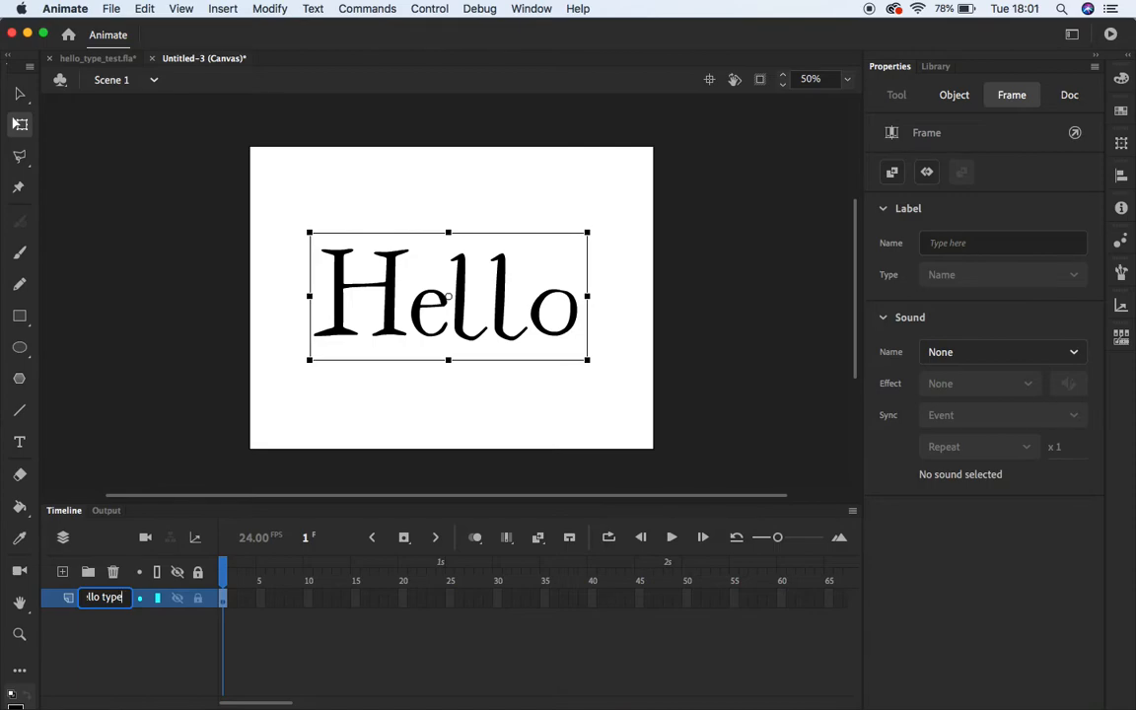
pyautogui.press('Return')
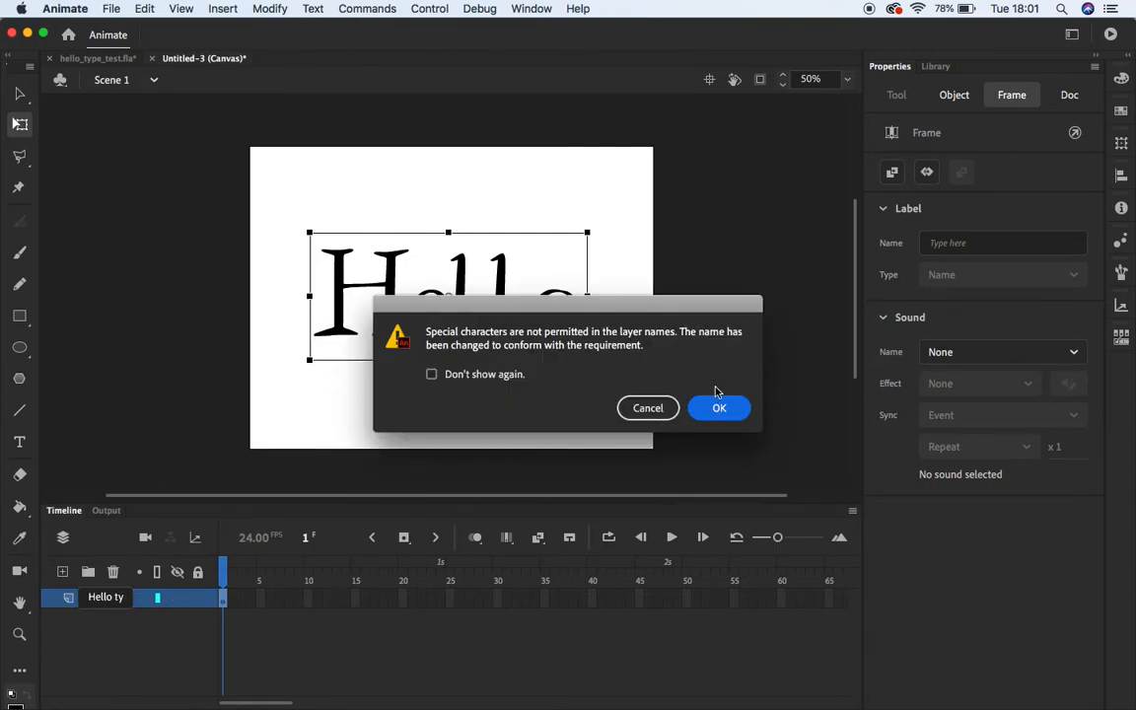
pyautogui.click(717, 406)
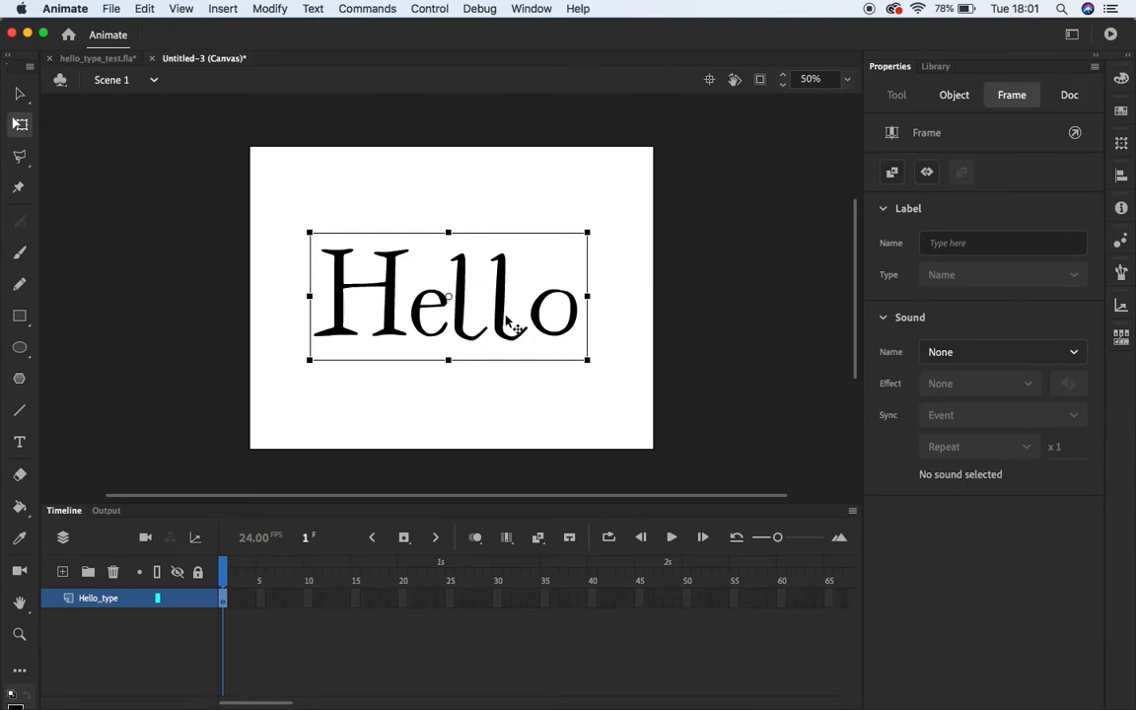
# Break the Hello text apart twice, first into separate letters and finally into editable shapes, and deselect it
pyautogui.click(314, 9)
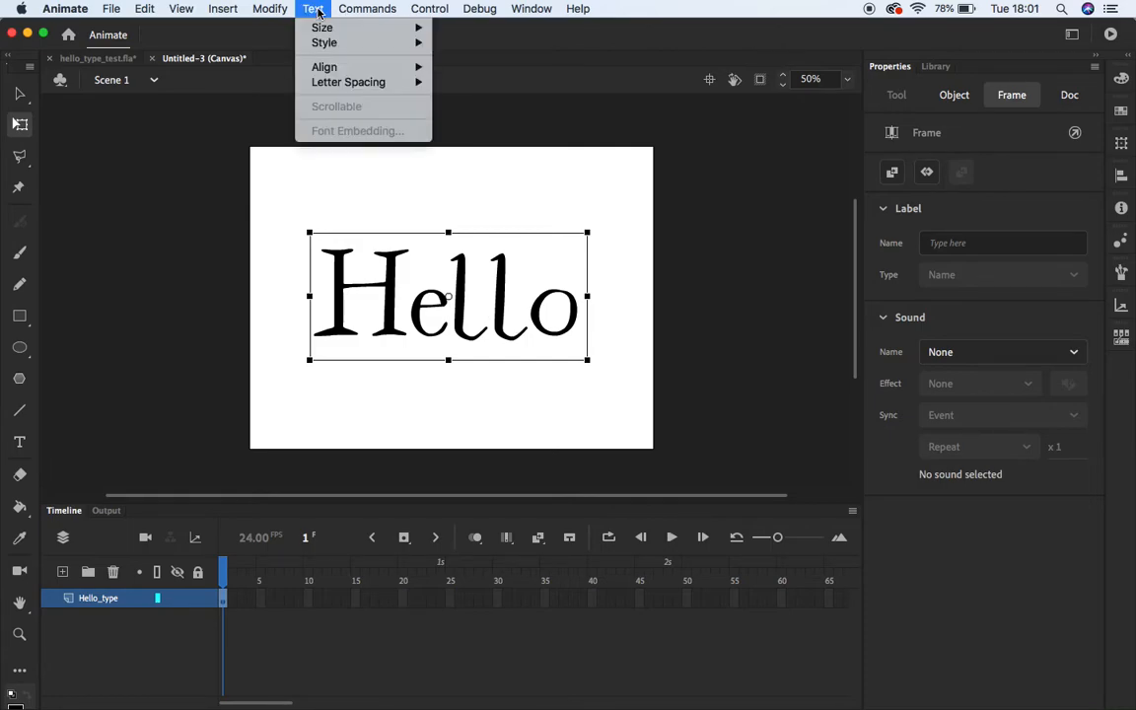
pyautogui.click(314, 9)
pyautogui.click(276, 9)
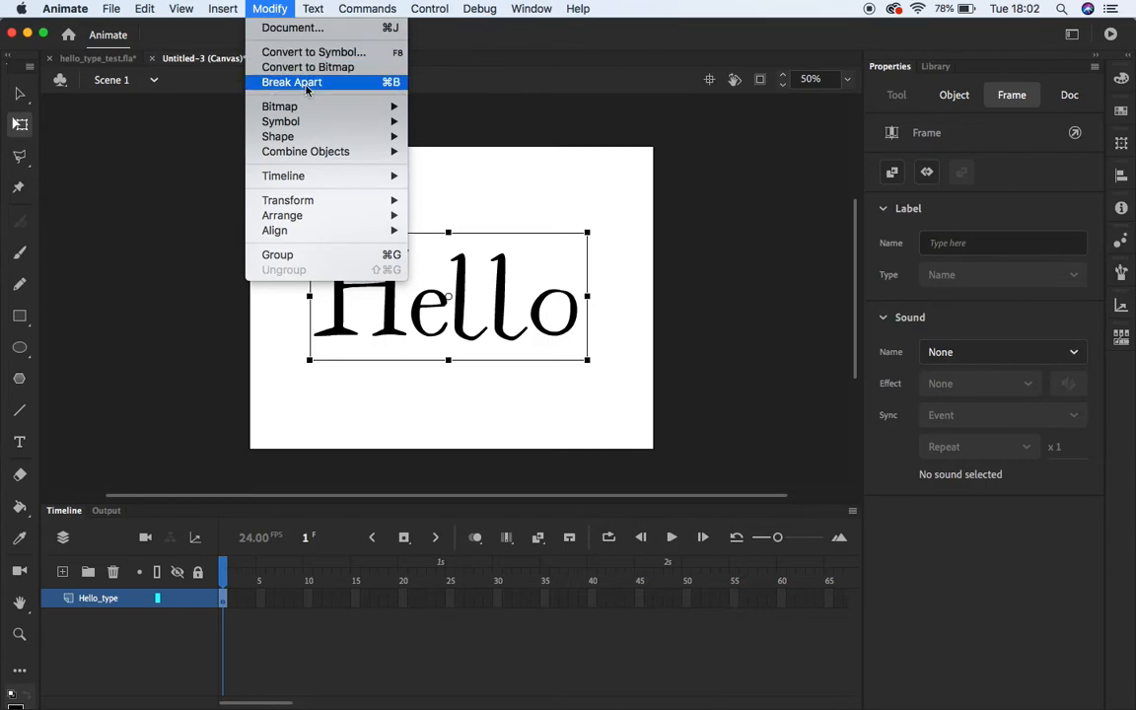
pyautogui.click(278, 81)
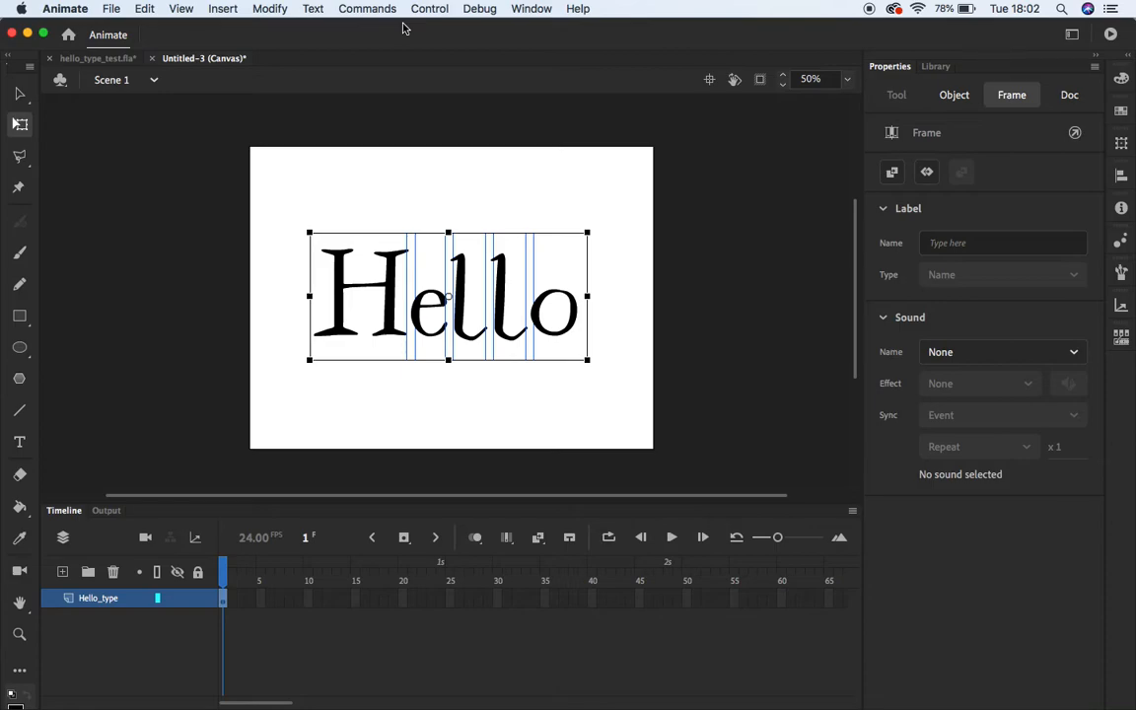
pyautogui.press('super+b')
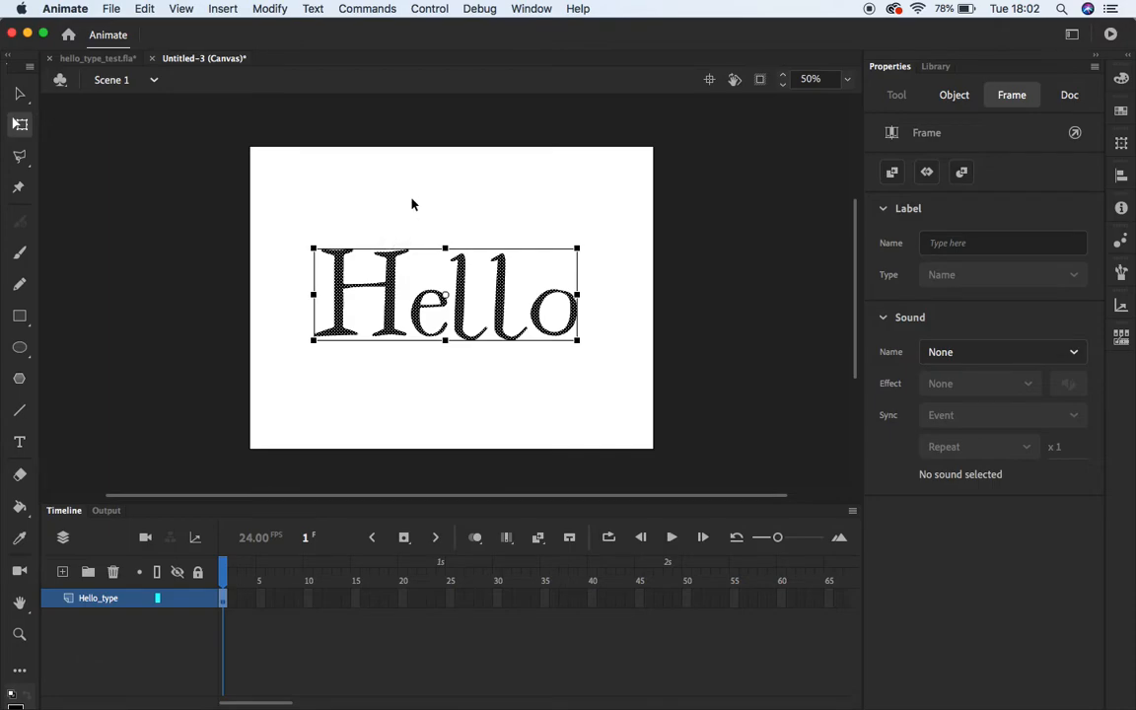
pyautogui.press('super+equal')
pyautogui.press('super+equal')
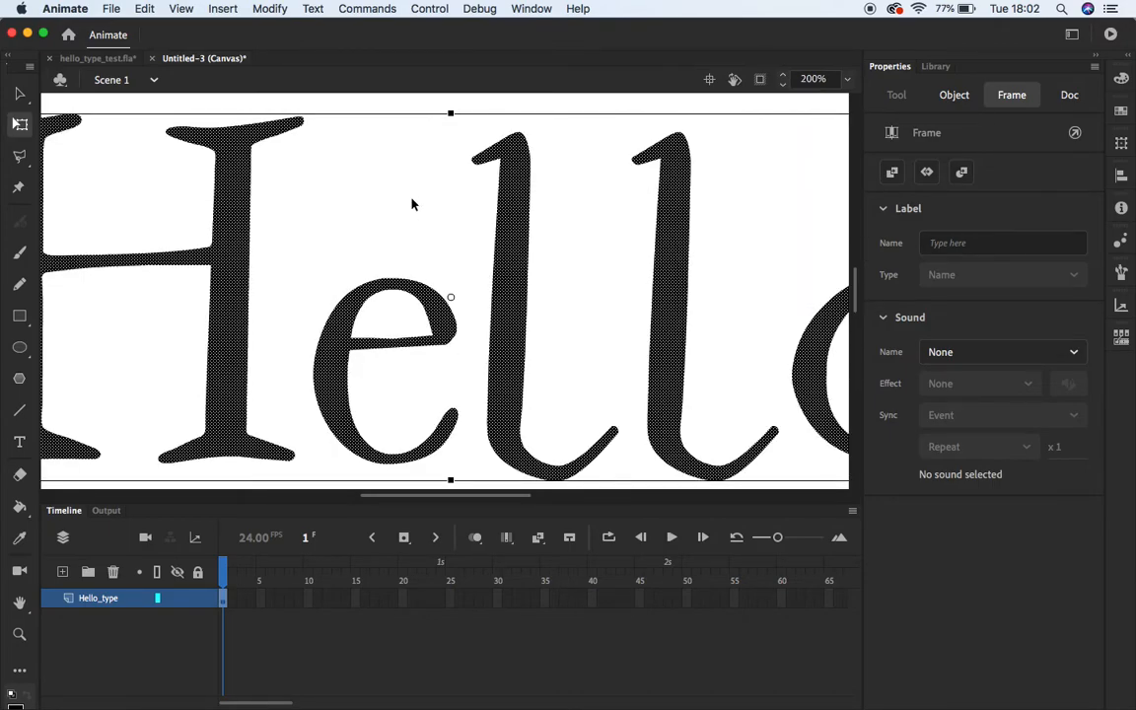
pyautogui.press('super+minus')
pyautogui.press('super+minus')
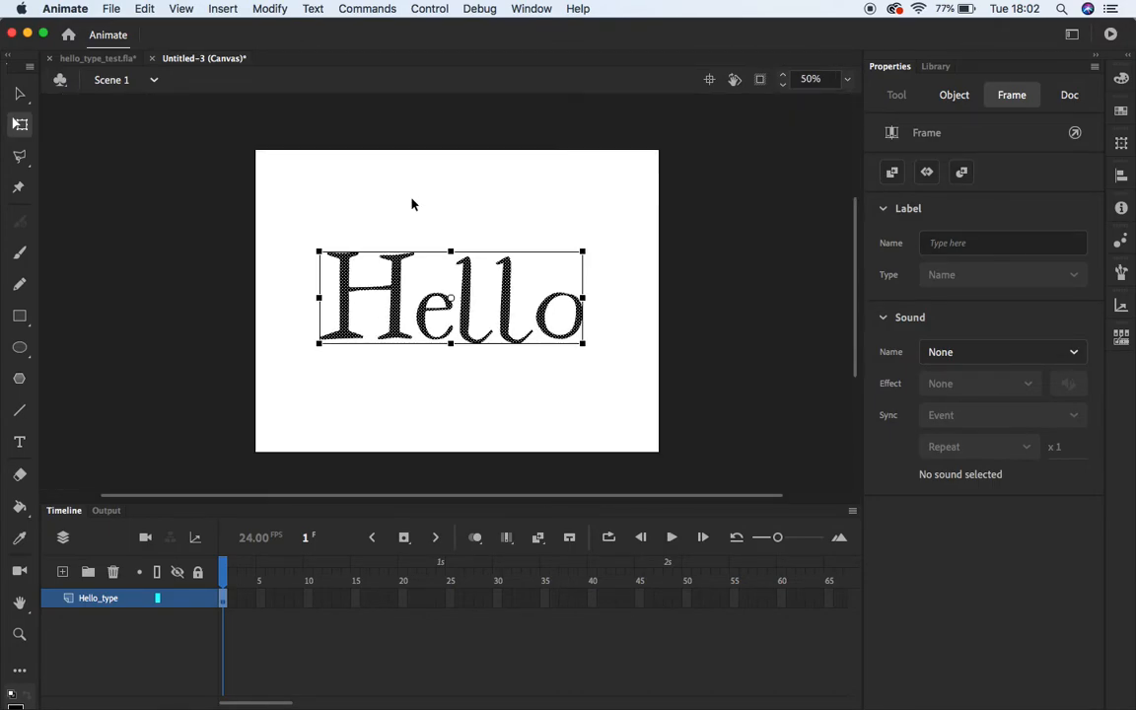
pyautogui.click(331, 212)
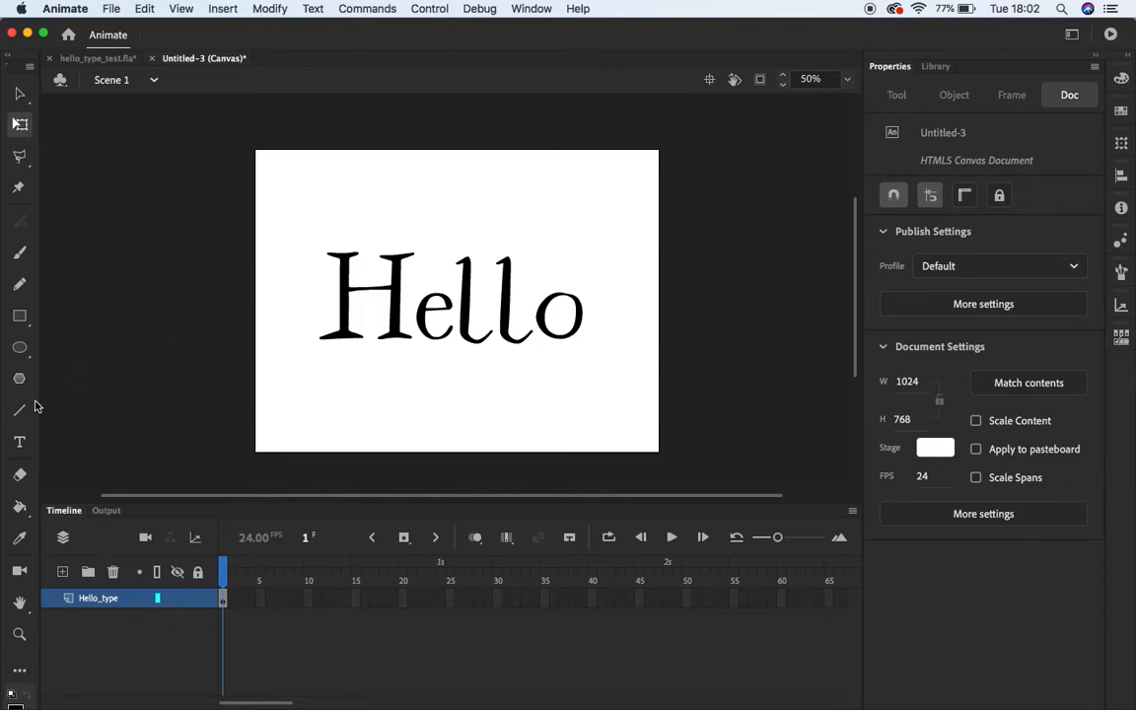
# Activate the Eraser, try its square and flat oval shapes, and settle on the round one
pyautogui.click(20, 477)
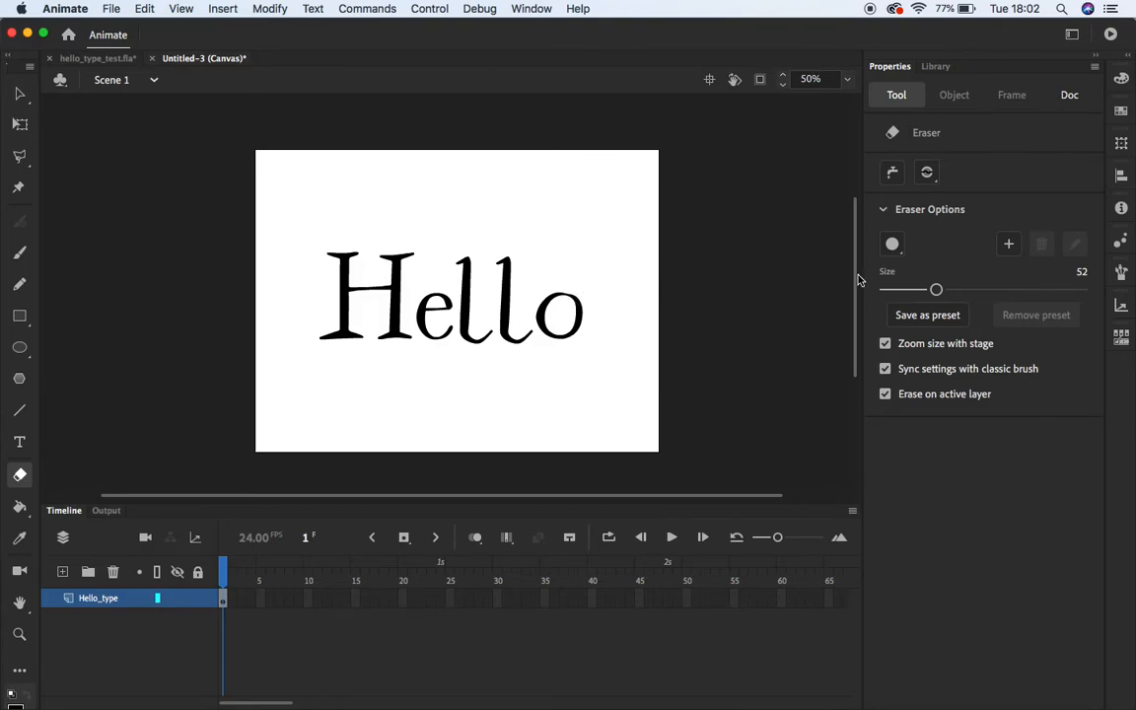
pyautogui.click(893, 244)
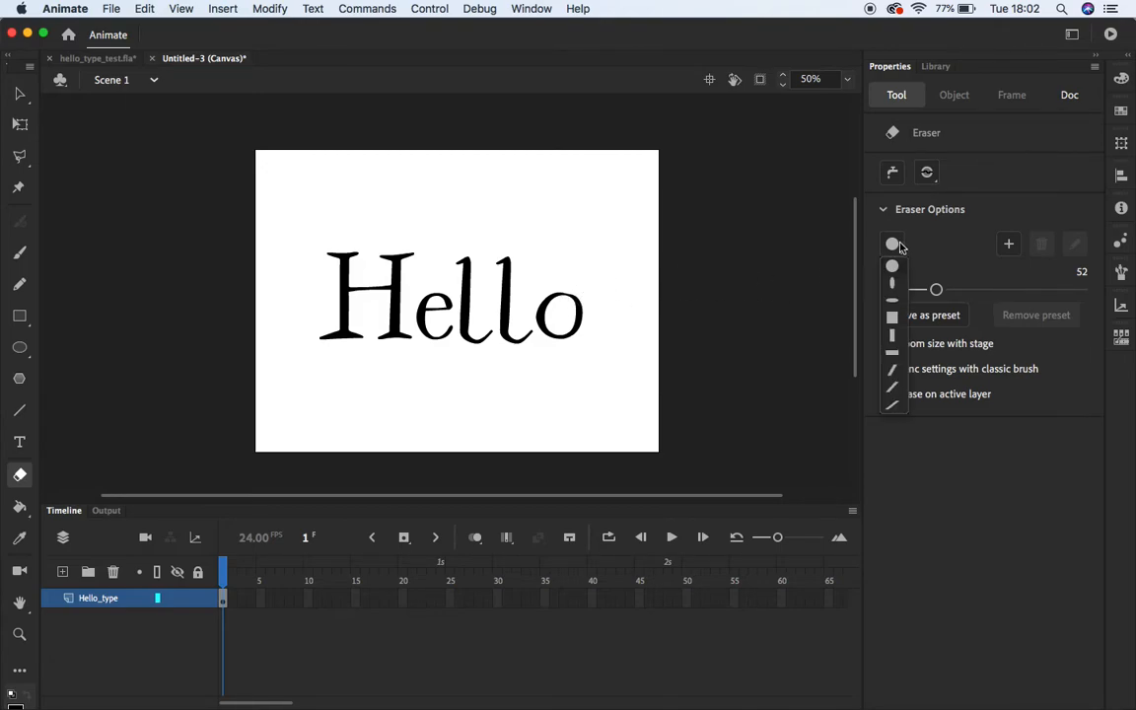
pyautogui.click(892, 321)
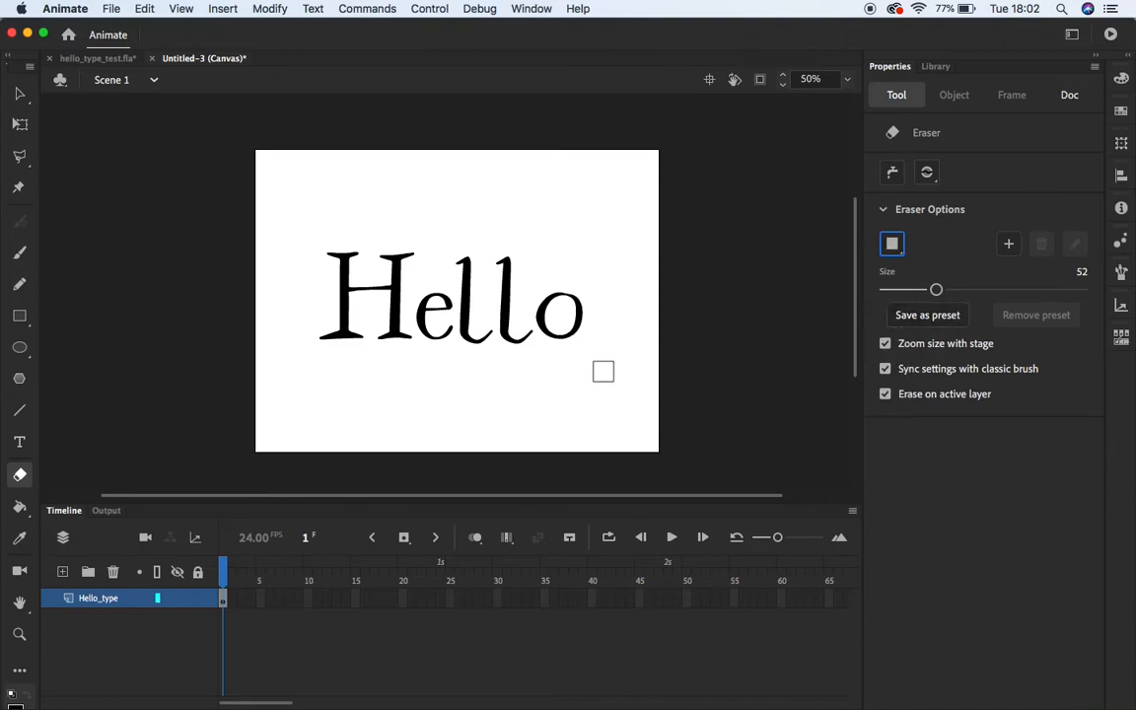
pyautogui.click(893, 248)
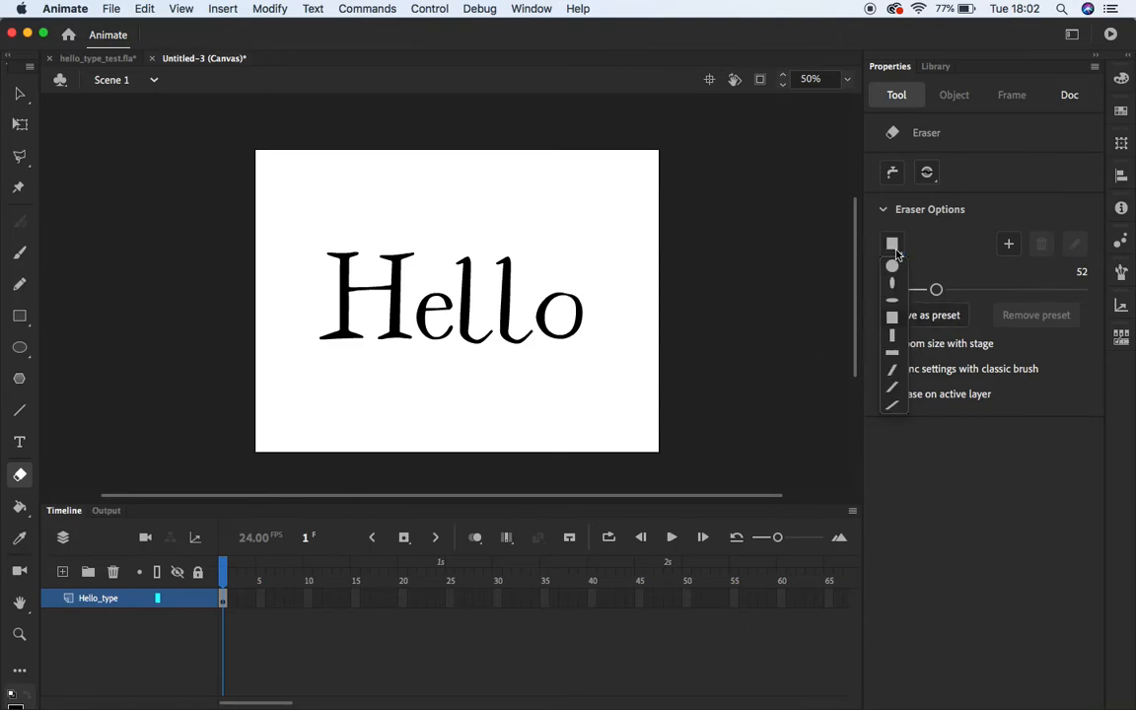
pyautogui.click(895, 299)
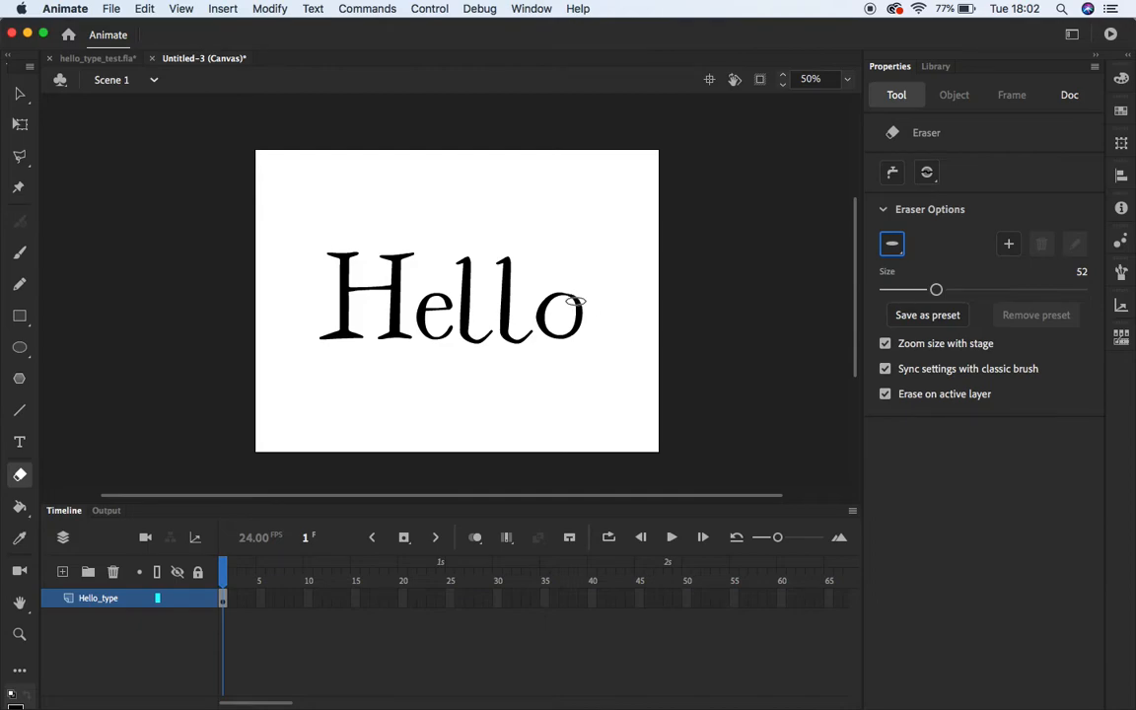
pyautogui.click(891, 243)
pyautogui.click(891, 263)
# Try smaller and larger eraser sizes and settle on a size of 35
pyautogui.moveTo(936, 290)
pyautogui.mouseDown()
pyautogui.moveTo(892, 292)
pyautogui.moveTo(946, 289)
pyautogui.moveTo(926, 289)
pyautogui.mouseUp()
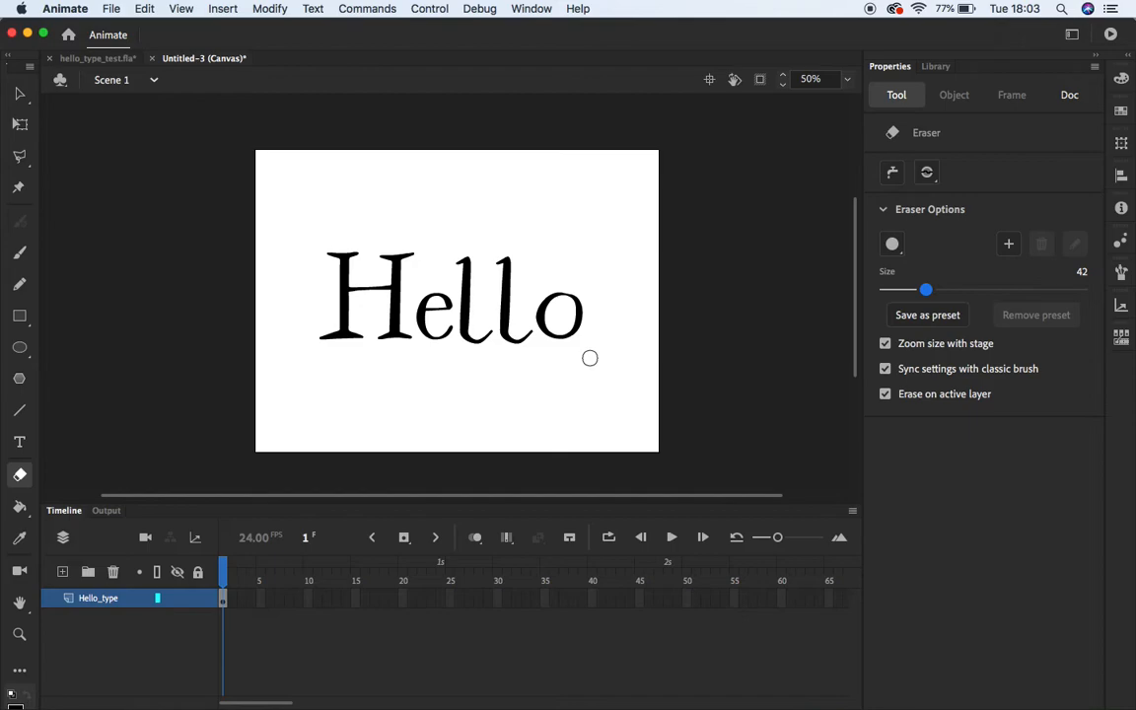
pyautogui.press('[')
pyautogui.press('[')
pyautogui.press('[')
pyautogui.press('[')
pyautogui.press('[')
pyautogui.press(']')
pyautogui.press(']')
pyautogui.press(']')
pyautogui.press(']')
pyautogui.press(']')
pyautogui.press(']')
pyautogui.press('[')
pyautogui.press('[')
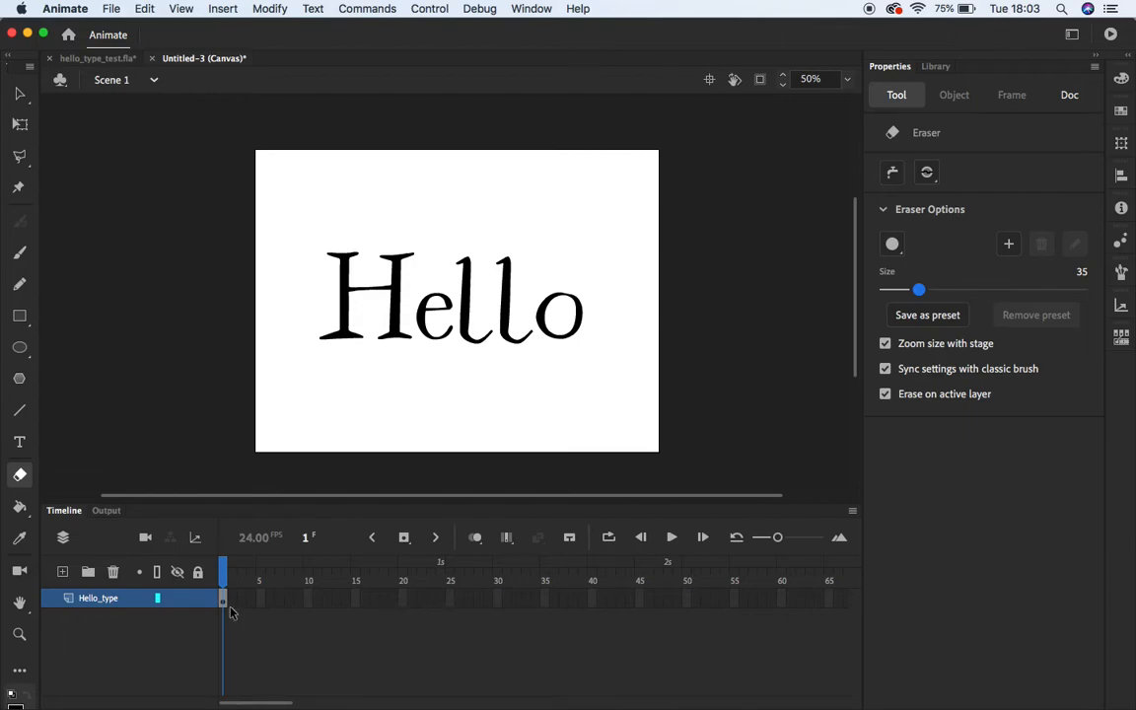
pyautogui.click(441, 599)
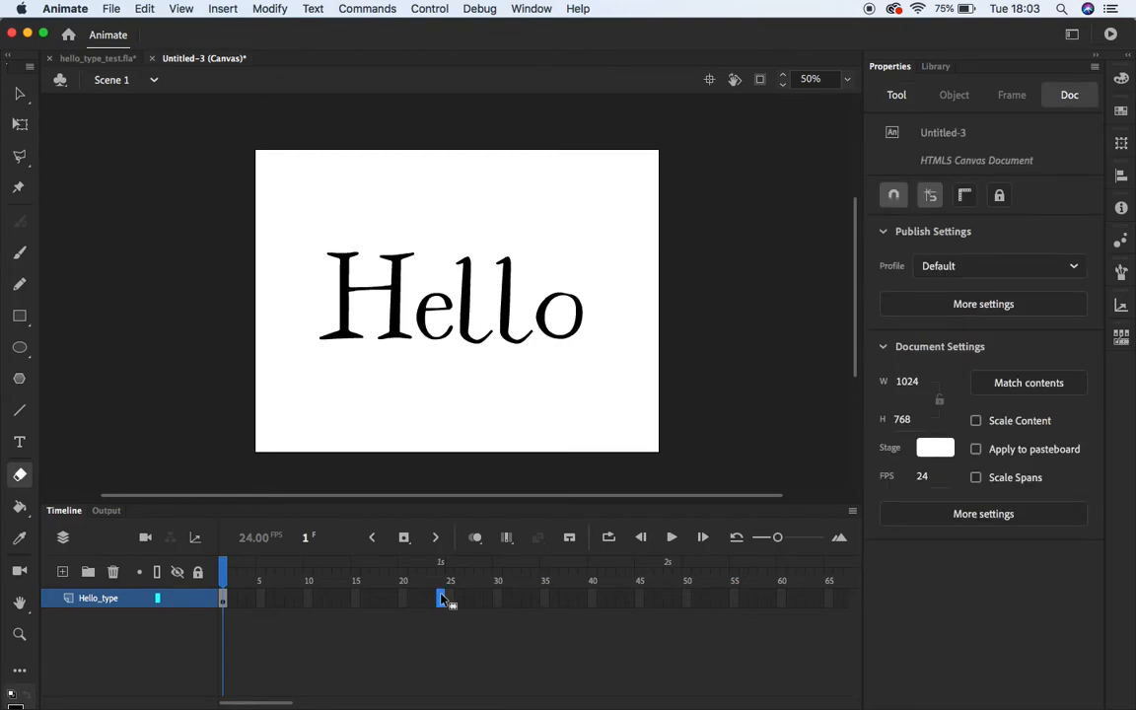
pyautogui.click(223, 599)
pyautogui.moveTo(230, 604); pyautogui.dragTo(261, 606)
pyautogui.click(260, 603)
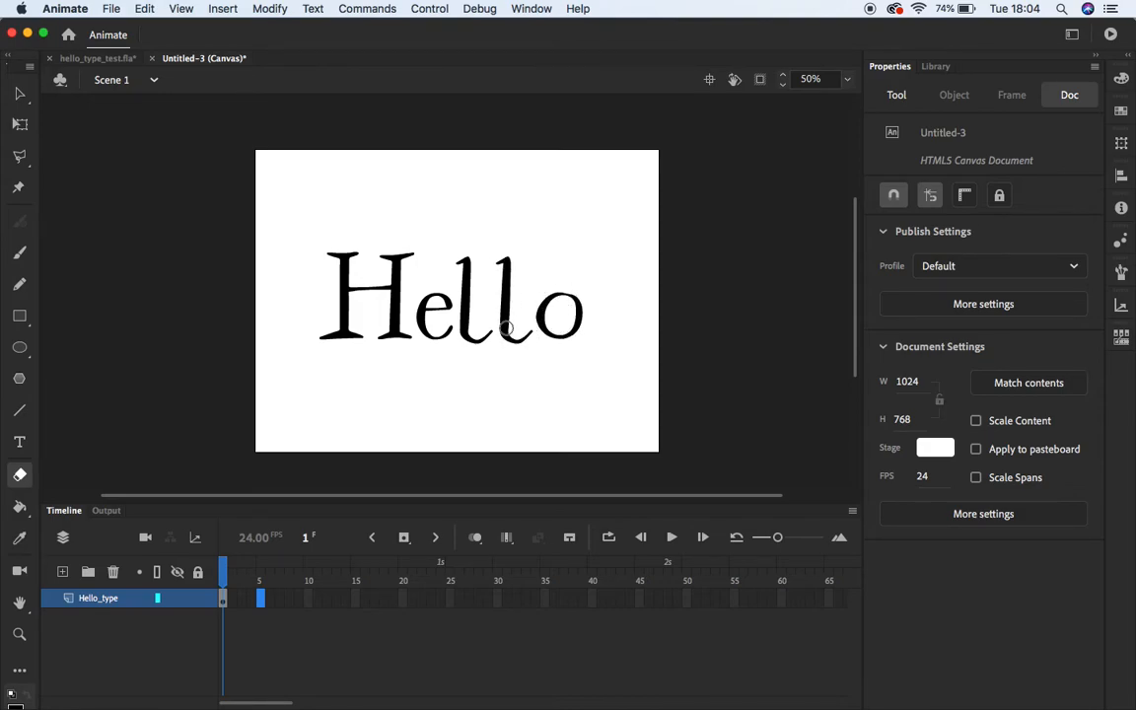
# Insert keyframes at frames 2 and 3, erasing a bit more of the o's upper right curve in each
pyautogui.click(235, 600)
pyautogui.rightClick(235, 601)
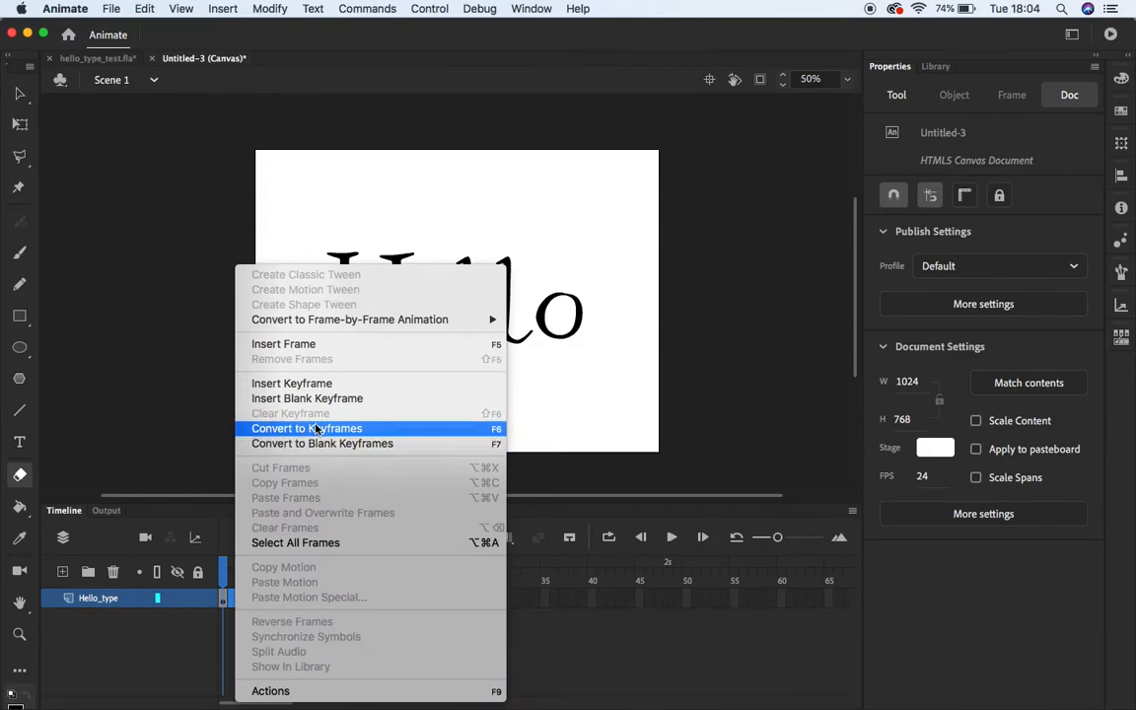
pyautogui.click(305, 384)
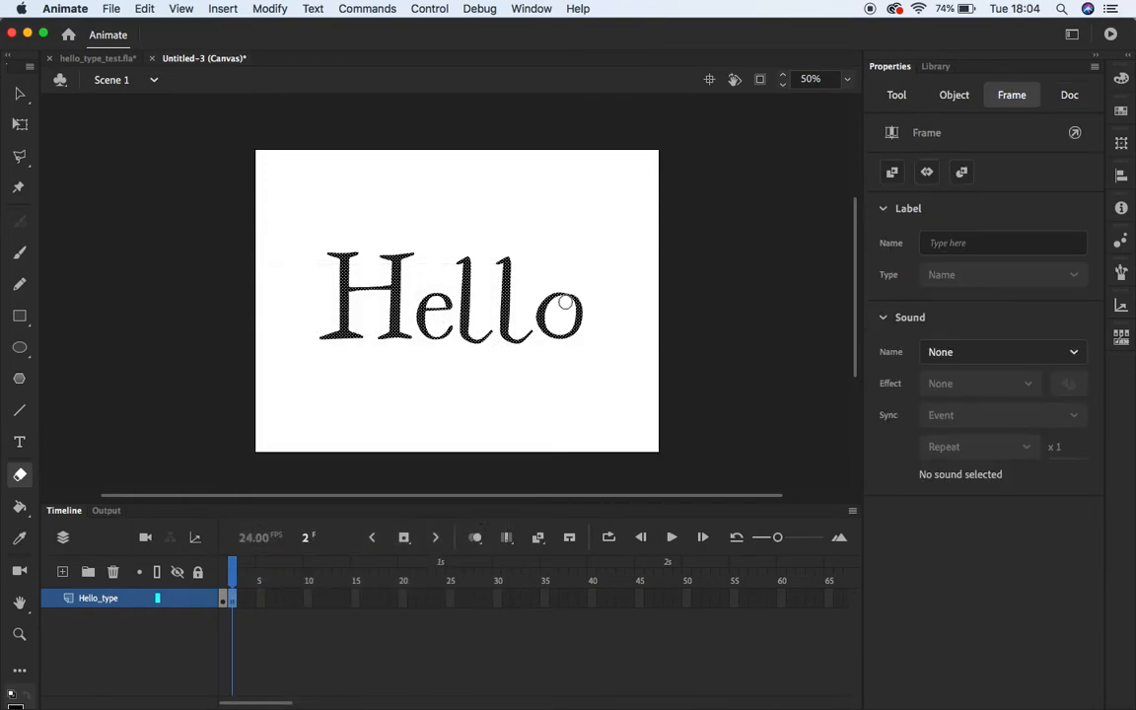
pyautogui.click(571, 297)
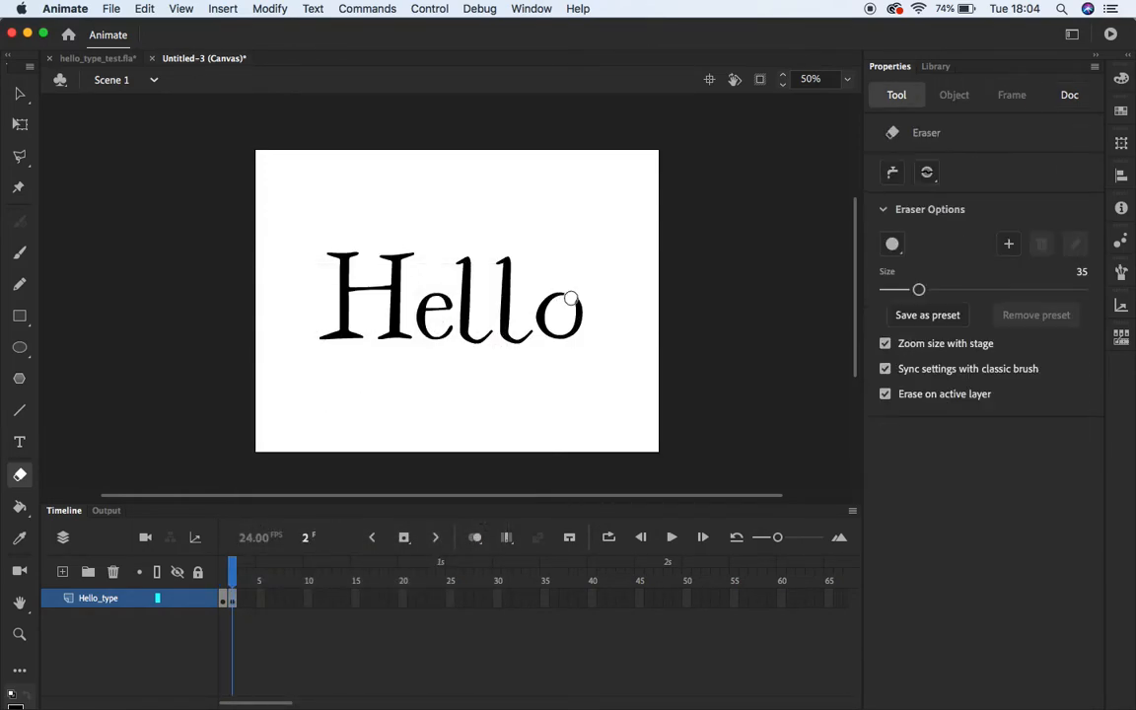
pyautogui.rightClick(244, 599)
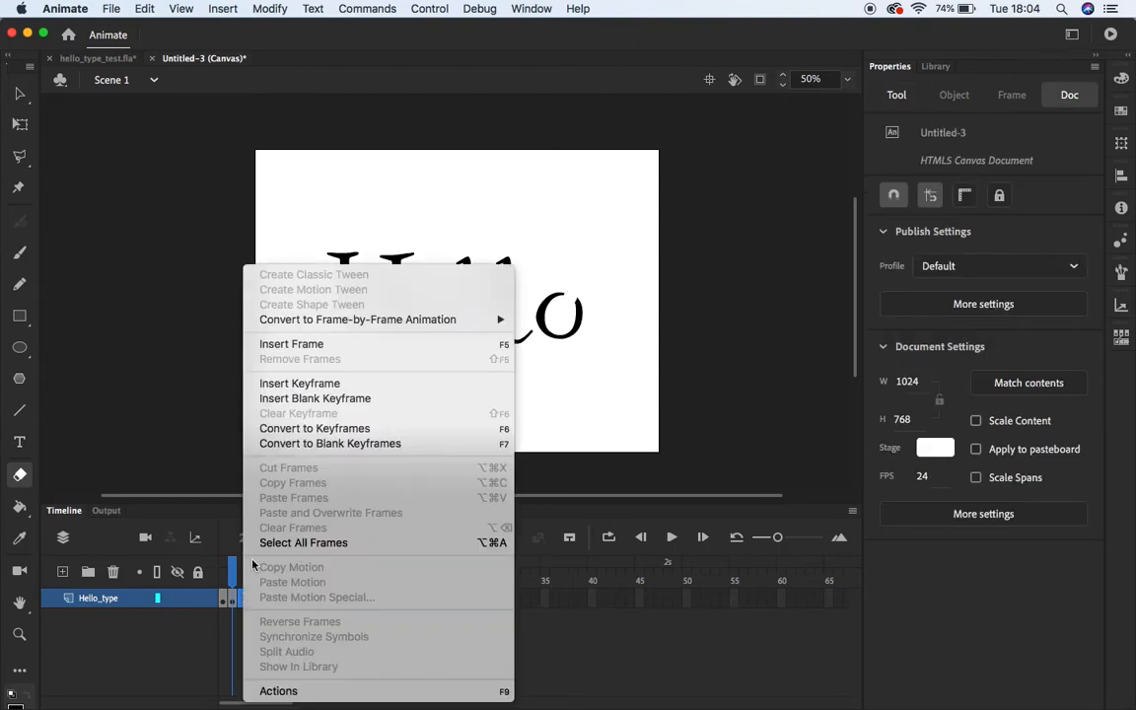
pyautogui.click(323, 390)
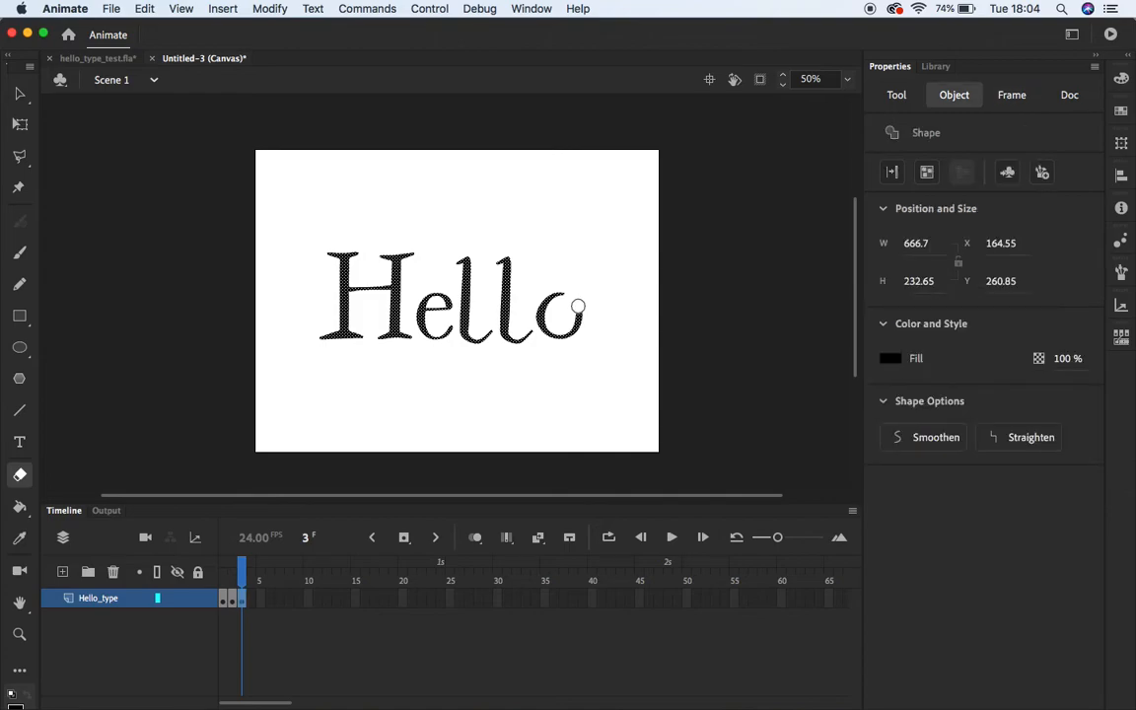
pyautogui.click(578, 306)
# Insert keyframes at frames 4 and 5, erasing the o's right side in the first and its lower right end in the second
pyautogui.rightClick(251, 599)
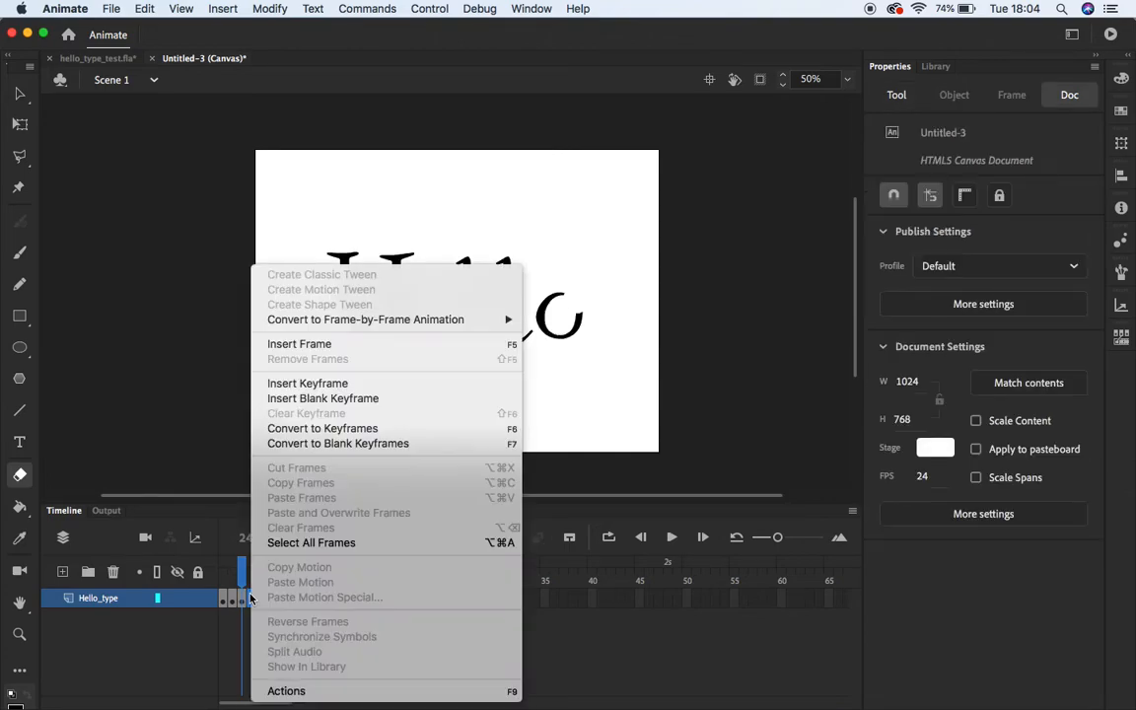
pyautogui.click(310, 384)
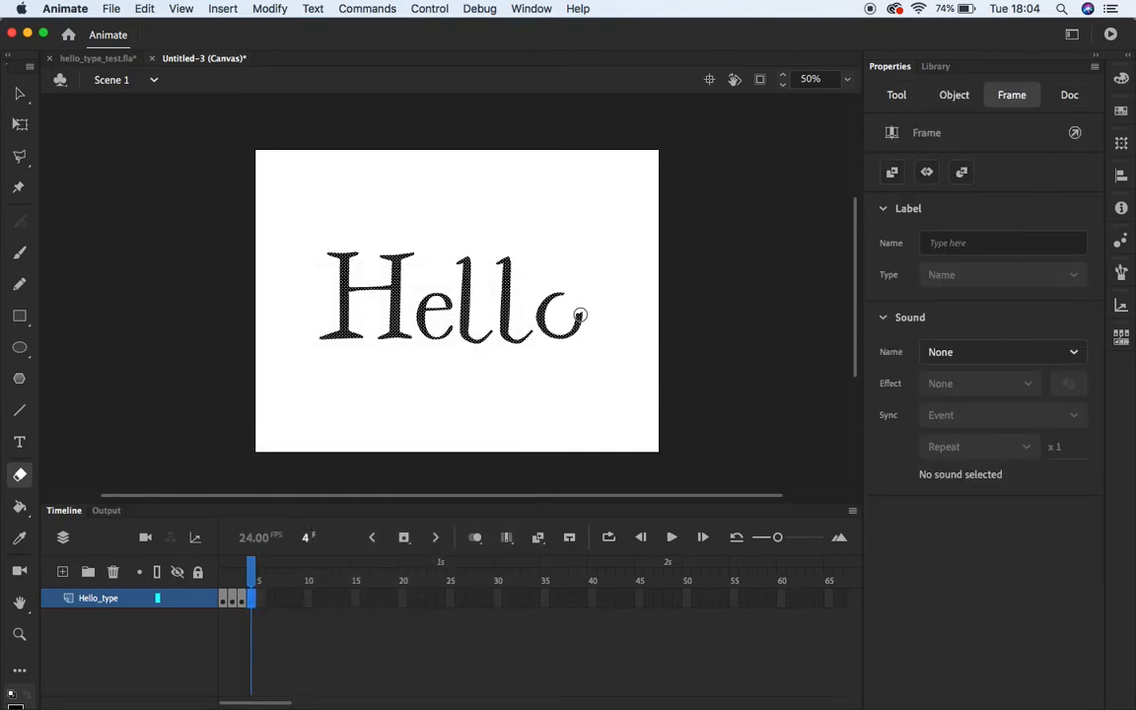
pyautogui.click(581, 319)
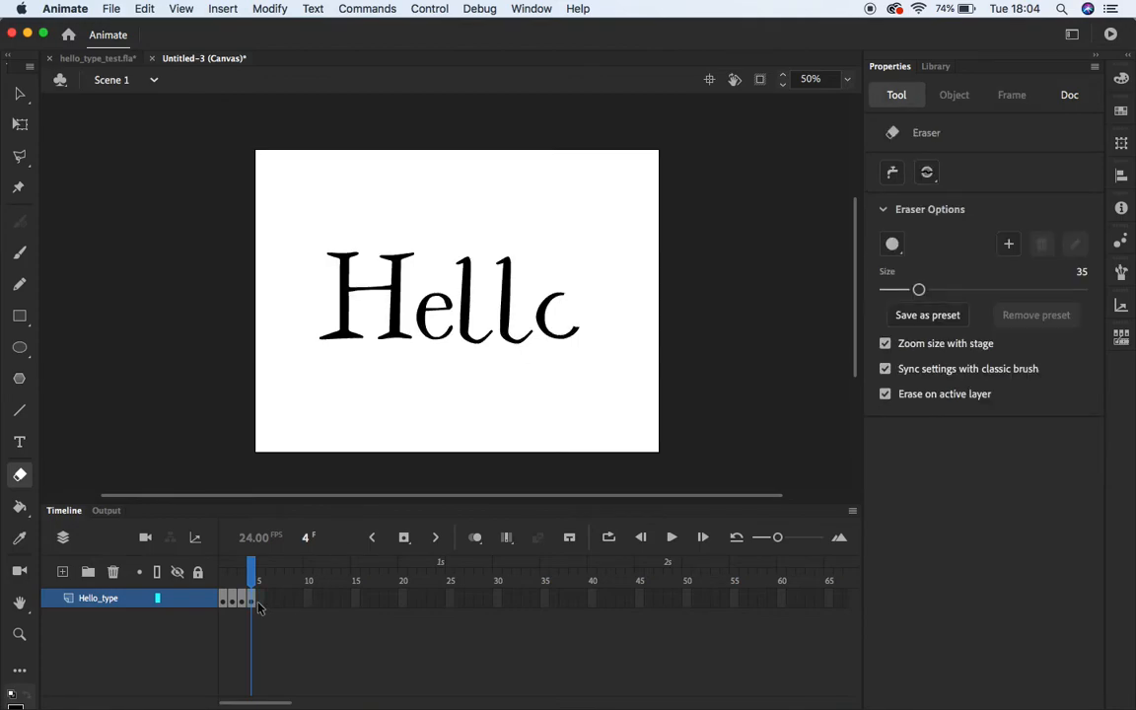
pyautogui.rightClick(254, 598)
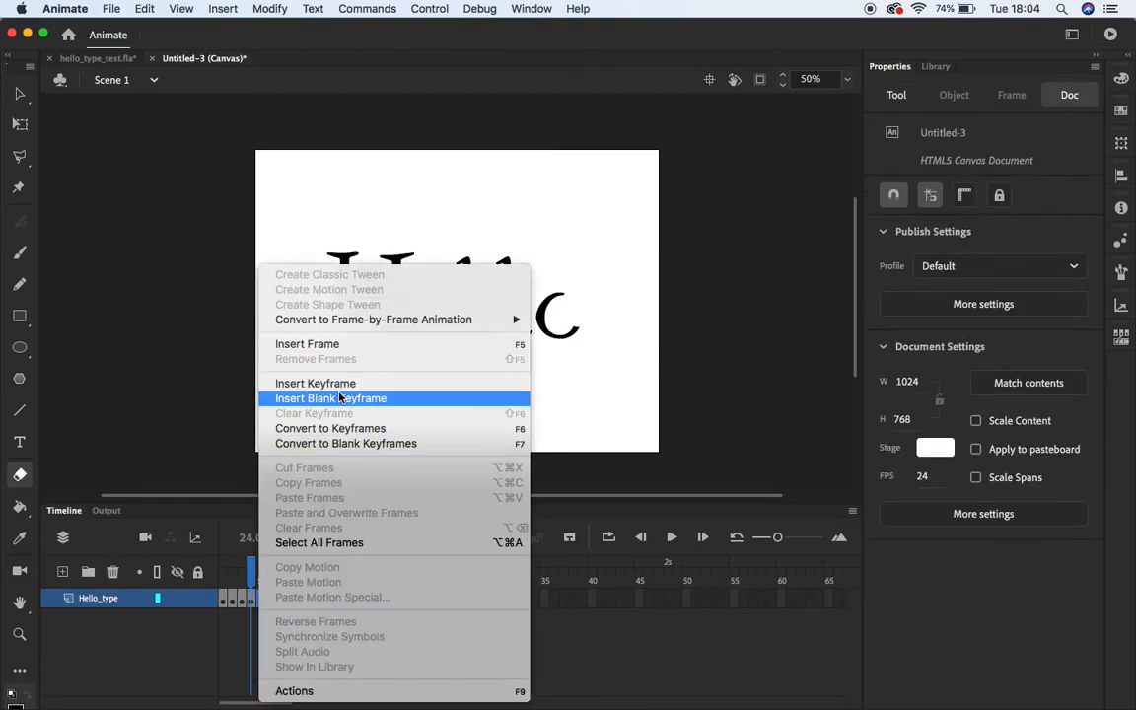
pyautogui.click(340, 385)
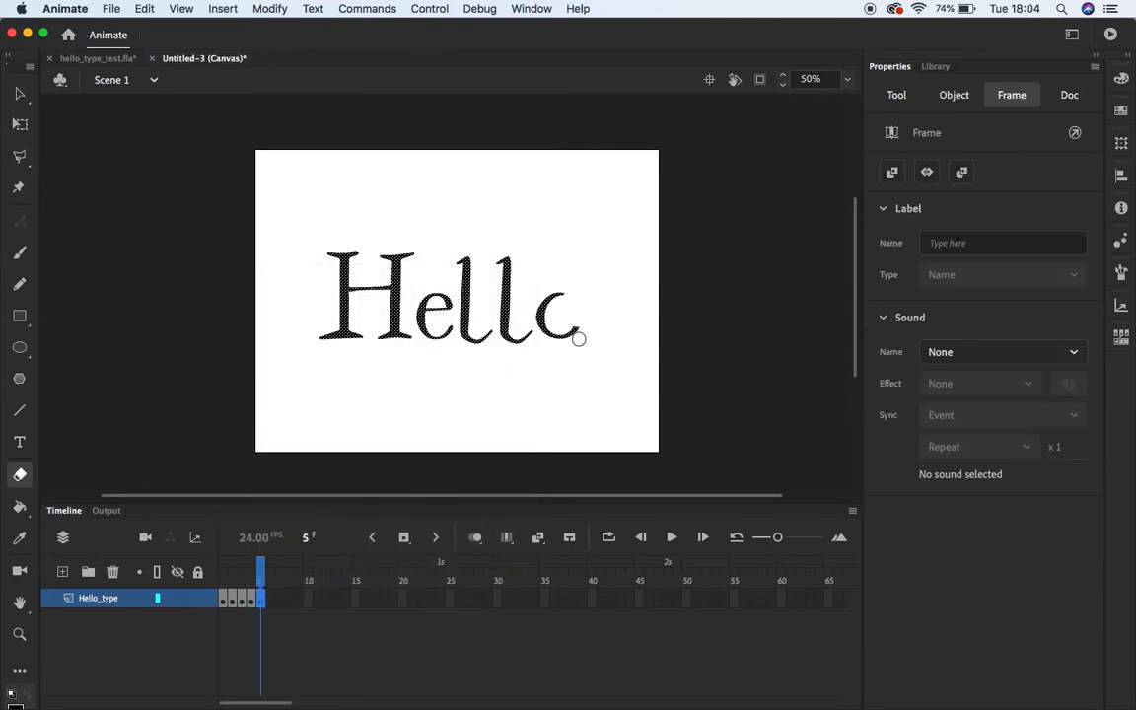
pyautogui.click(572, 333)
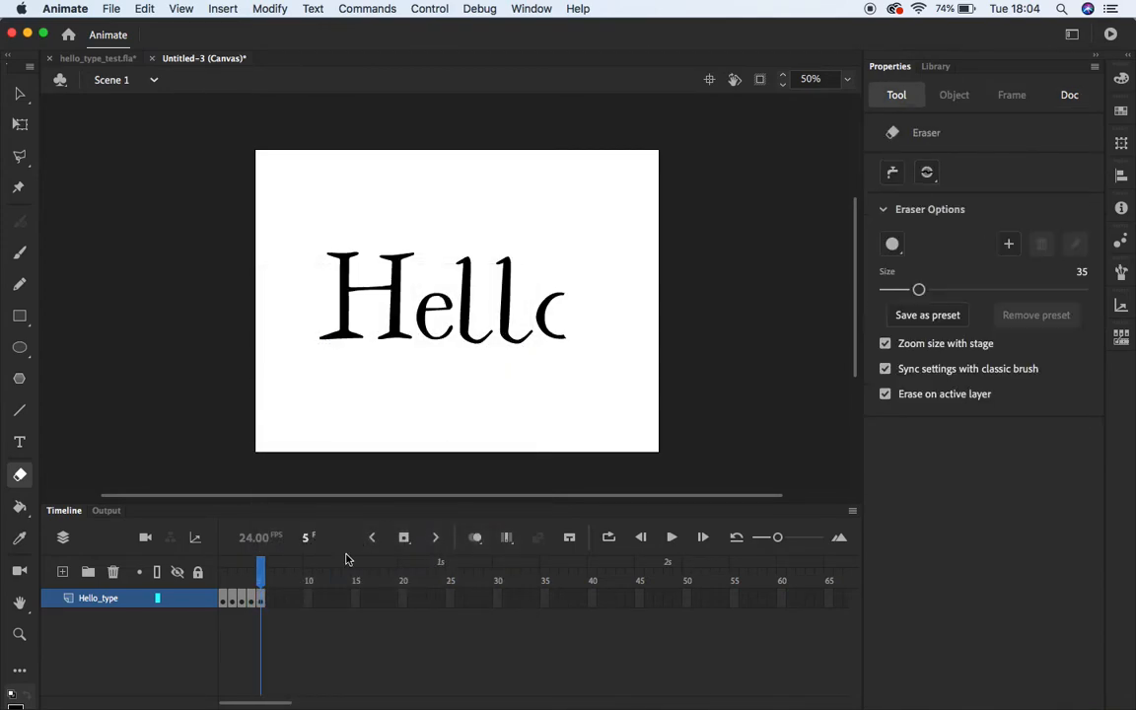
# Insert keyframes at frames 6 and 7, erasing the o's bottom in the first and its lower left curve in the second
pyautogui.rightClick(274, 605)
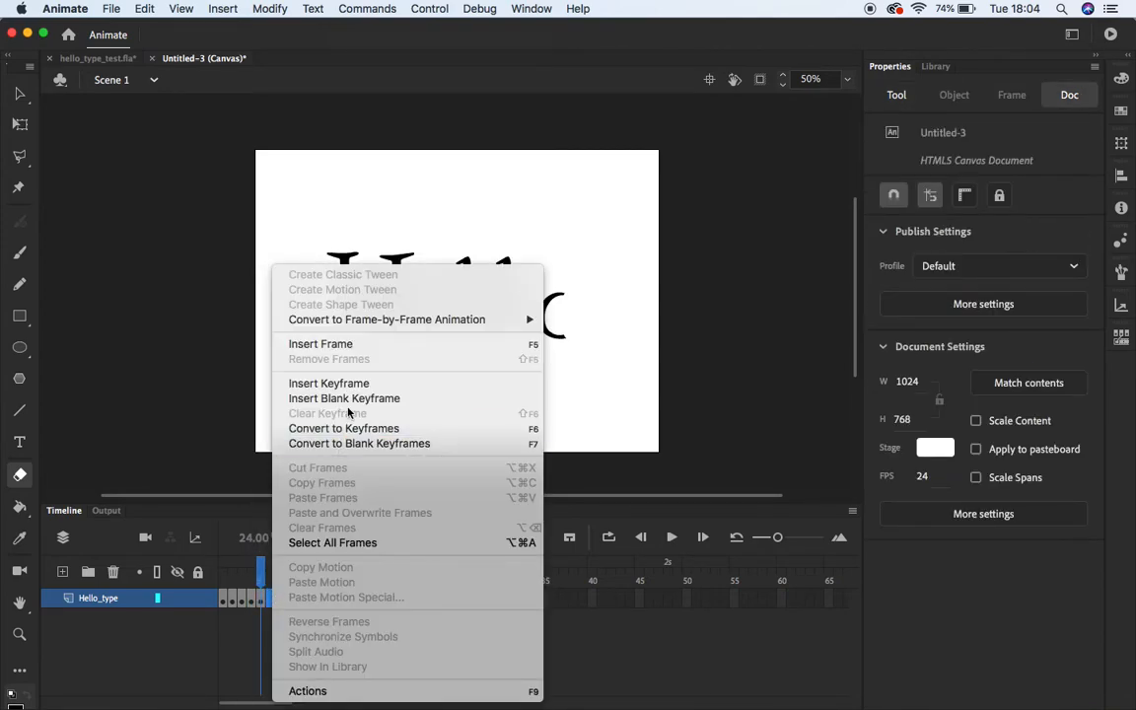
pyautogui.click(340, 383)
pyautogui.click(552, 334)
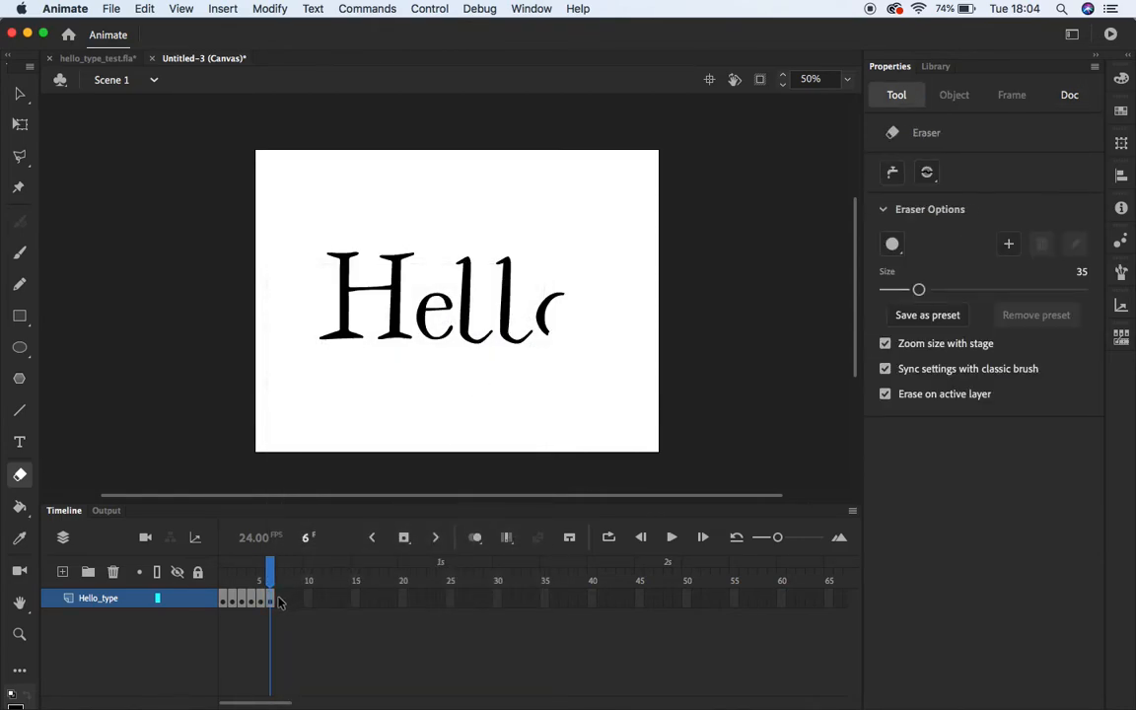
pyautogui.rightClick(279, 603)
pyautogui.click(340, 383)
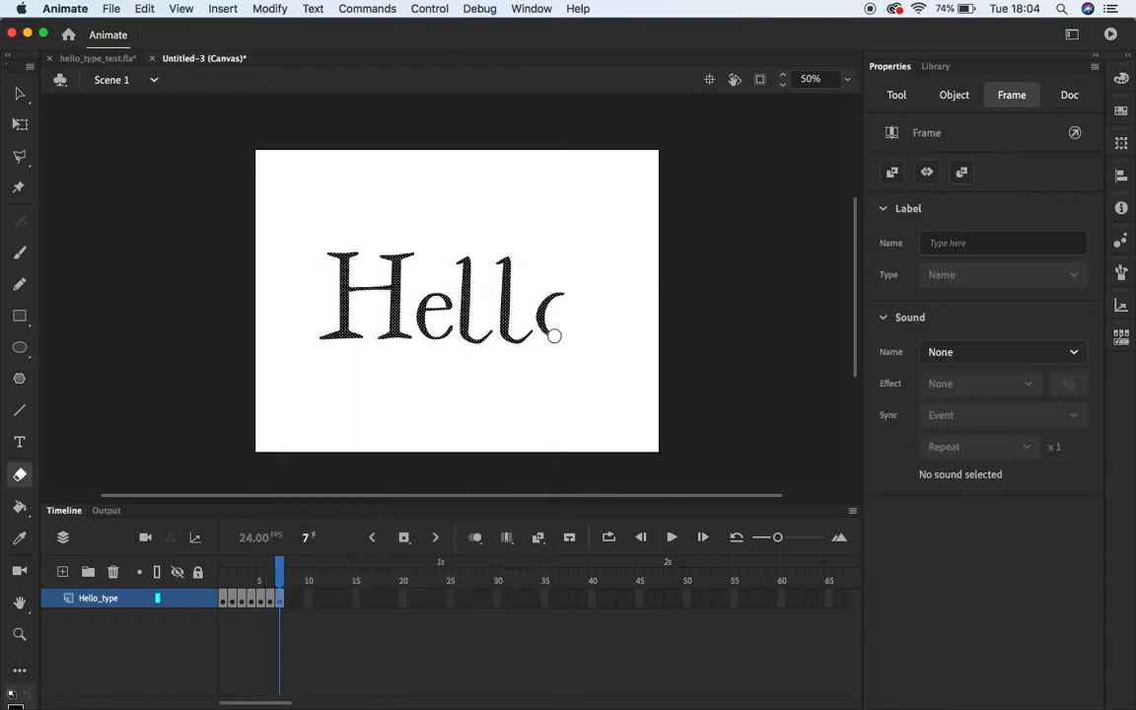
pyautogui.click(541, 324)
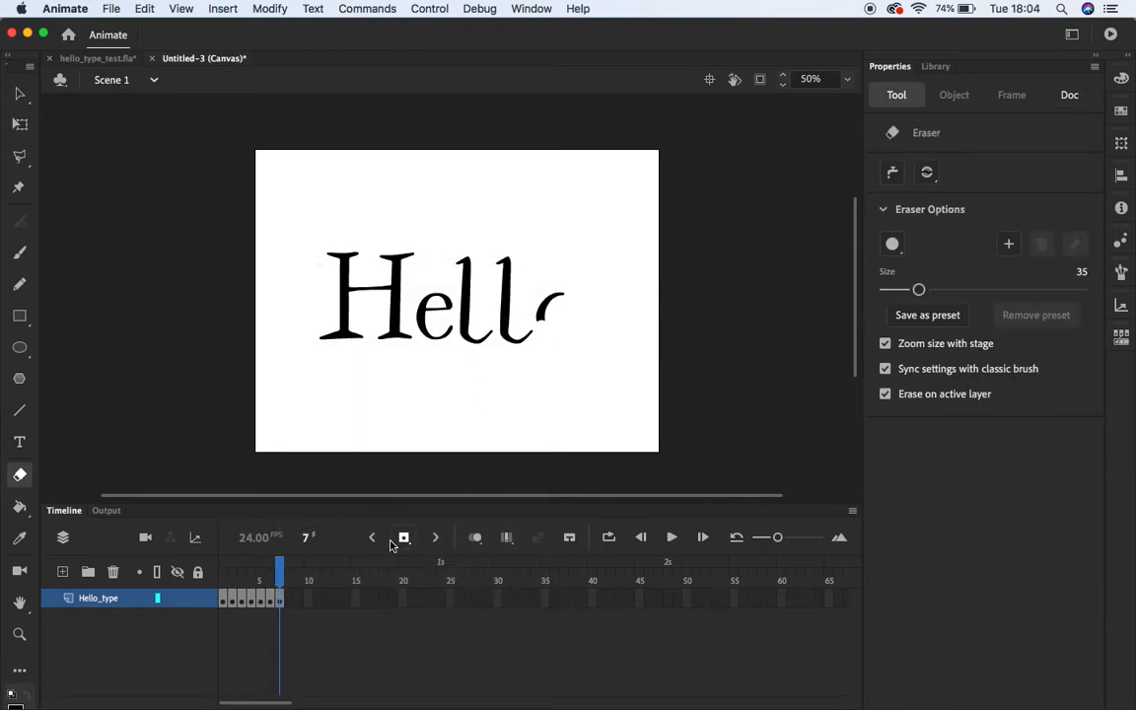
# Insert keyframes at frames 8 and 9, erasing the o's left side in the first and more of its upper left curve in the second
pyautogui.rightClick(286, 597)
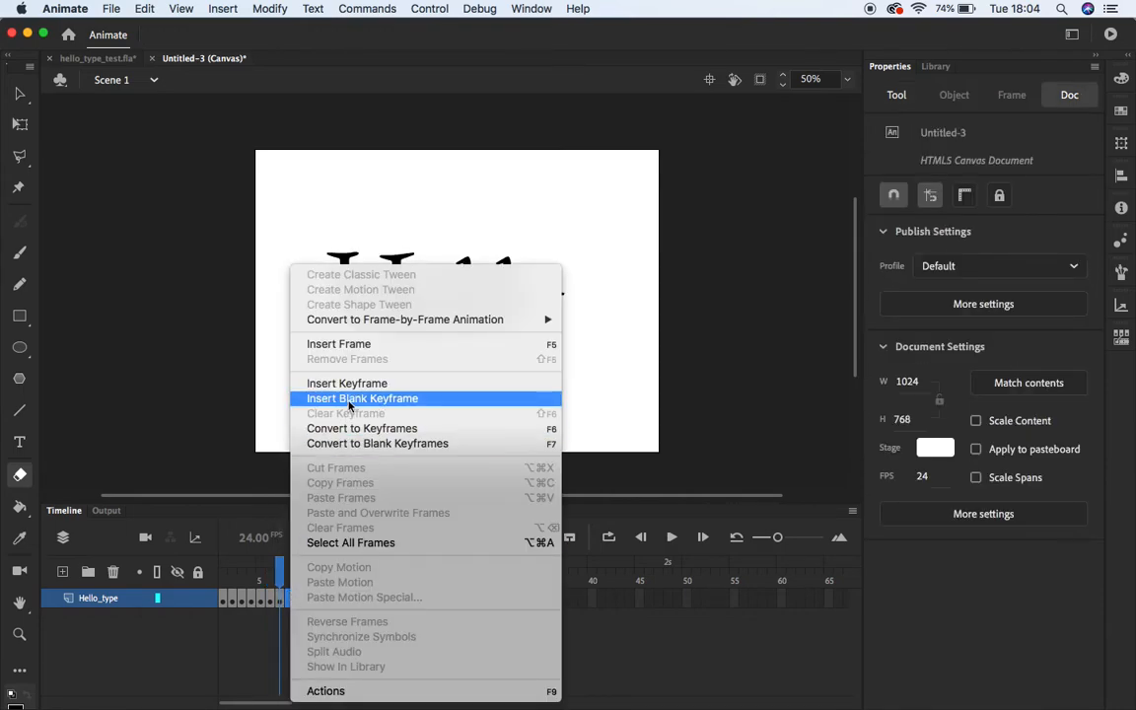
pyautogui.click(340, 383)
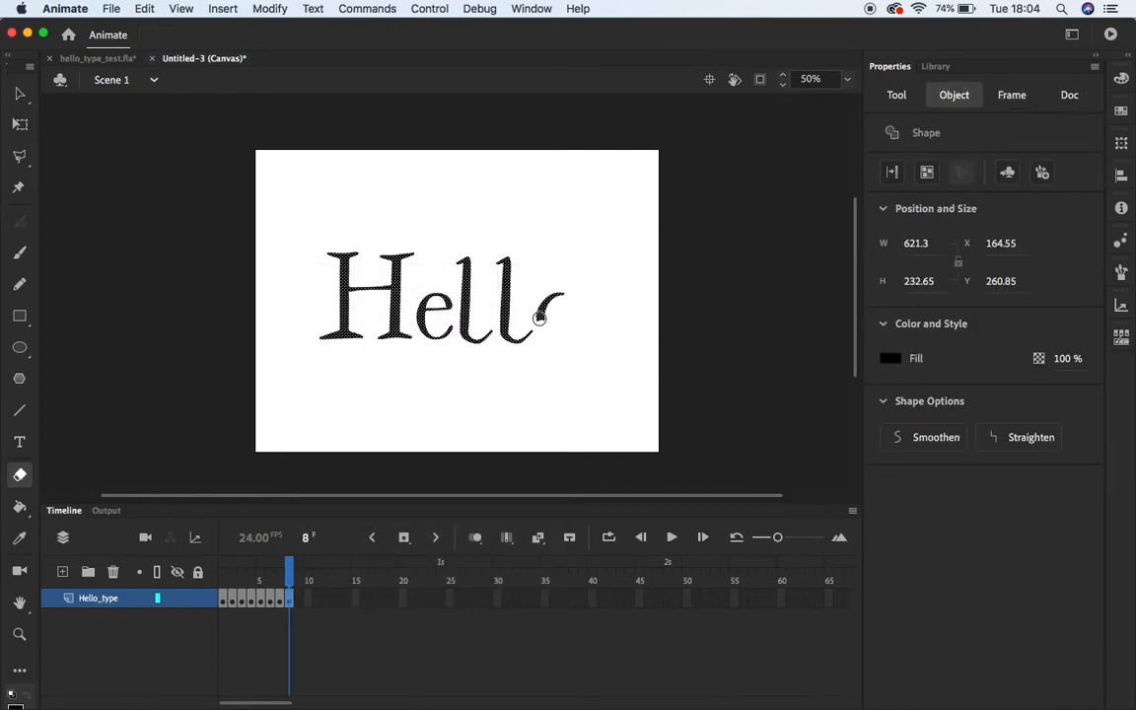
pyautogui.click(539, 318)
pyautogui.rightClick(301, 603)
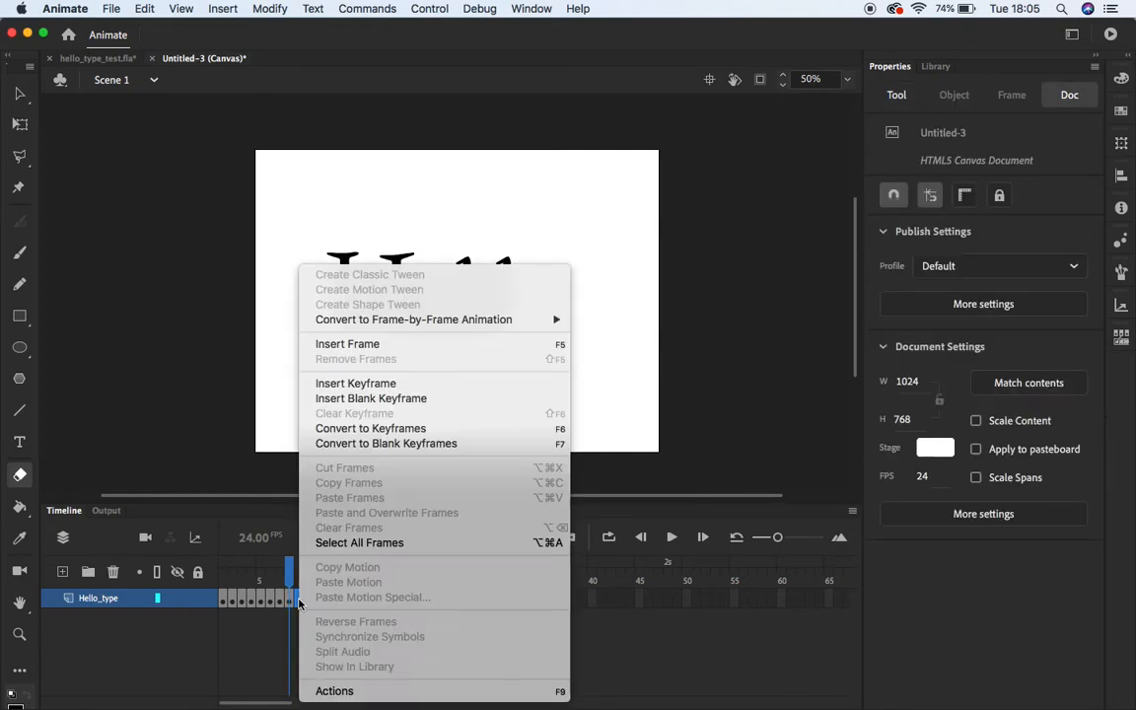
pyautogui.click(341, 384)
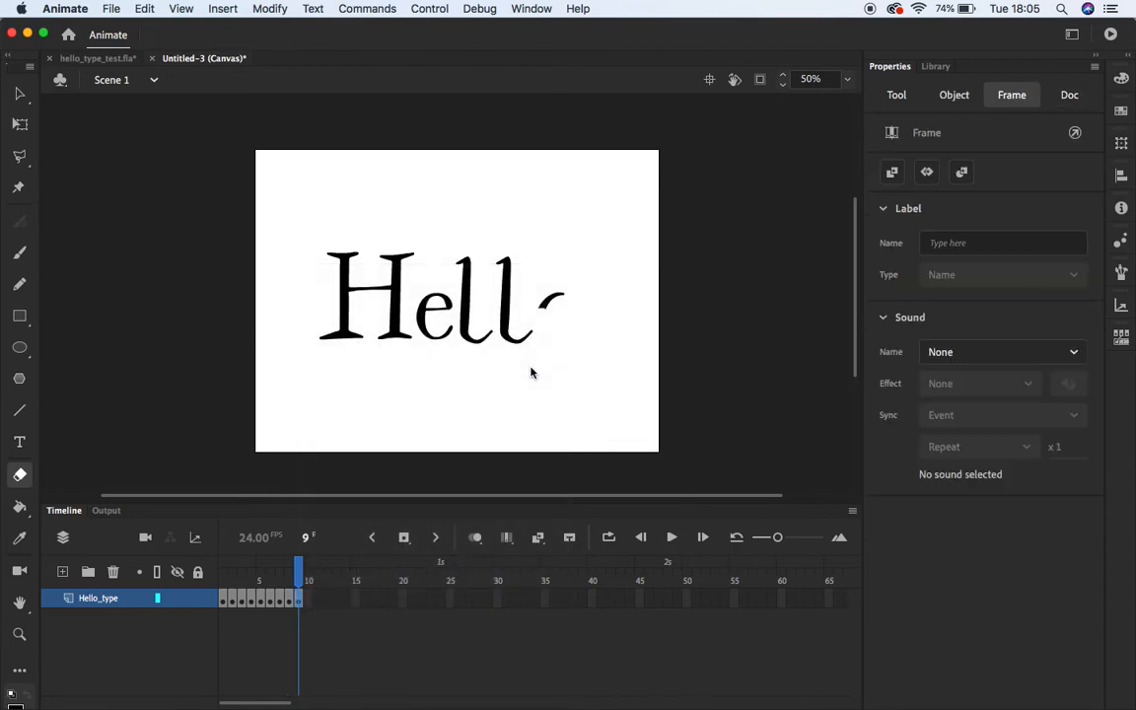
pyautogui.click(546, 301)
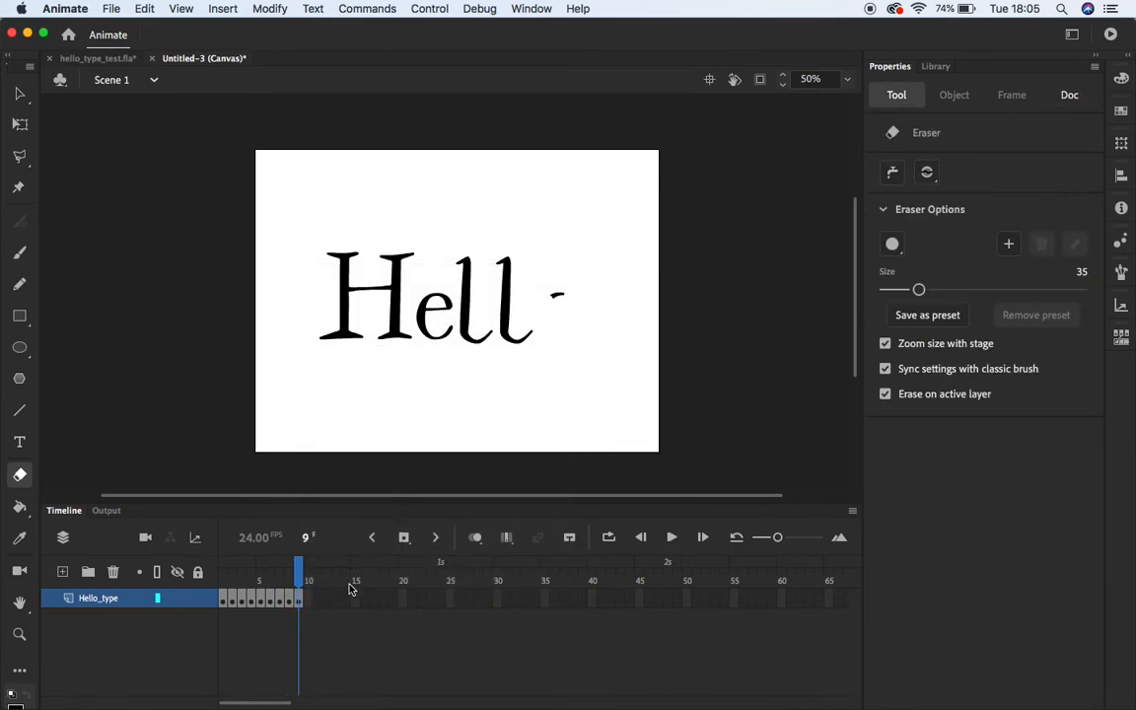
# Insert keyframes at frames 10 and 11, erasing the o's last fragment in the first and the tip of the second l's tail in the second
pyautogui.rightClick(305, 602)
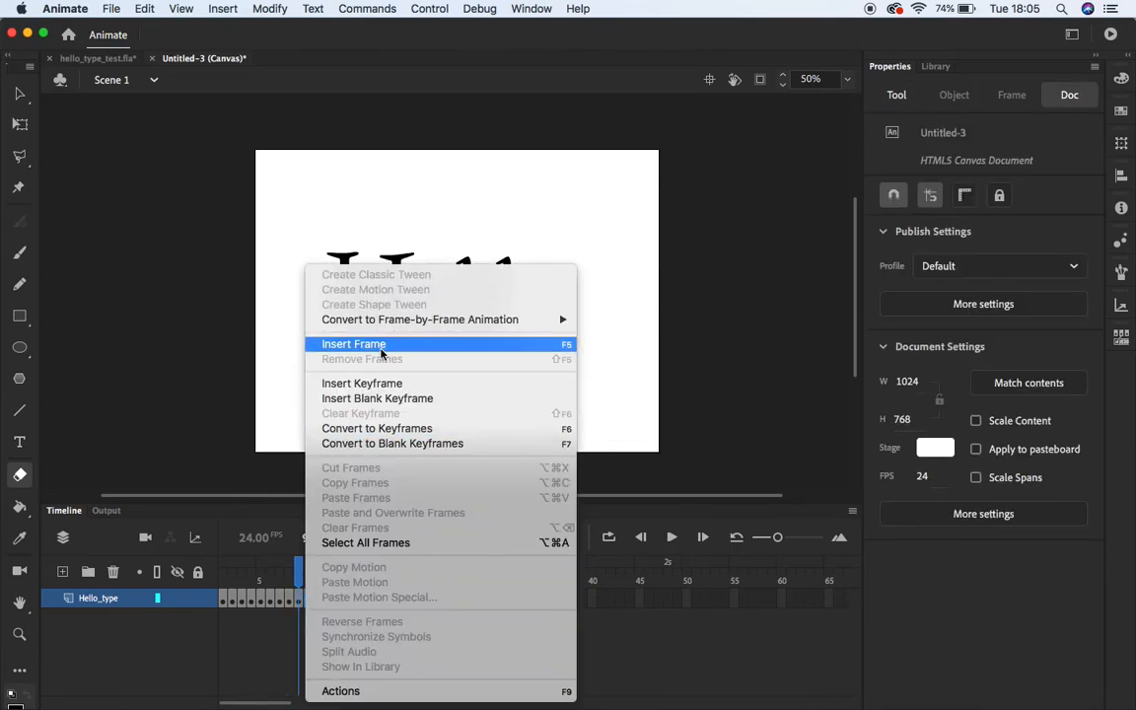
pyautogui.click(380, 386)
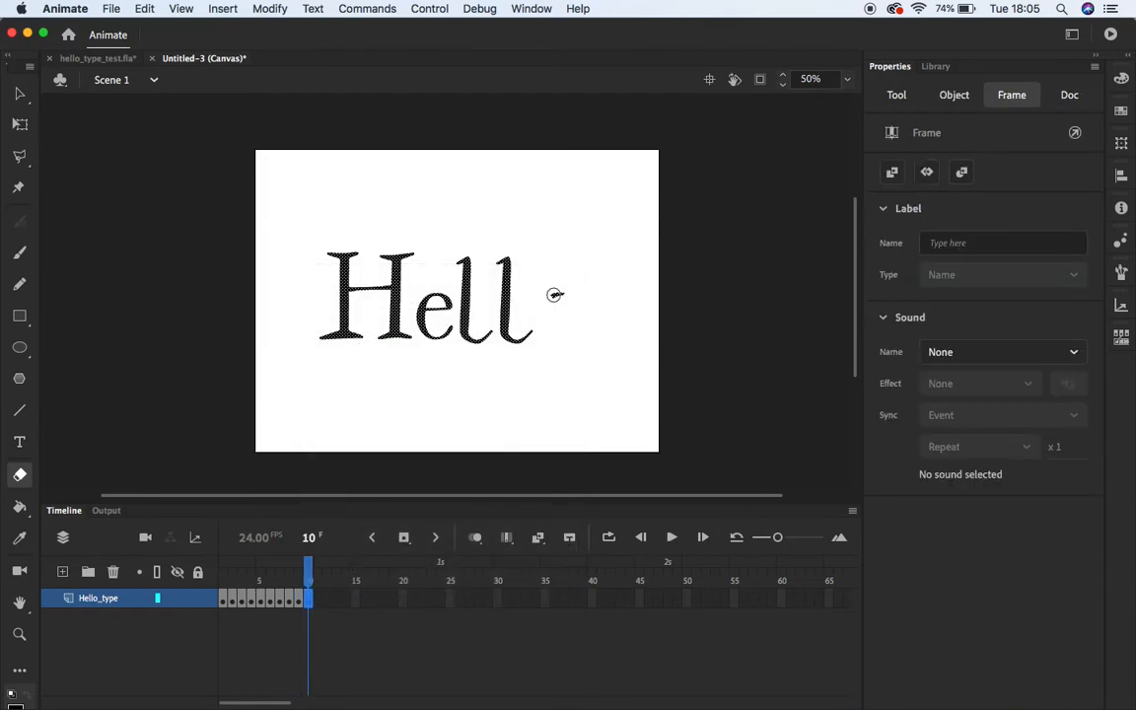
pyautogui.click(555, 292)
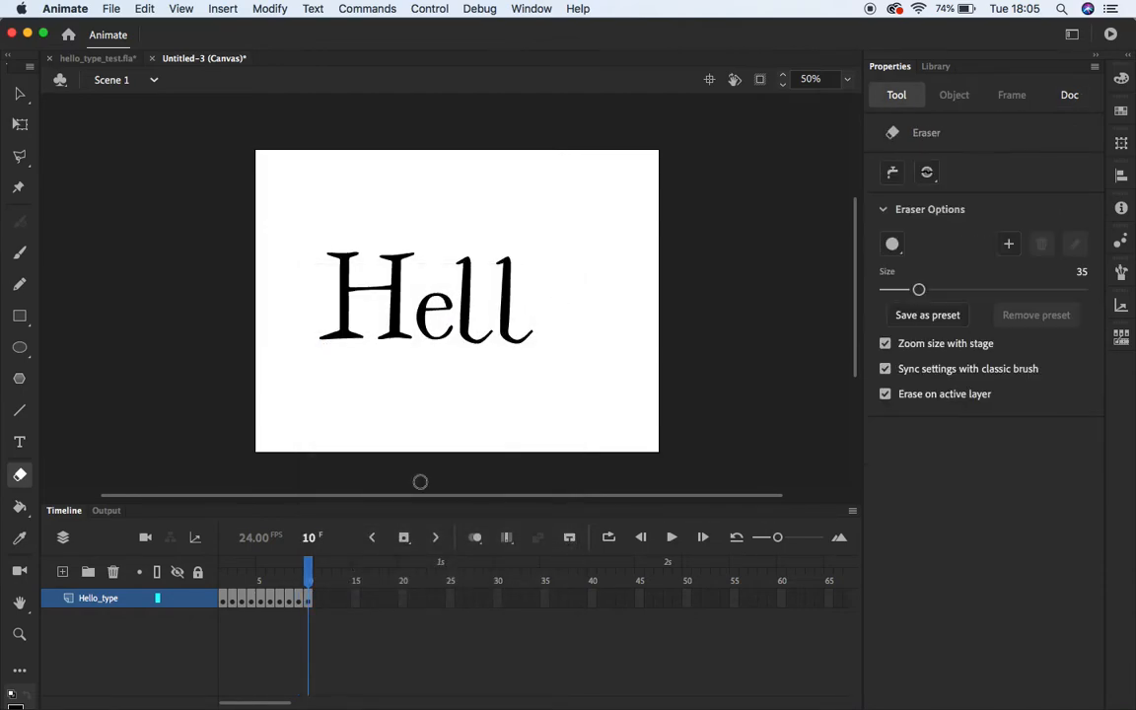
pyautogui.rightClick(315, 598)
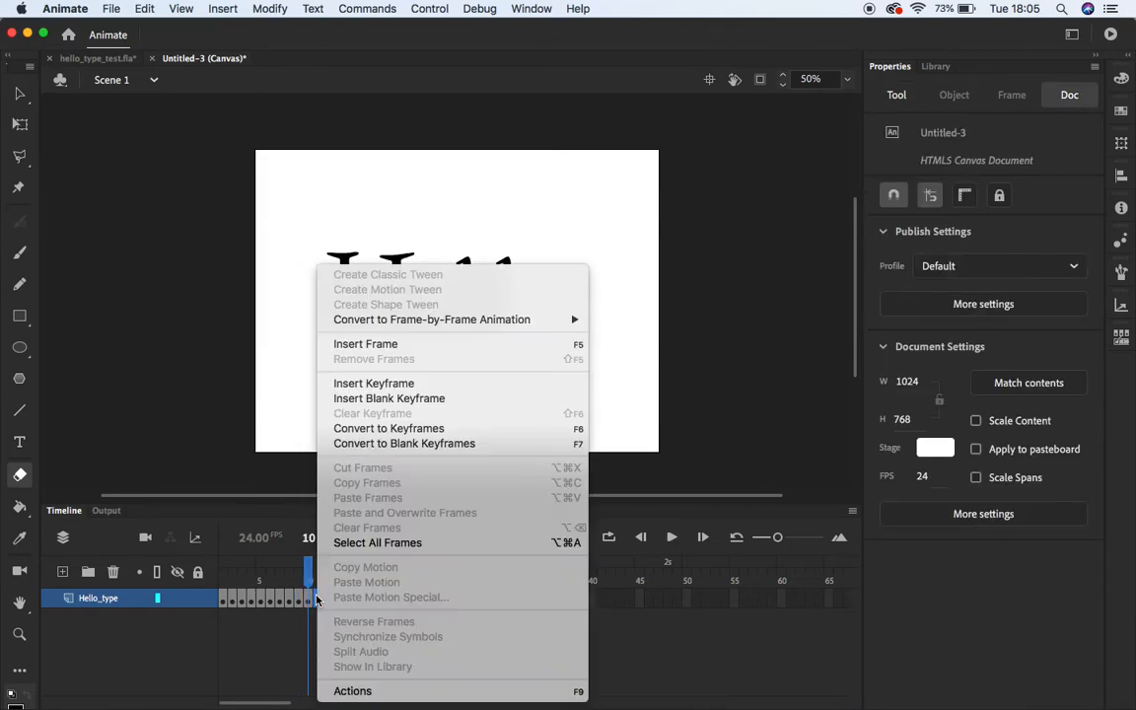
pyautogui.click(381, 383)
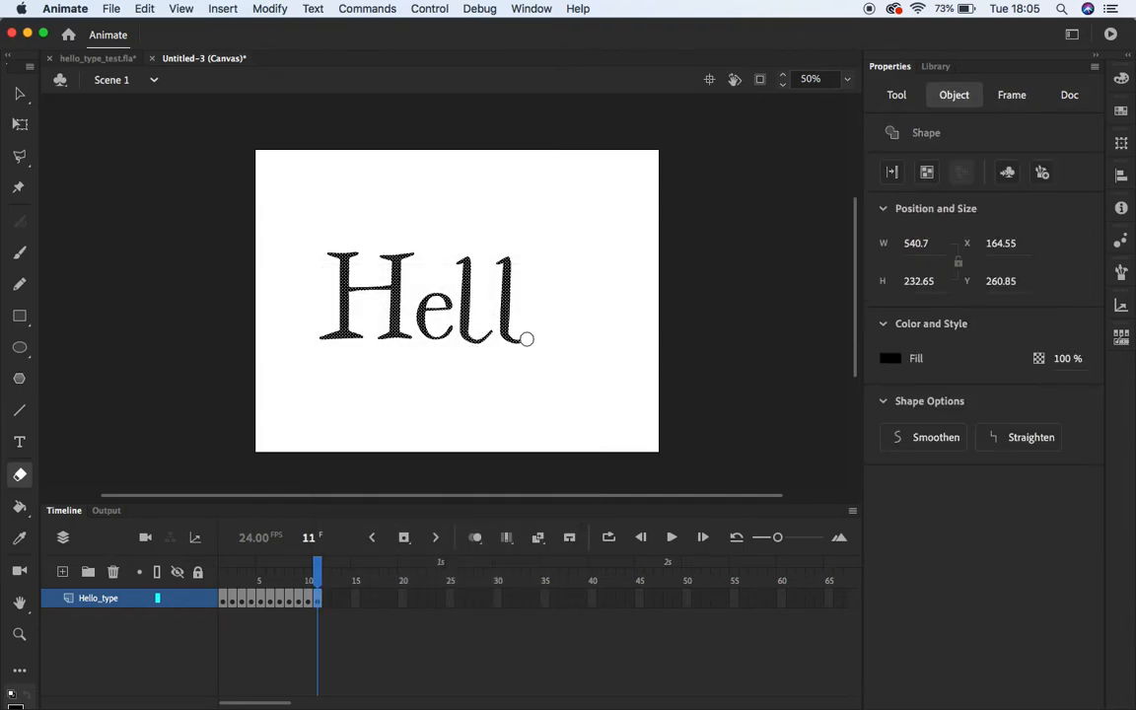
pyautogui.click(528, 336)
# Insert keyframes at frames 12 and 13, erasing the rest of the second l's tail in the first and its foot in the second
pyautogui.rightClick(328, 602)
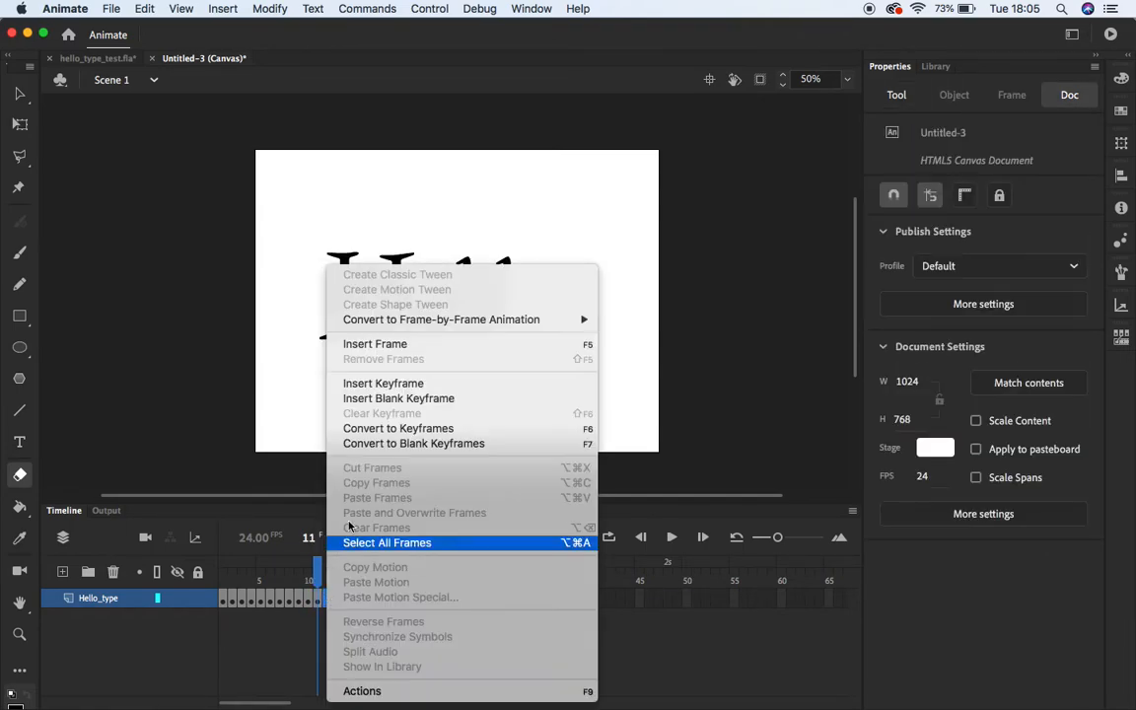
pyautogui.click(381, 384)
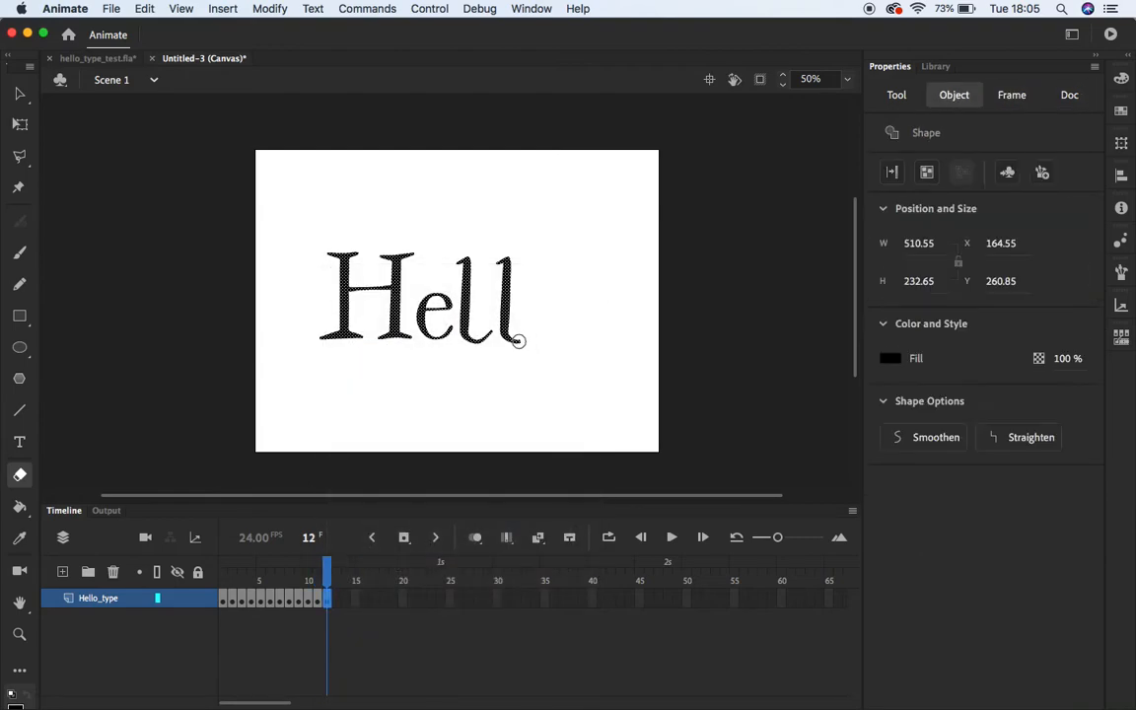
pyautogui.click(517, 339)
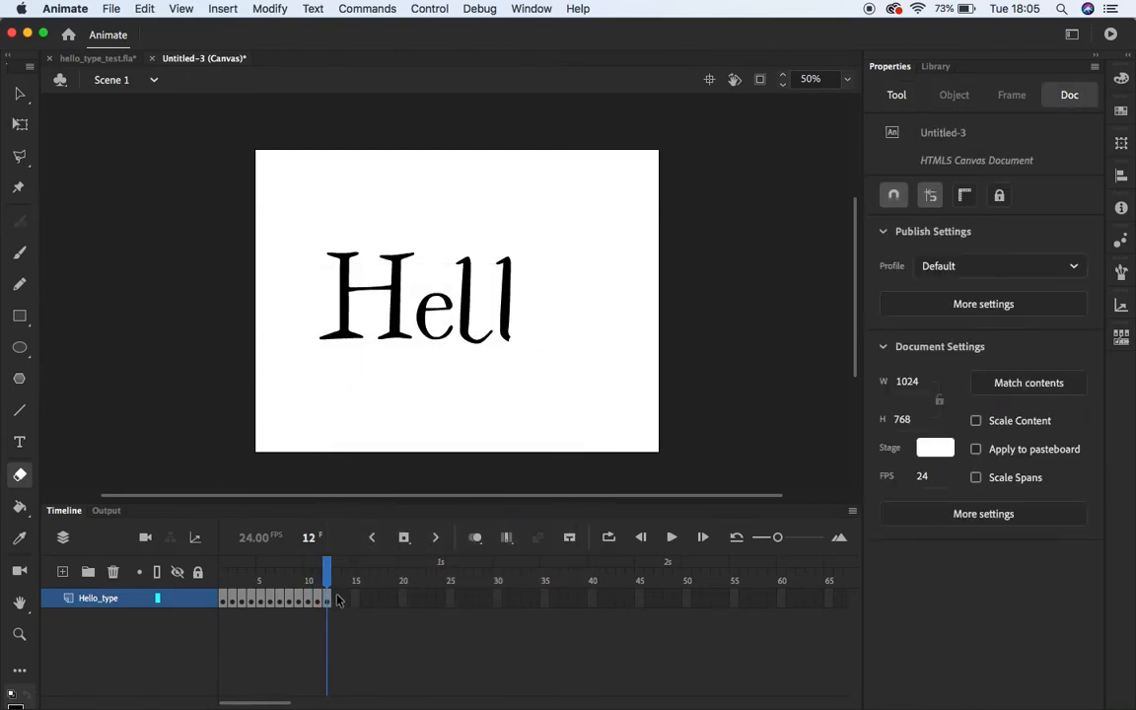
pyautogui.rightClick(338, 601)
pyautogui.click(462, 376)
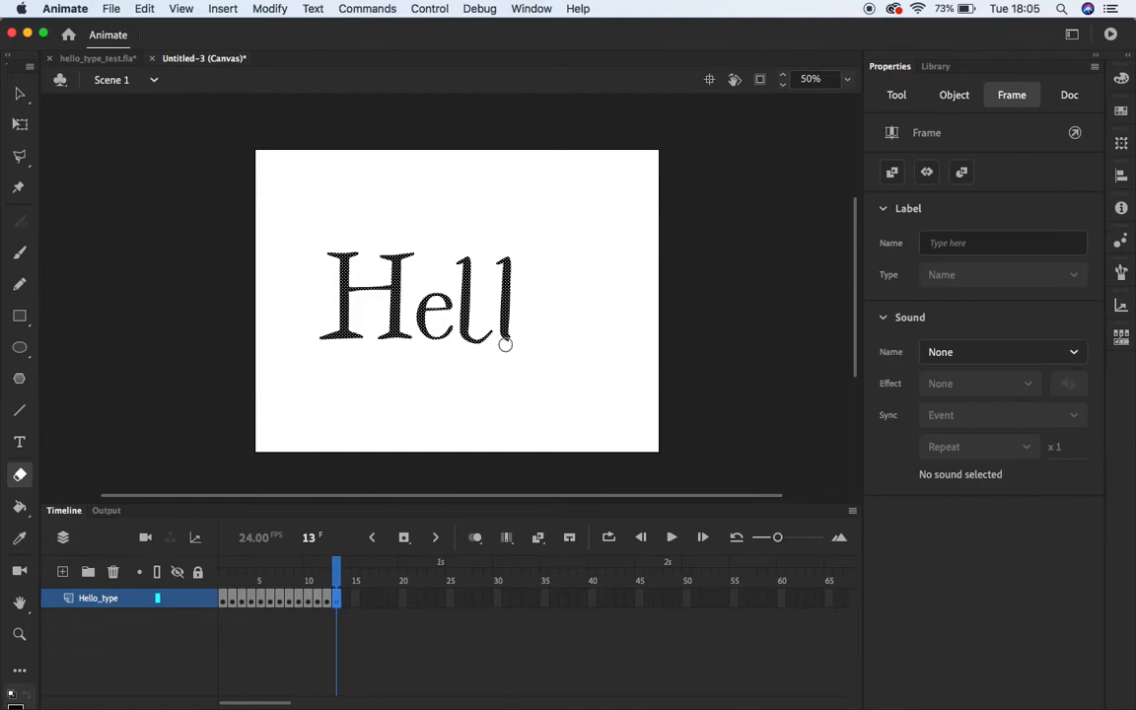
pyautogui.rightClick(507, 336)
pyautogui.press('Escape')
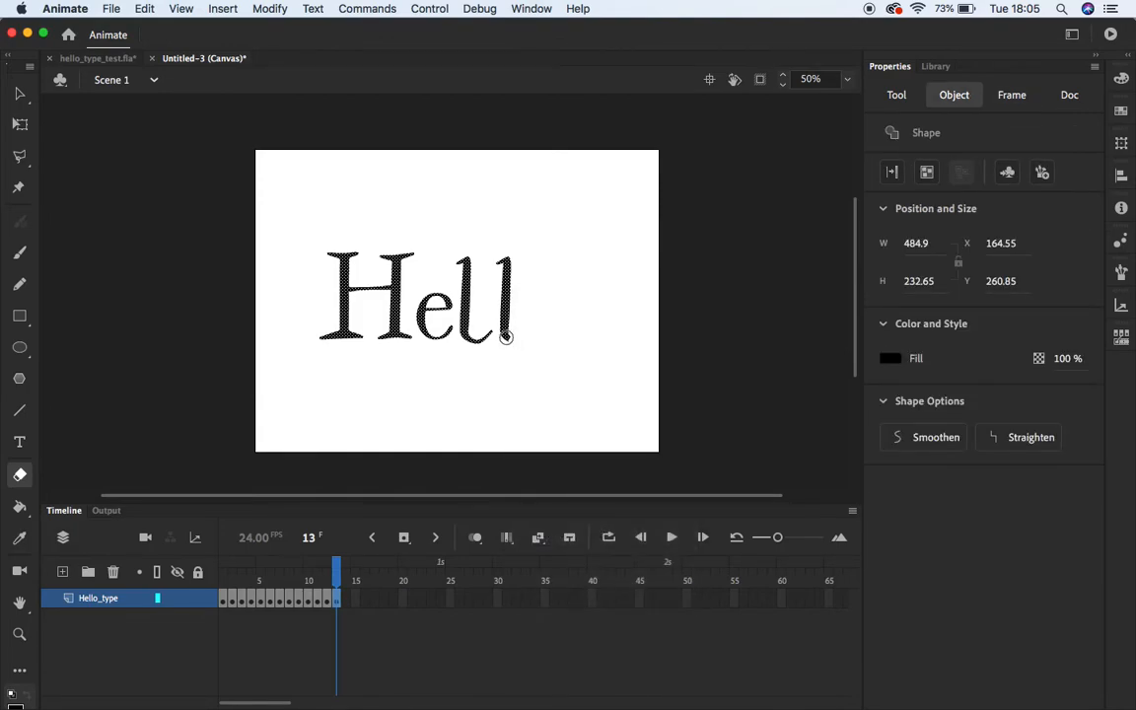
pyautogui.click(506, 337)
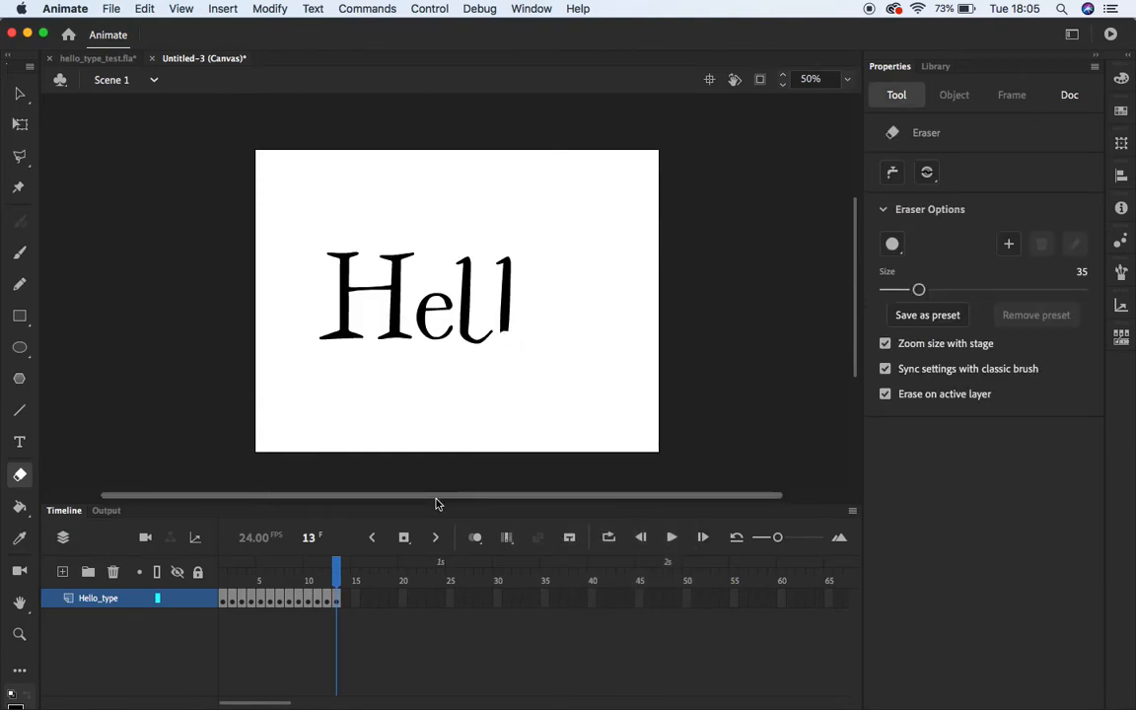
# Insert keyframes at frames 14 and 15, erasing a further piece from the lower end of the second l's stem in each
pyautogui.rightClick(347, 602)
pyautogui.click(498, 382)
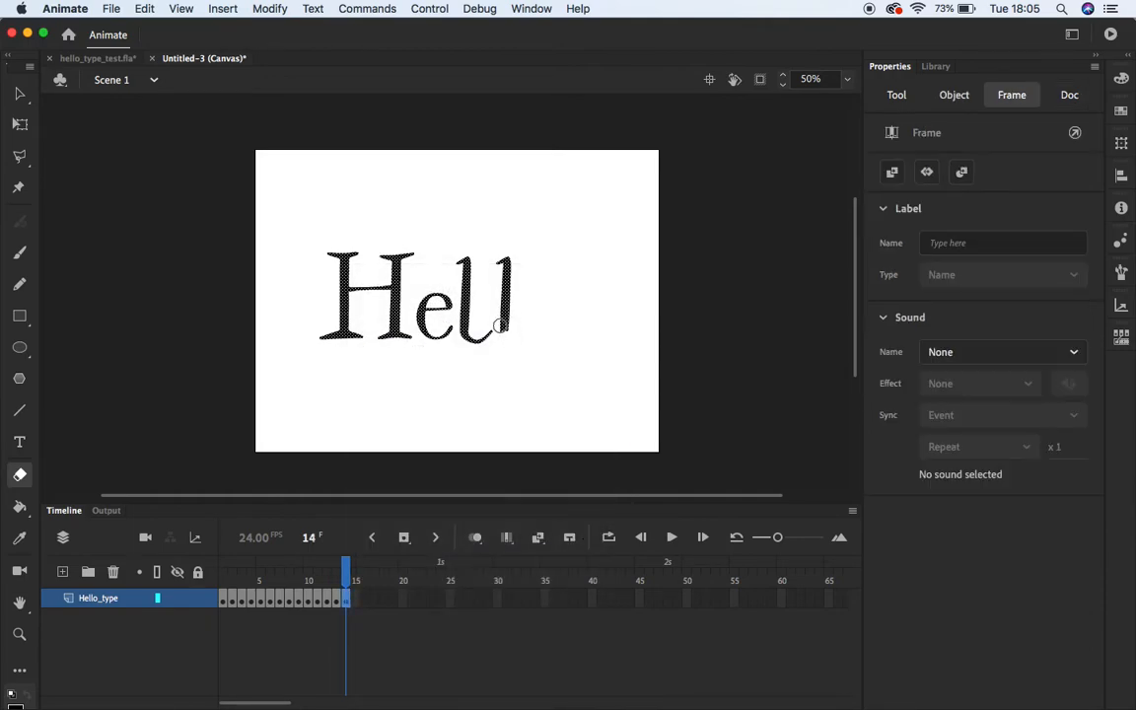
pyautogui.click(506, 329)
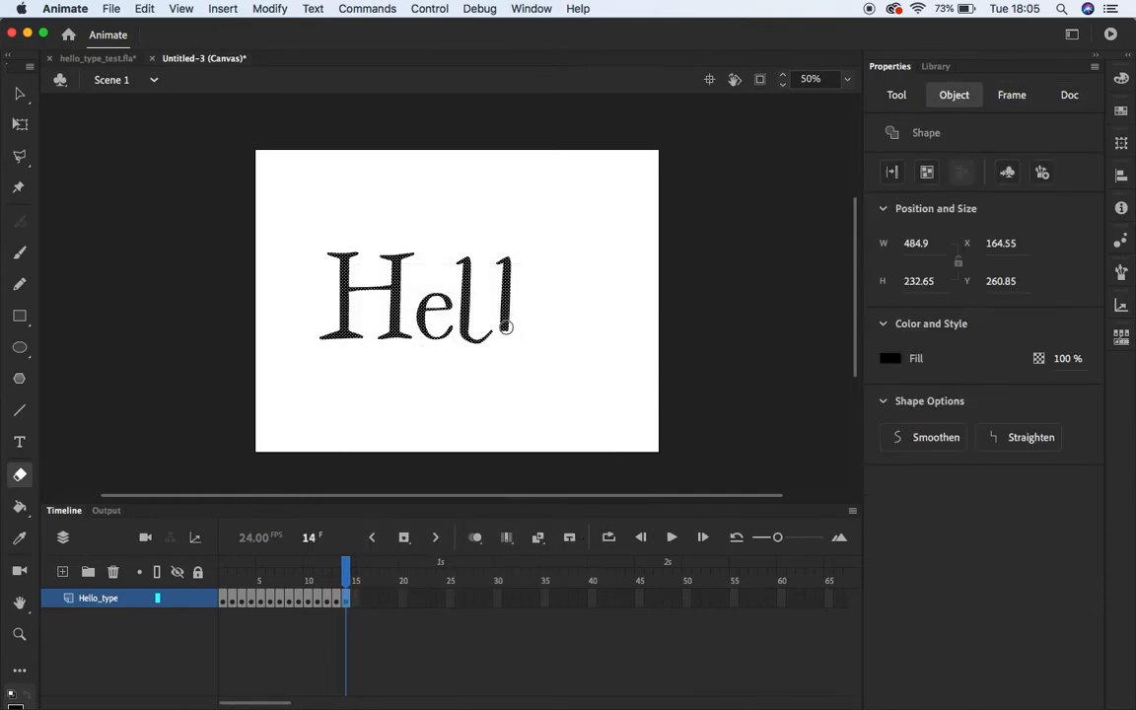
pyautogui.click(357, 601)
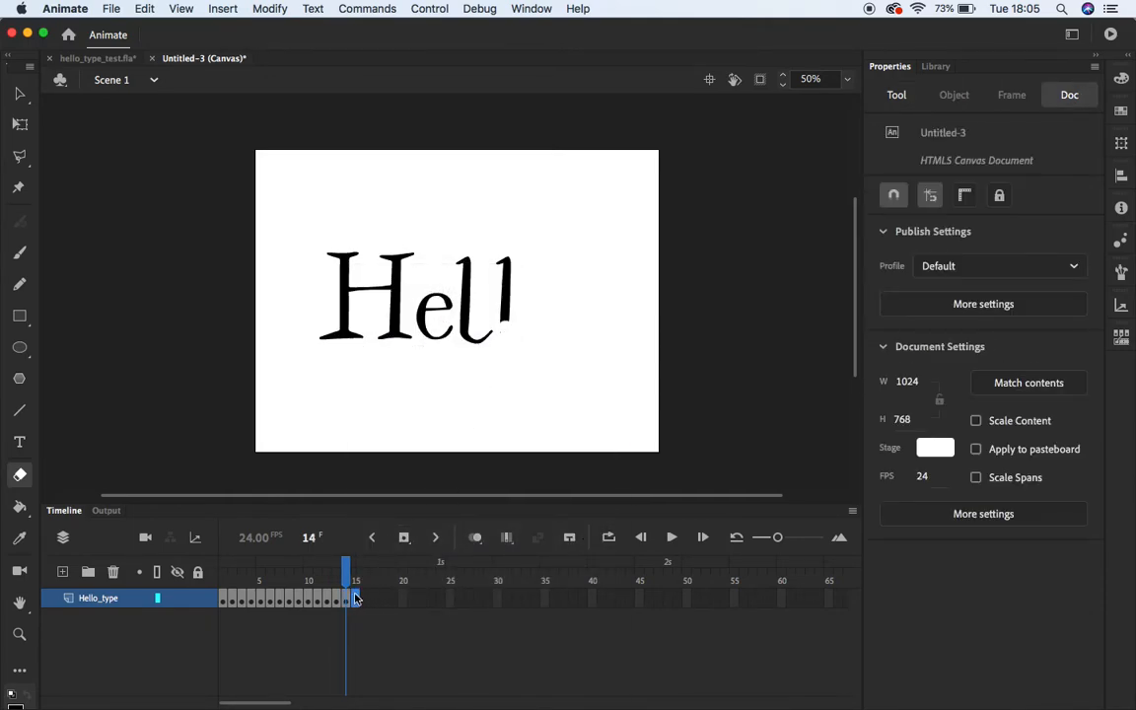
pyautogui.rightClick(357, 601)
pyautogui.click(414, 382)
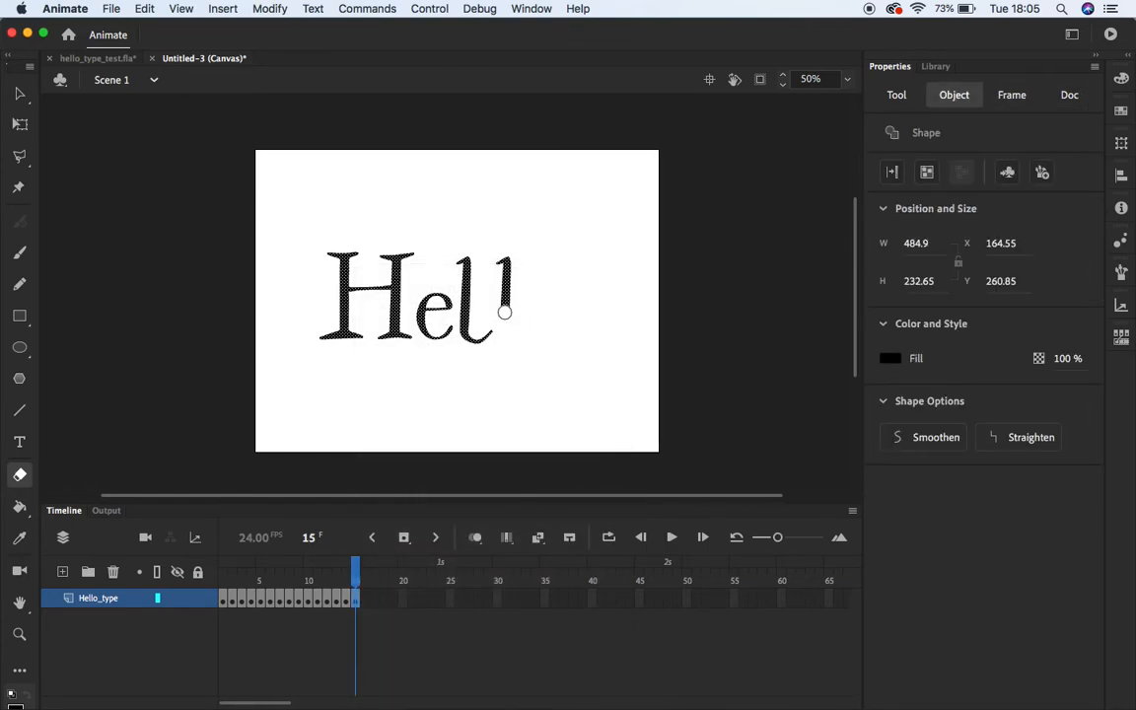
pyautogui.click(503, 316)
# Insert keyframes at frames 16 and 17, erasing the second l's middle stem in the first and its upper stem in the second
pyautogui.rightClick(365, 601)
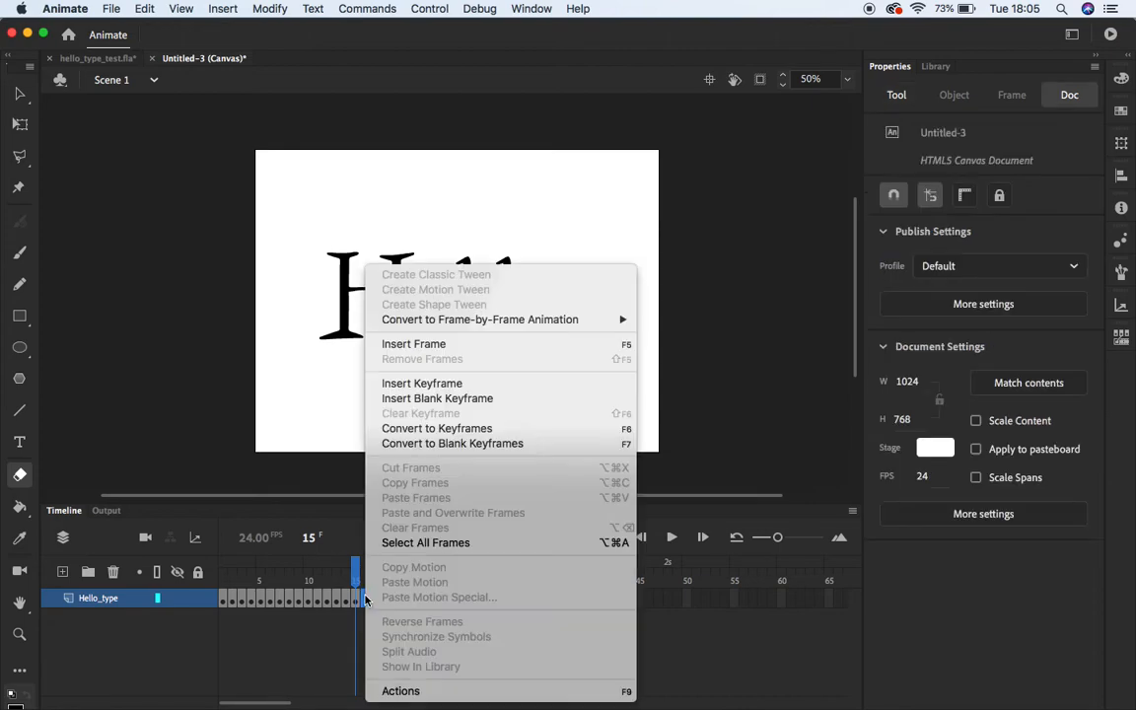
pyautogui.click(421, 382)
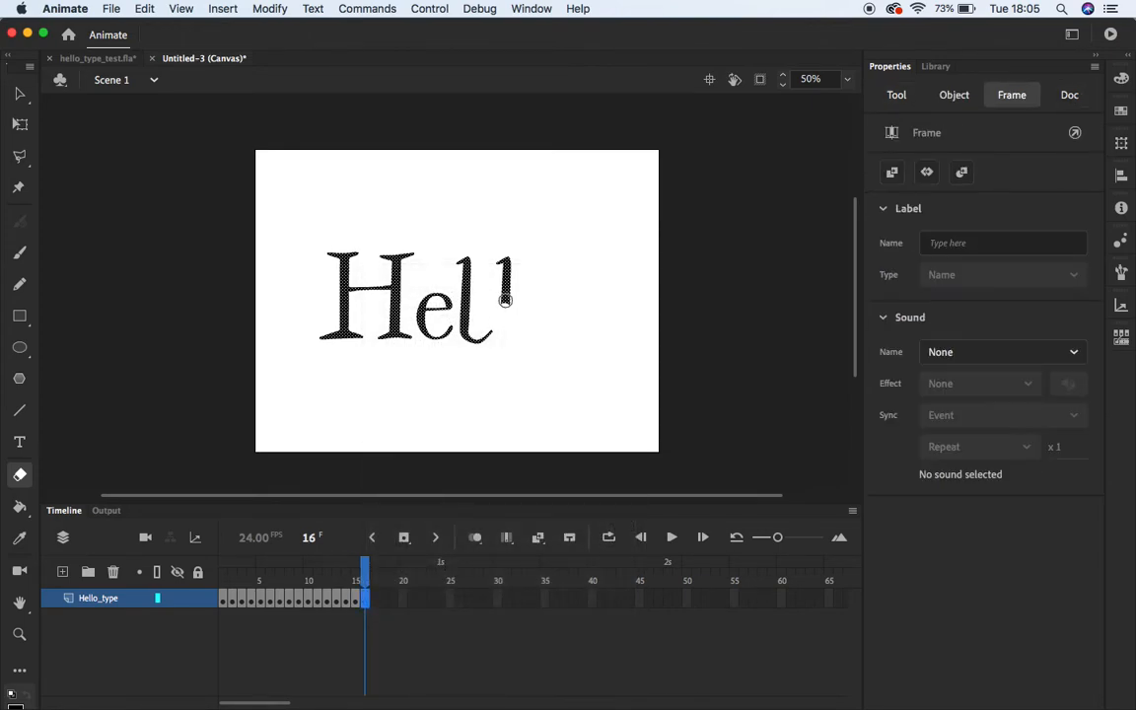
pyautogui.rightClick(506, 302)
pyautogui.press('Escape')
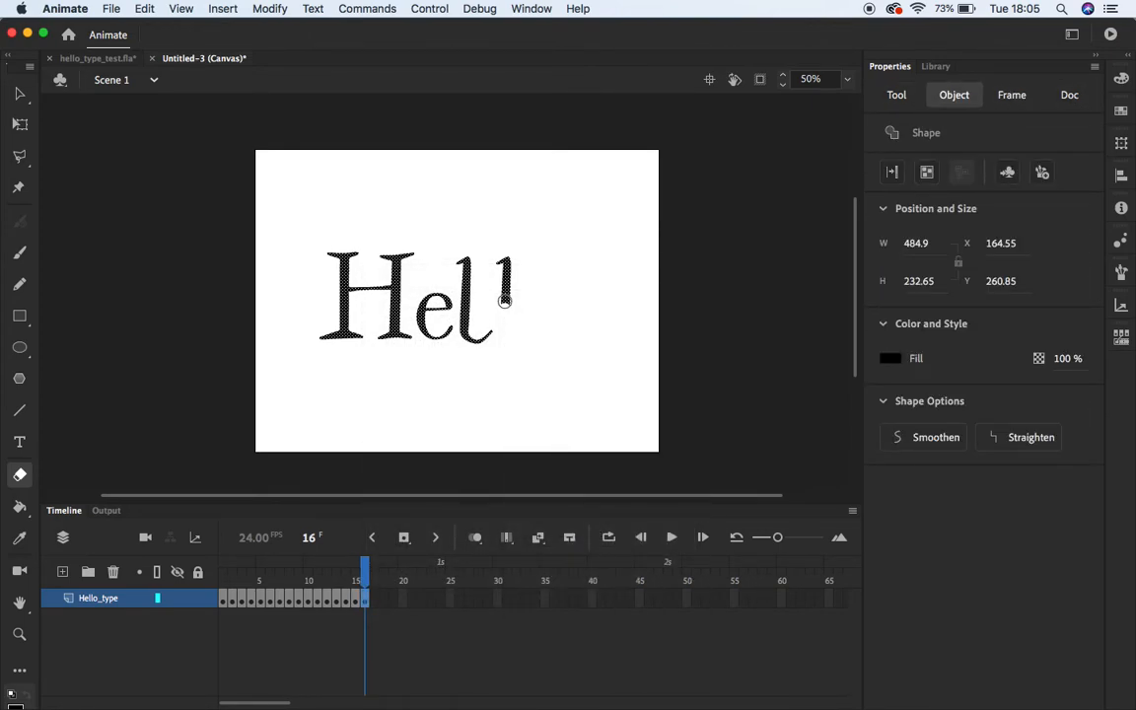
pyautogui.moveTo(504, 293); pyautogui.dragTo(505, 291)
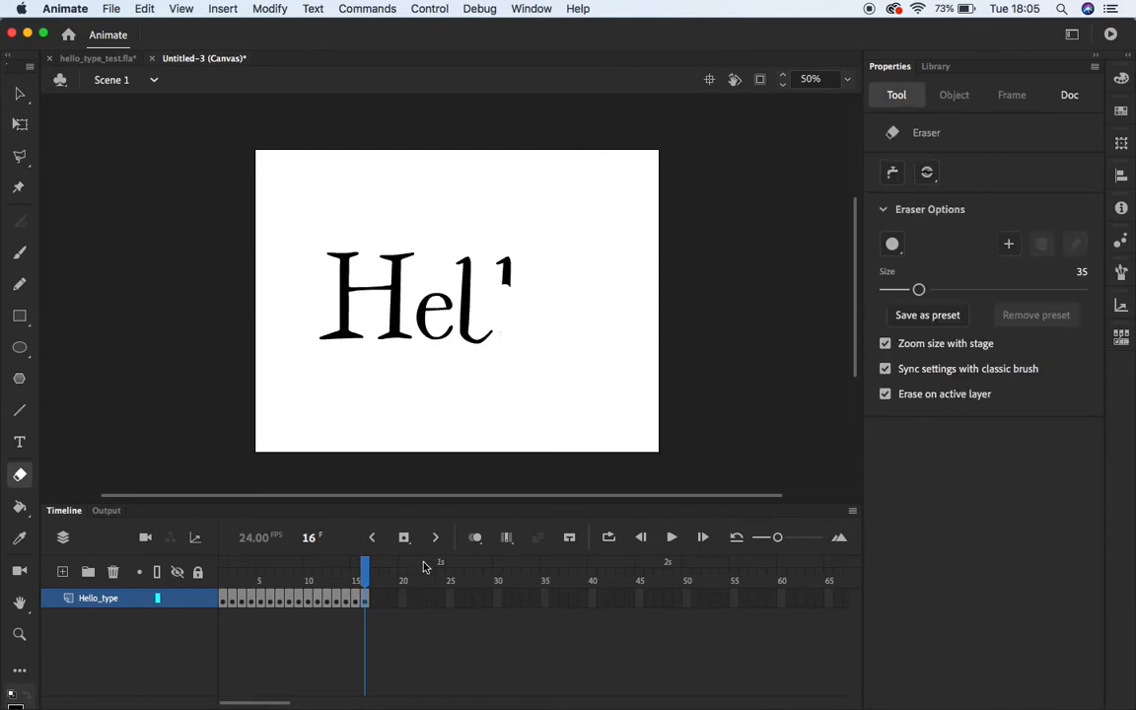
pyautogui.rightClick(376, 603)
pyautogui.click(421, 383)
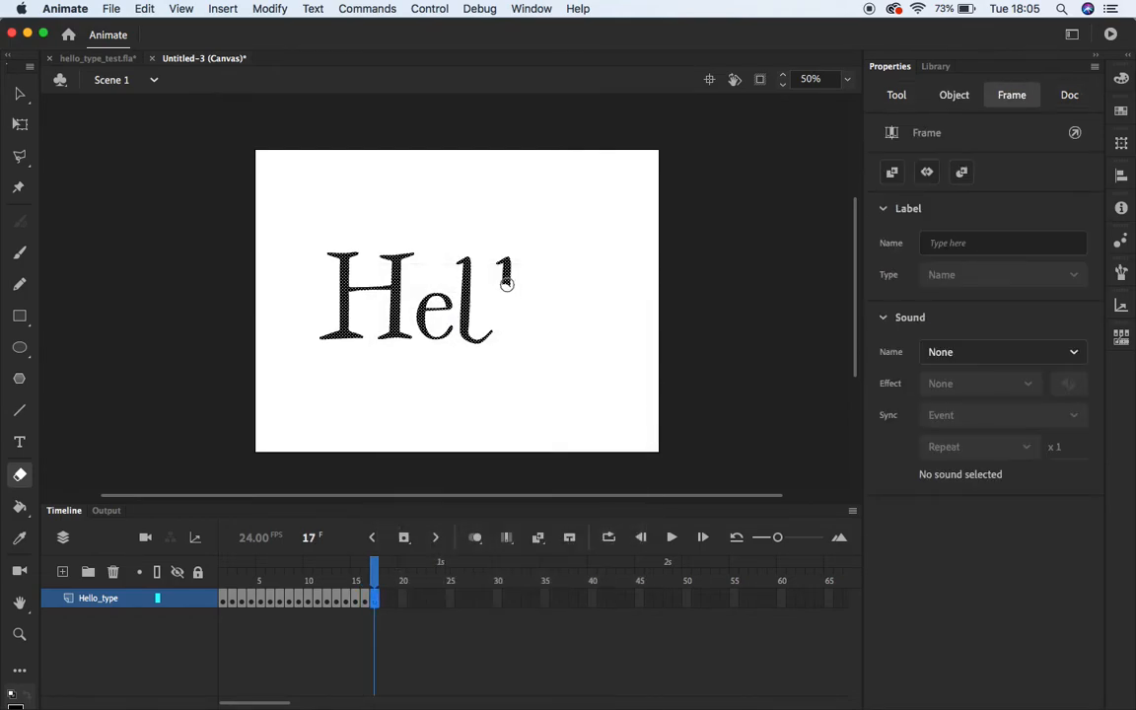
pyautogui.click(506, 282)
pyautogui.moveTo(507, 278); pyautogui.dragTo(507, 277)
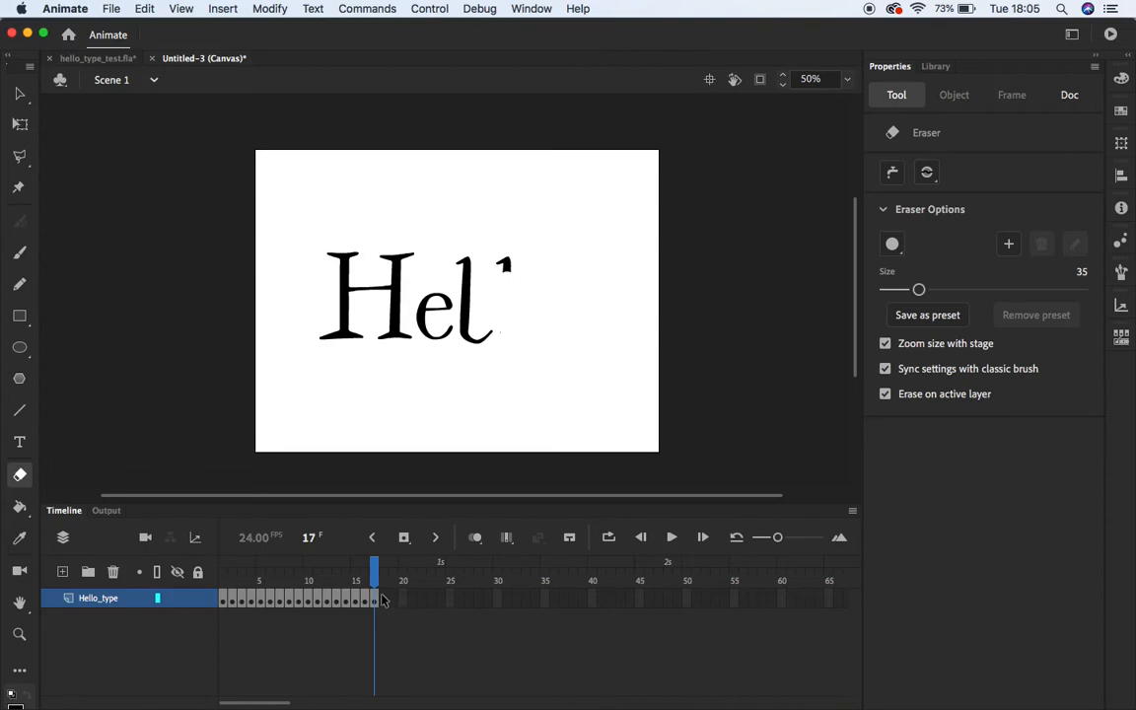
# Insert a keyframe at frame 18 and erase the remaining top of the second l
pyautogui.rightClick(383, 601)
pyautogui.click(426, 385)
pyautogui.moveTo(506, 276); pyautogui.dragTo(496, 258)
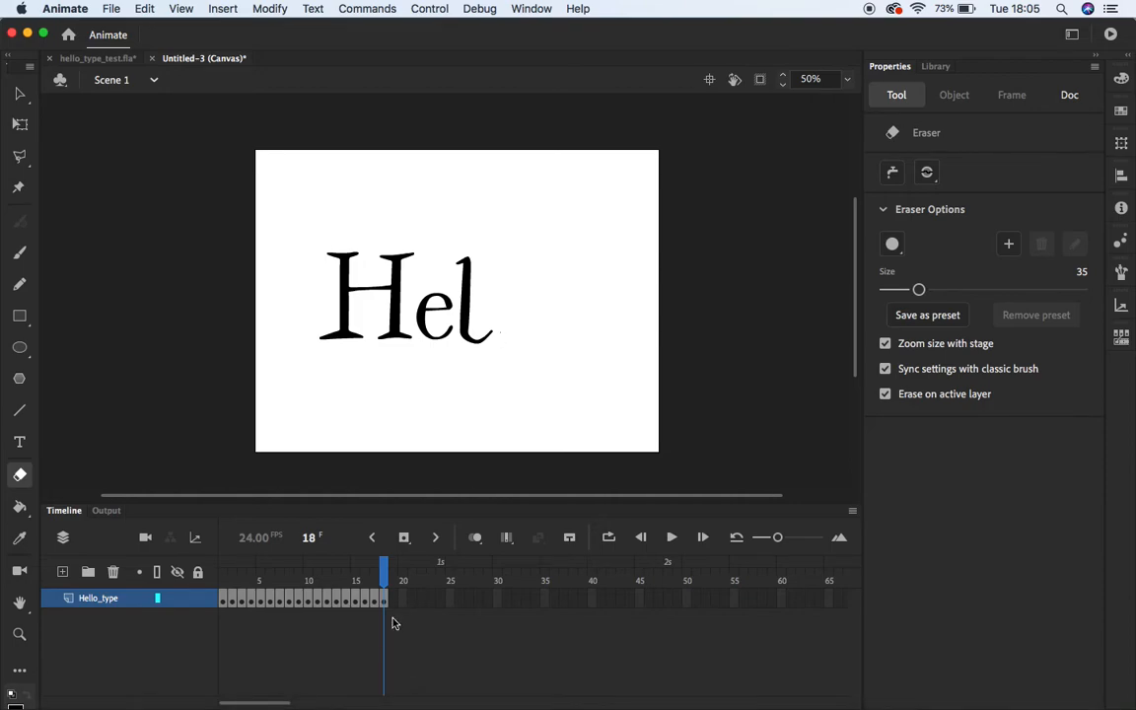
# Check the finished hello_type_test movie in QuickTime Player, and return to the animation in Animate
pyautogui.moveTo(760, 690)
pyautogui.click(964, 690)
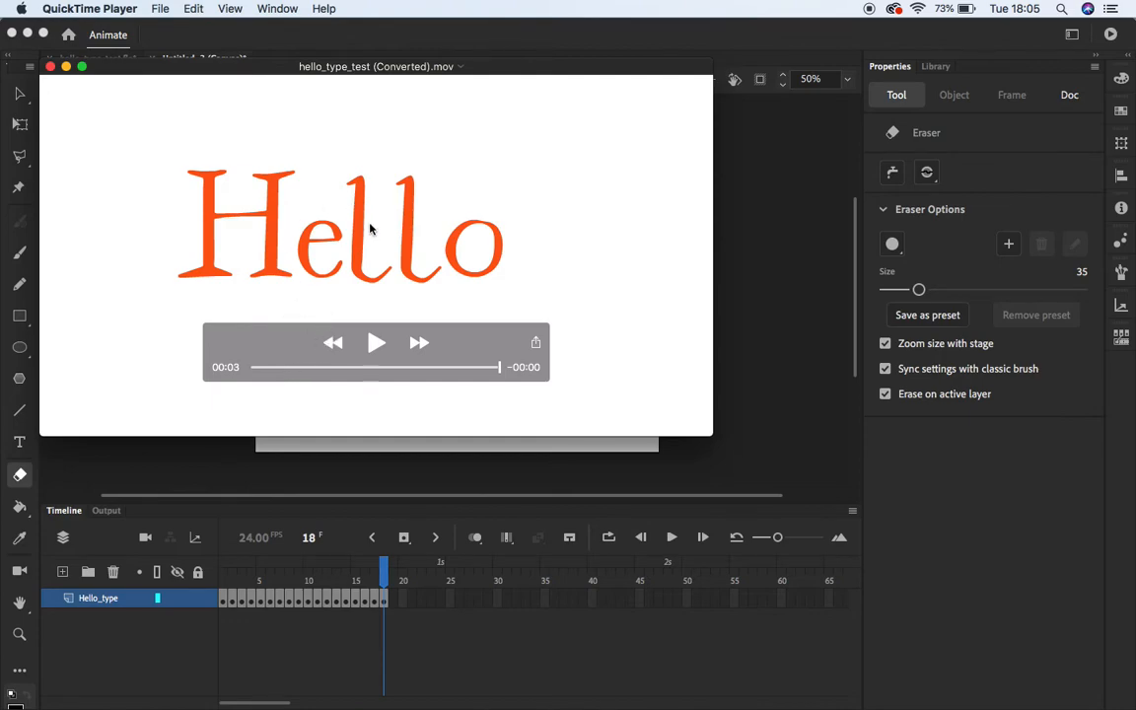
pyautogui.click(504, 472)
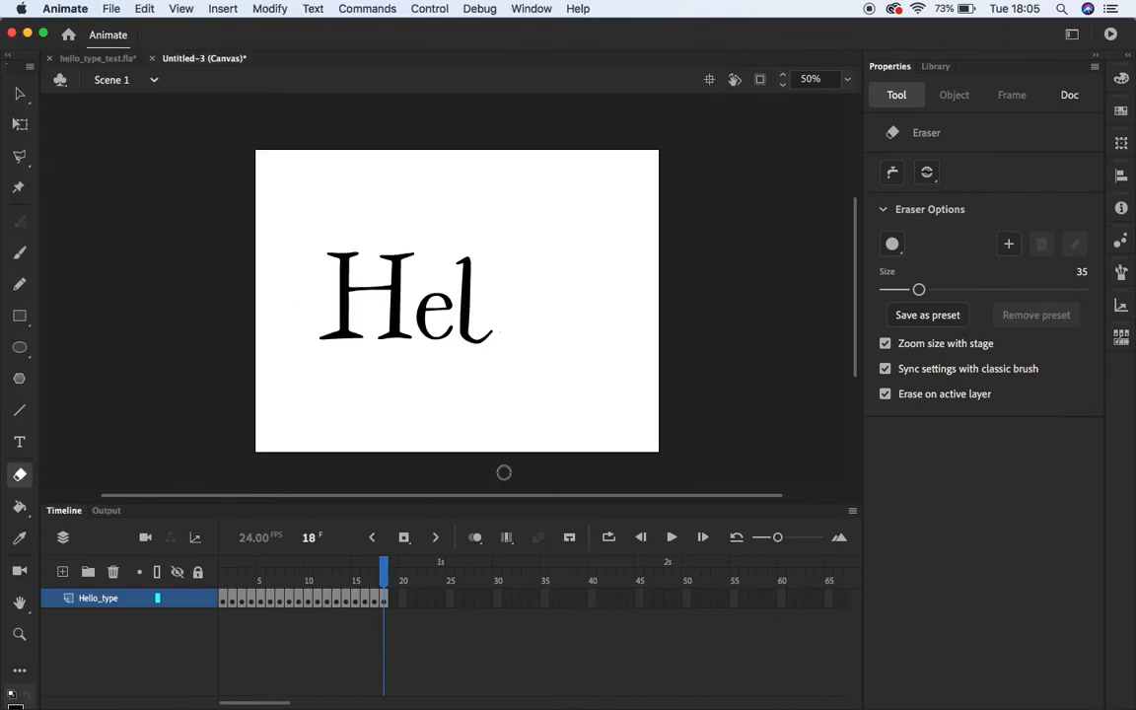
# Insert keyframes at frames 19 and 20, erasing the first l's tail in the first and its lower stem in the second
pyautogui.rightClick(392, 598)
pyautogui.click(444, 384)
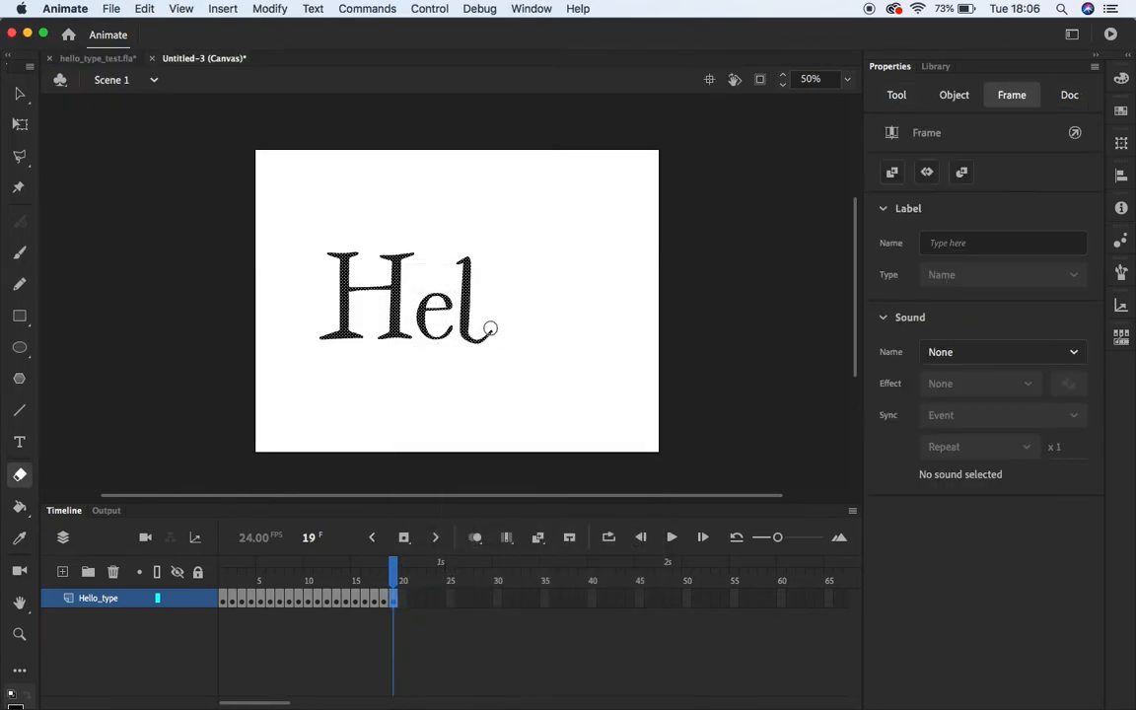
pyautogui.moveTo(489, 330); pyautogui.dragTo(472, 339)
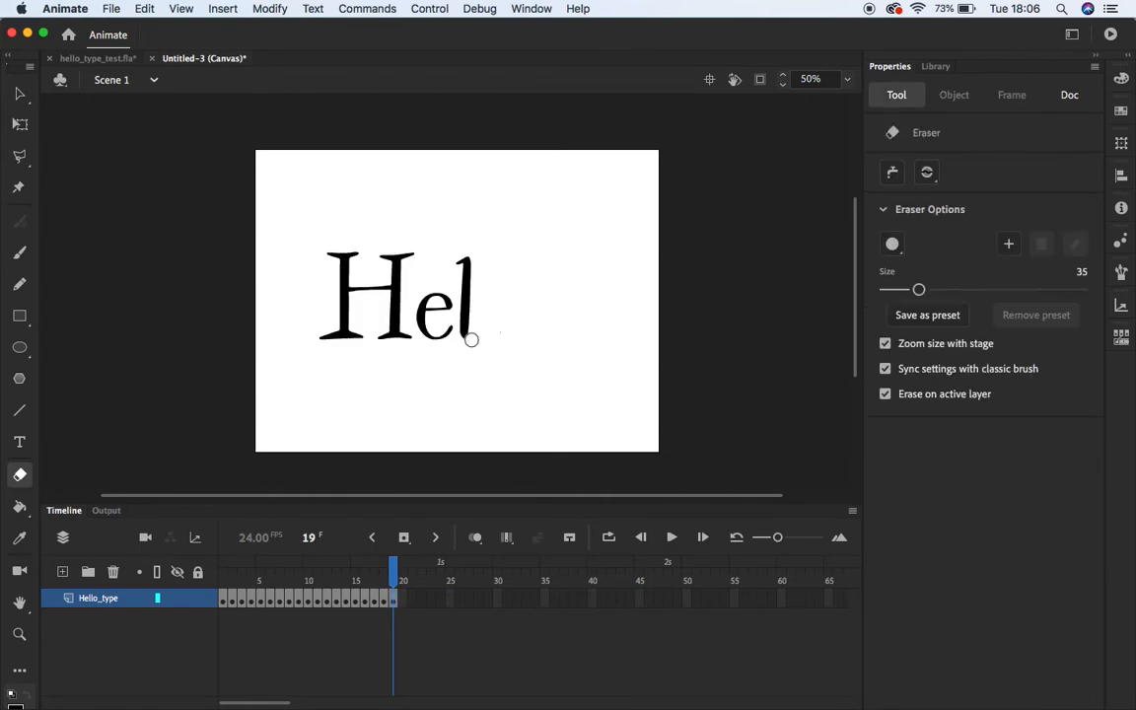
pyautogui.rightClick(401, 598)
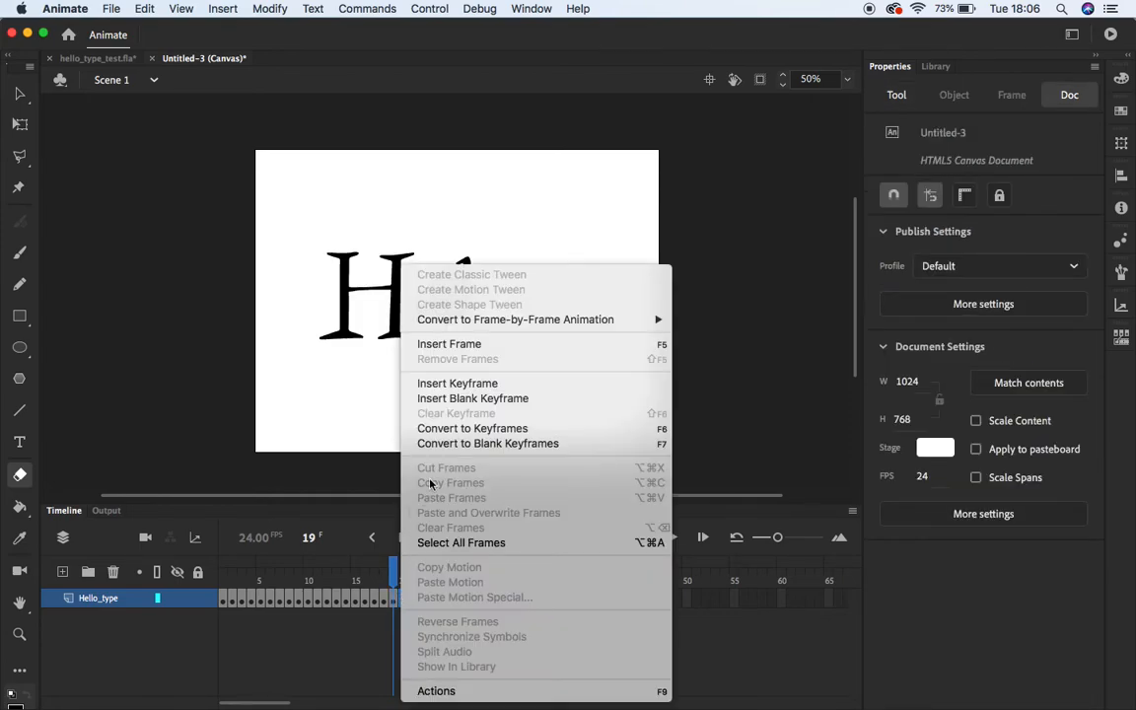
pyautogui.click(414, 384)
pyautogui.moveTo(471, 342); pyautogui.dragTo(465, 288)
# Insert a keyframe at frame 21 and erase the middle of the first l's stem, leaving only its top
pyautogui.rightClick(412, 597)
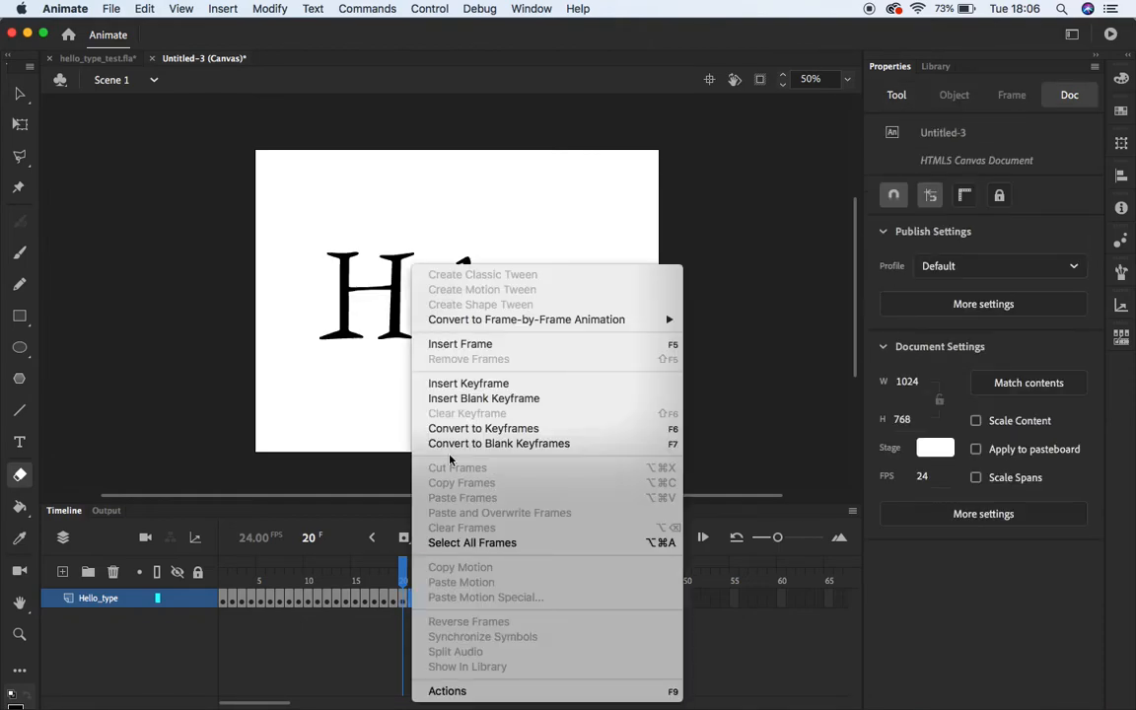
pyautogui.click(434, 383)
pyautogui.rightClick(464, 309)
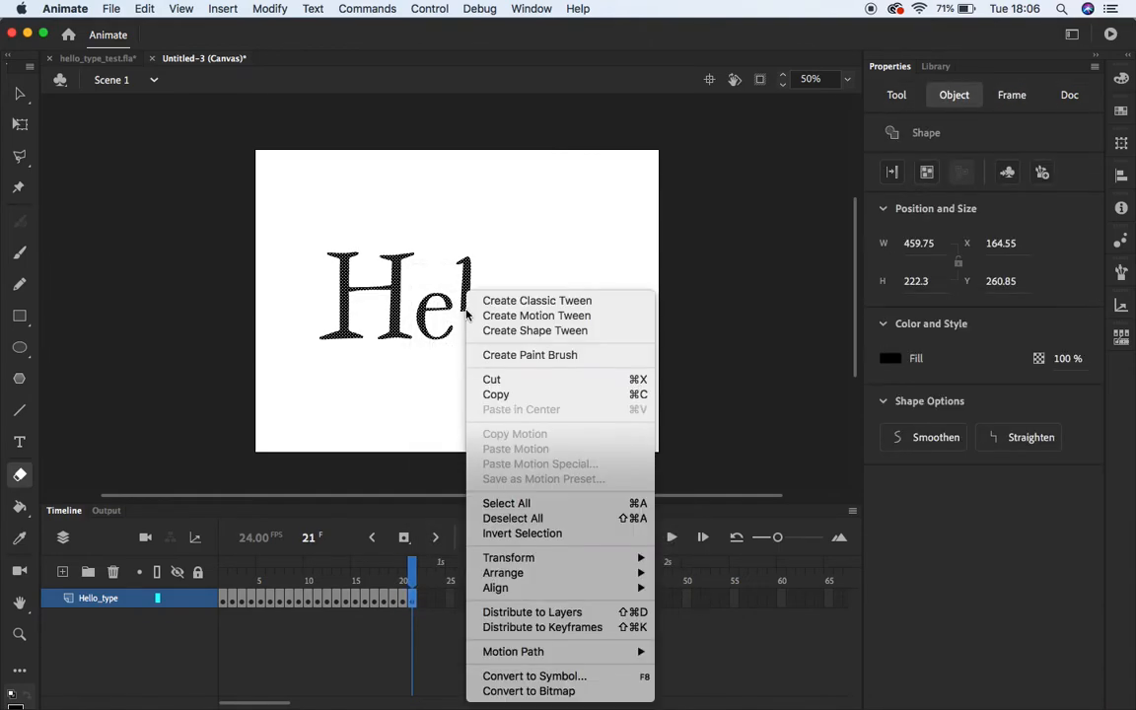
pyautogui.click(464, 310)
pyautogui.moveTo(460, 309); pyautogui.dragTo(465, 286)
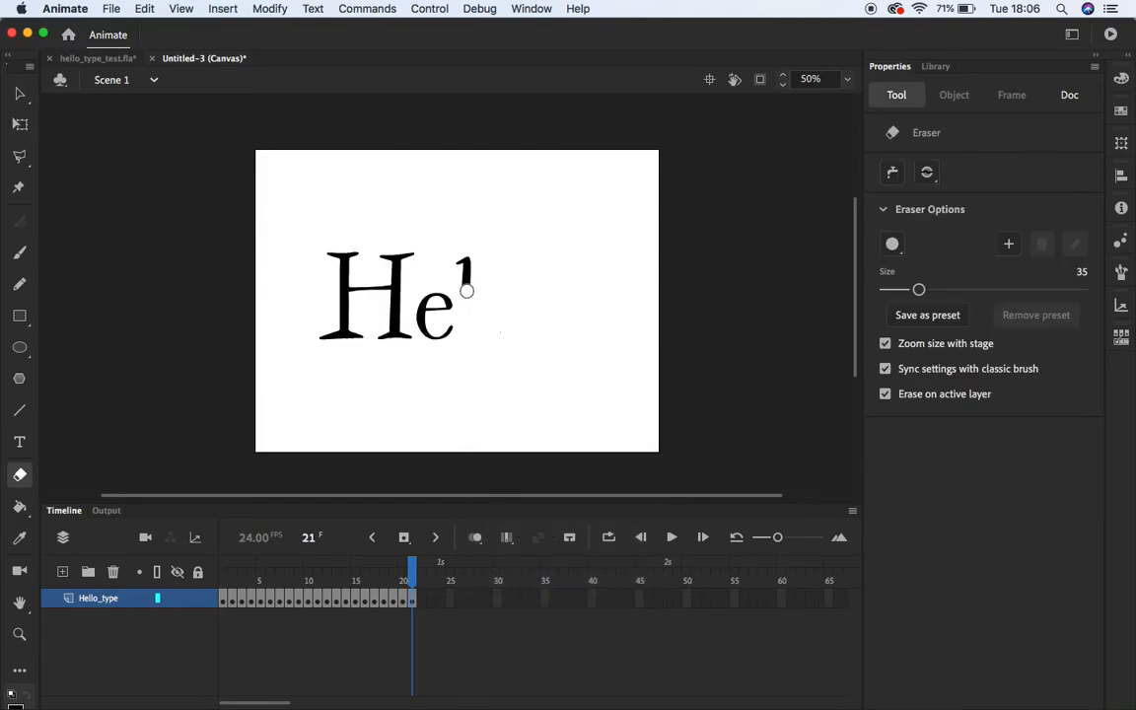
# Insert keyframes at frames 22 and 23, erasing the lower part of the first l's remaining stem, then its tip
pyautogui.rightClick(418, 605)
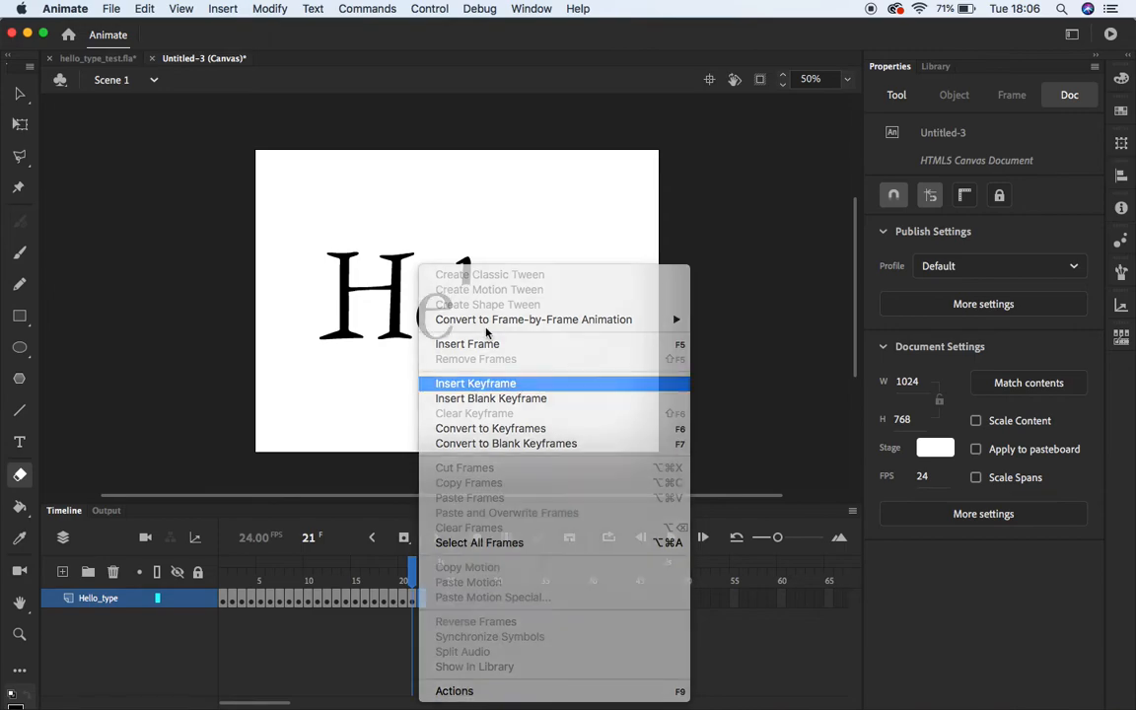
pyautogui.click(483, 343)
pyautogui.click(465, 282)
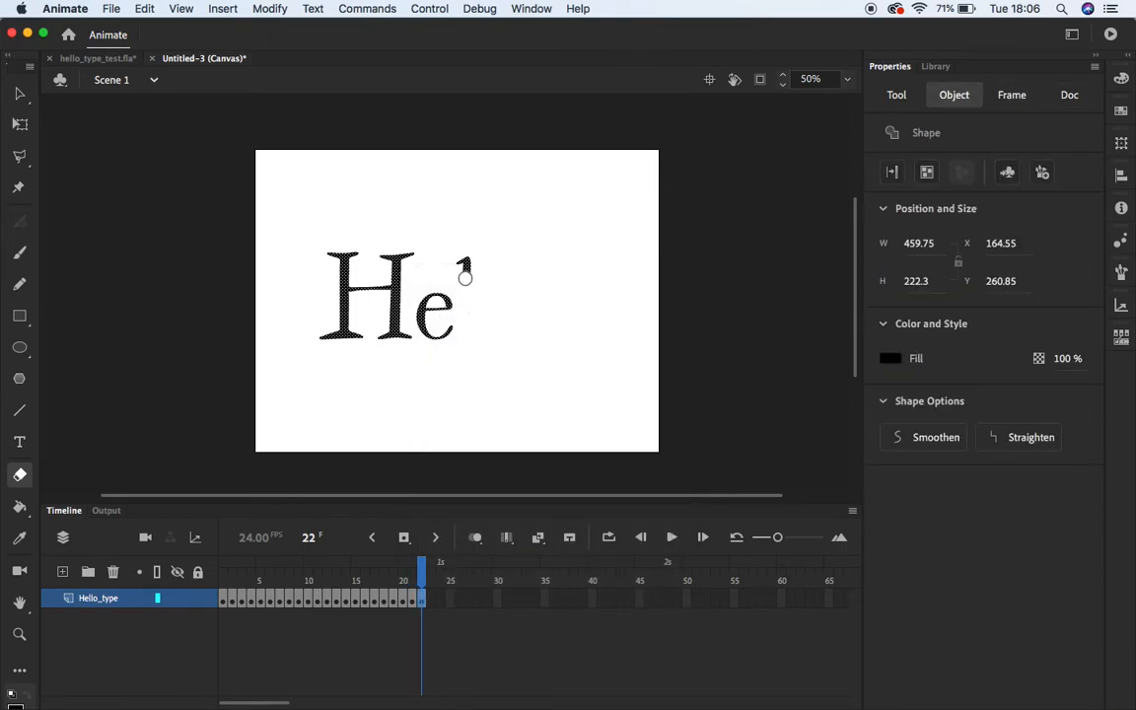
pyautogui.click(424, 639)
pyautogui.rightClick(429, 608)
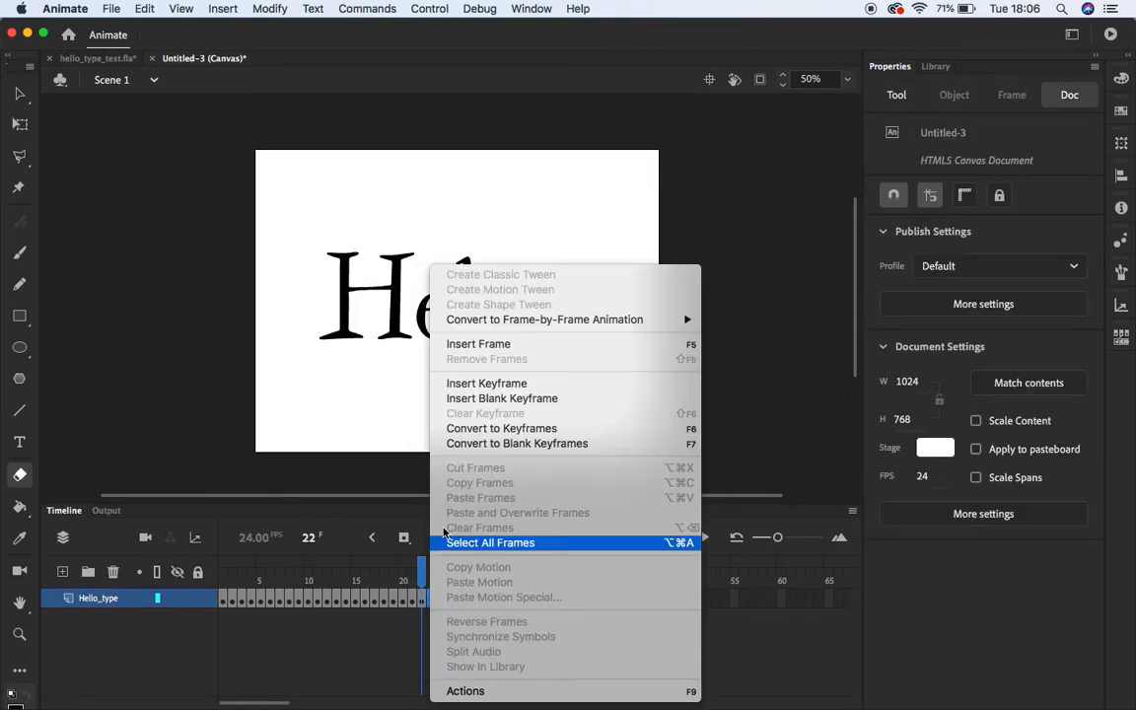
pyautogui.click(480, 388)
pyautogui.moveTo(470, 268); pyautogui.dragTo(457, 263)
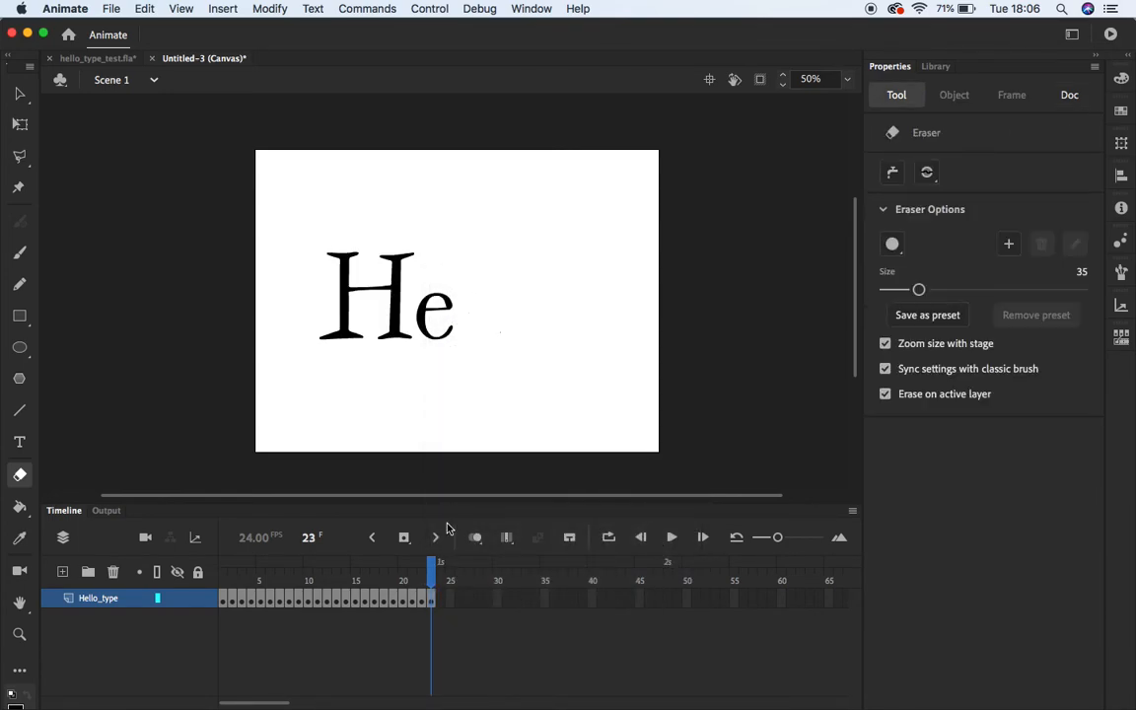
# Insert keyframes at frames 24 and 25, erasing the end of the e's tail, then more of its bottom curve
pyautogui.click(440, 599)
pyautogui.rightClick(441, 599)
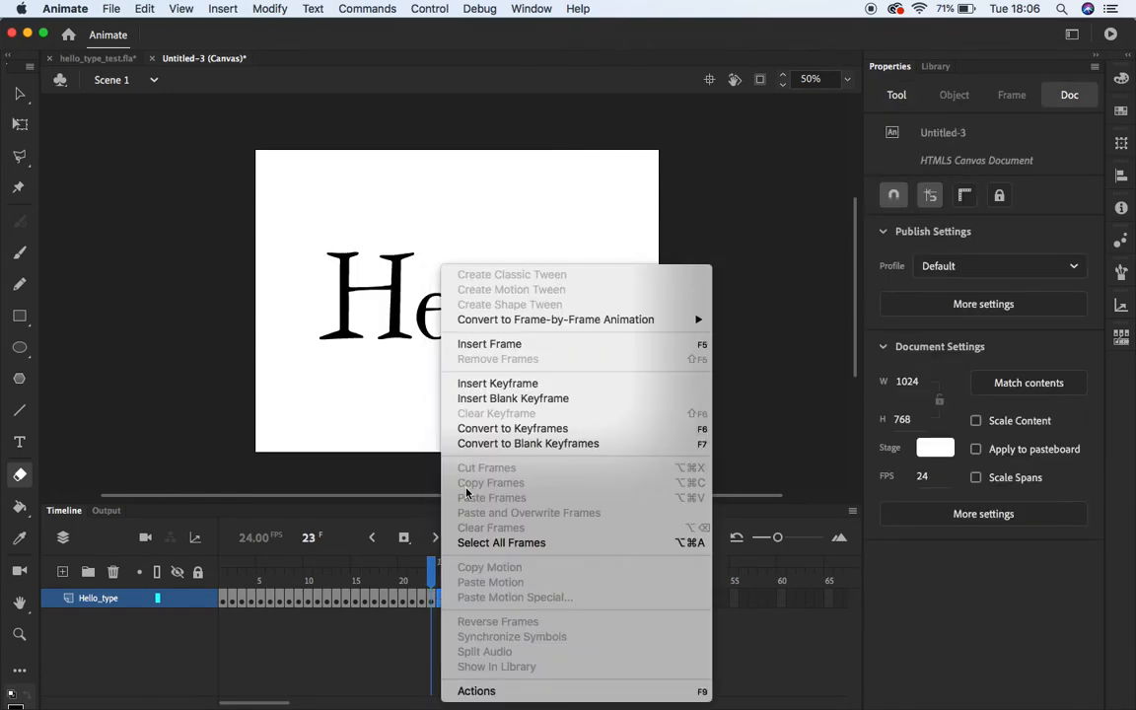
pyautogui.click(486, 387)
pyautogui.click(451, 327)
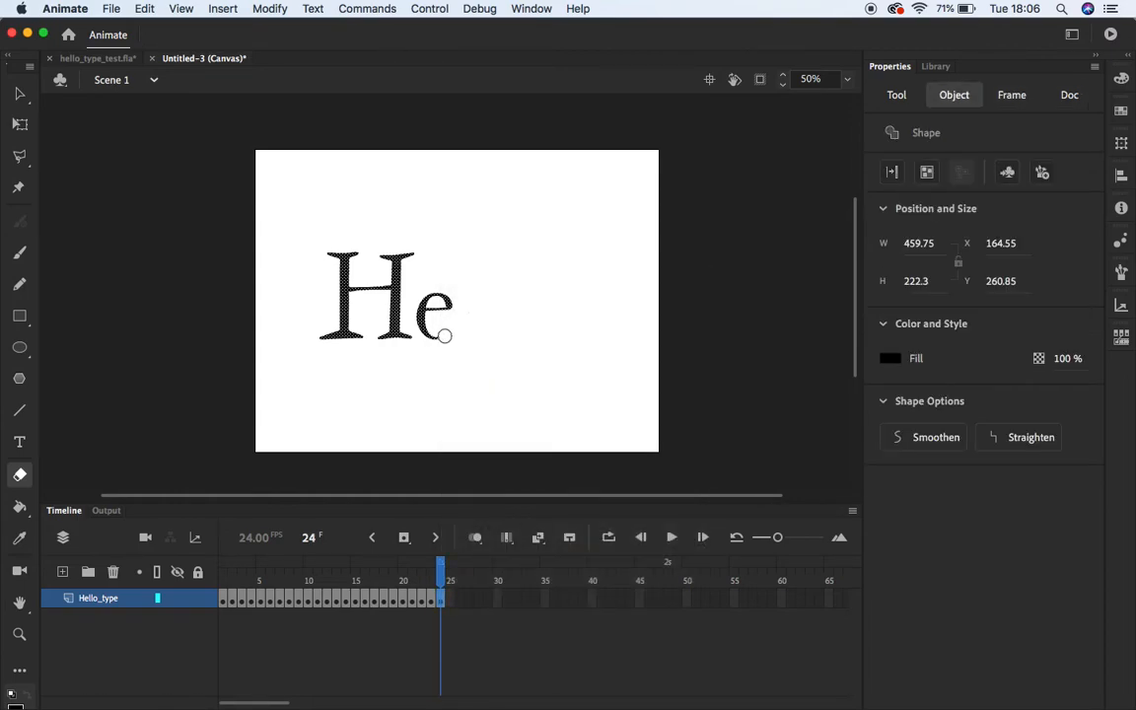
pyautogui.rightClick(451, 600)
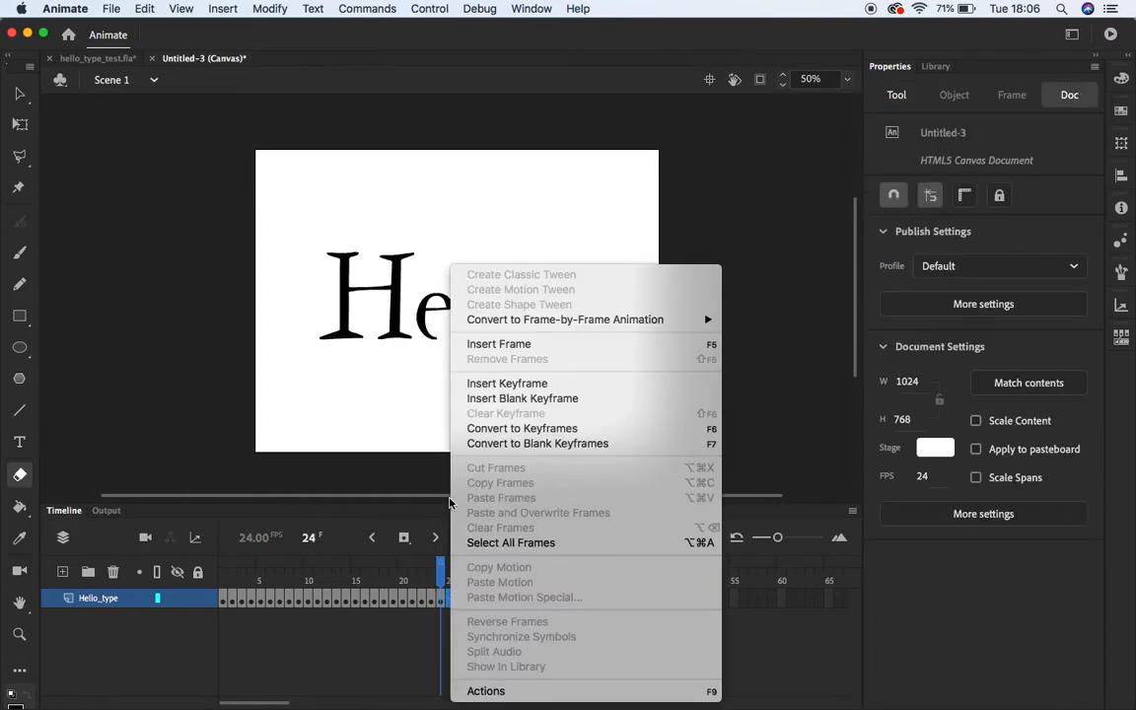
pyautogui.click(505, 384)
pyautogui.click(430, 335)
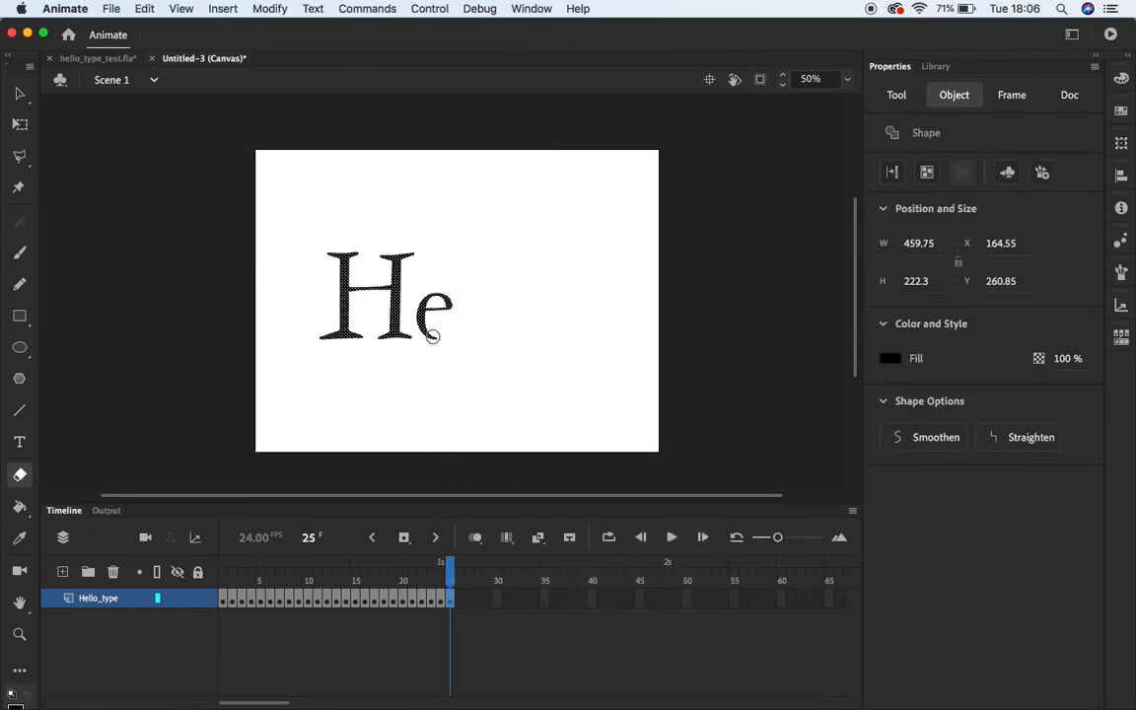
# Insert keyframes at frames 26 and 27, erasing the e's lower-left curve in the first and its left side in the second
pyautogui.rightClick(459, 602)
pyautogui.click(515, 383)
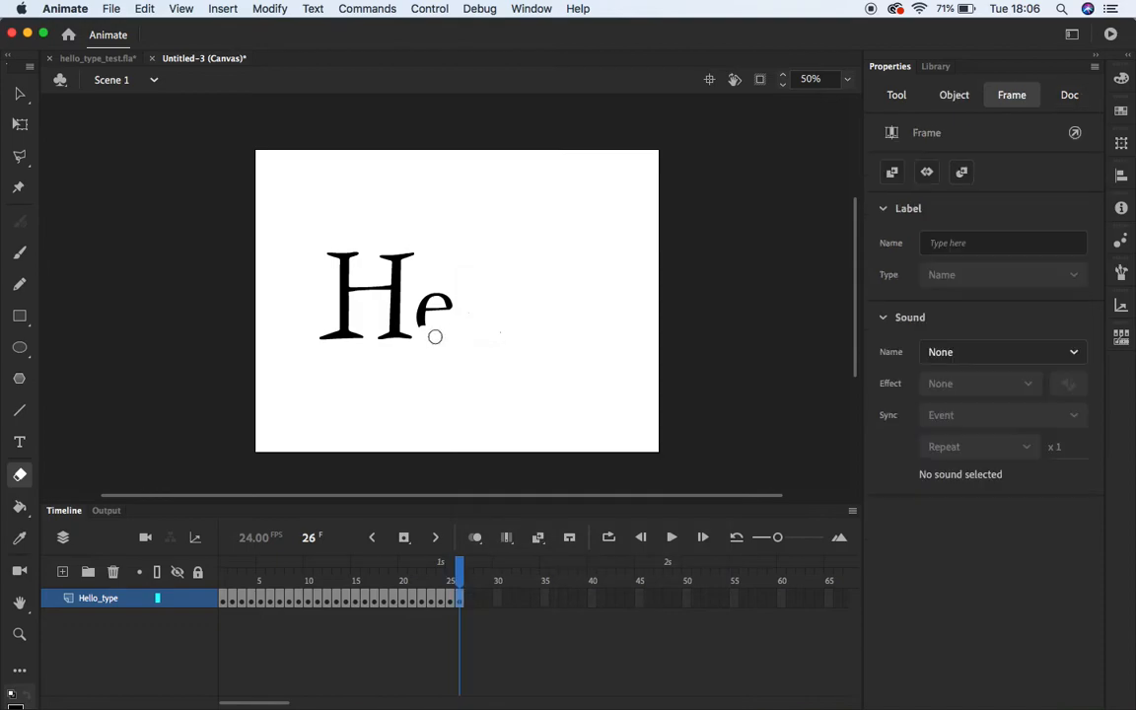
pyautogui.click(420, 326)
pyautogui.moveTo(420, 326); pyautogui.dragTo(425, 321)
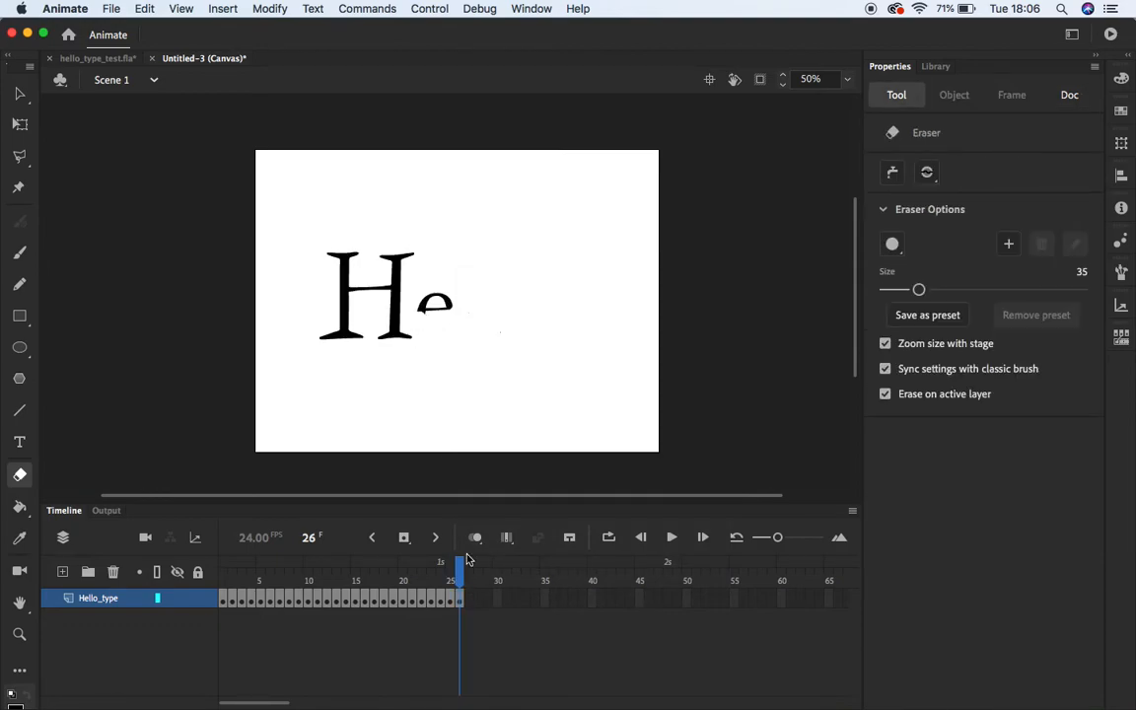
pyautogui.rightClick(466, 599)
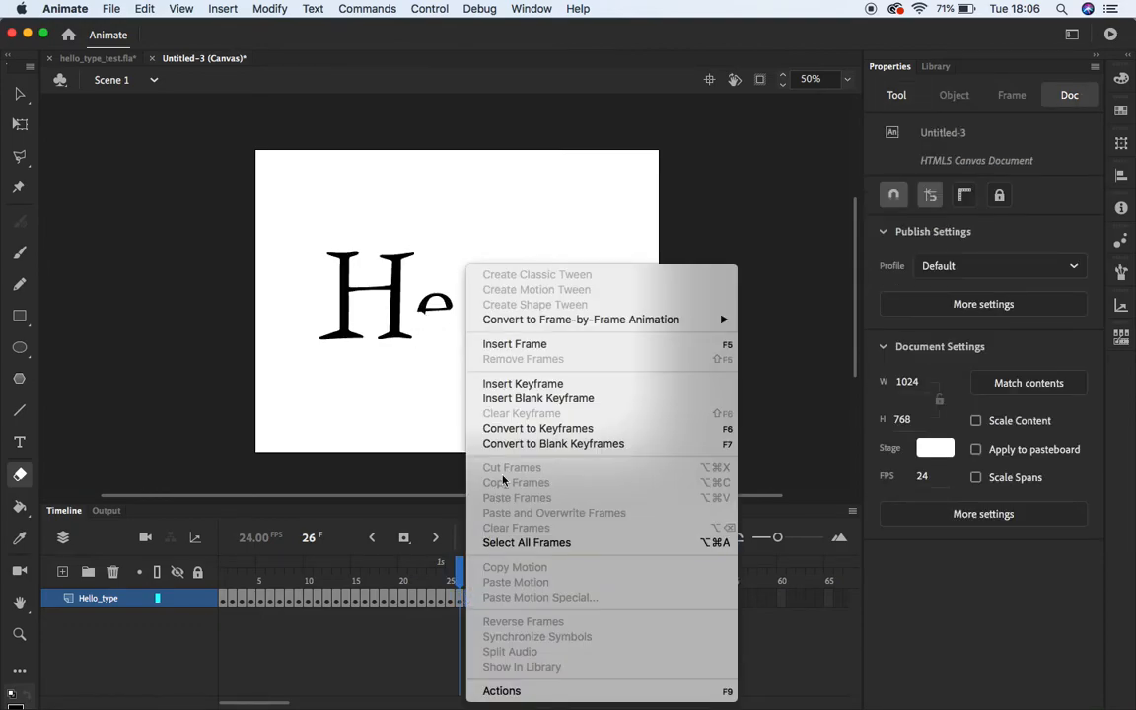
pyautogui.click(517, 384)
pyautogui.moveTo(420, 310); pyautogui.dragTo(432, 298)
# Insert keyframes at frames 28 and 29, erasing the e's remaining upper bowl in the first and its crossbar in the second
pyautogui.rightClick(477, 604)
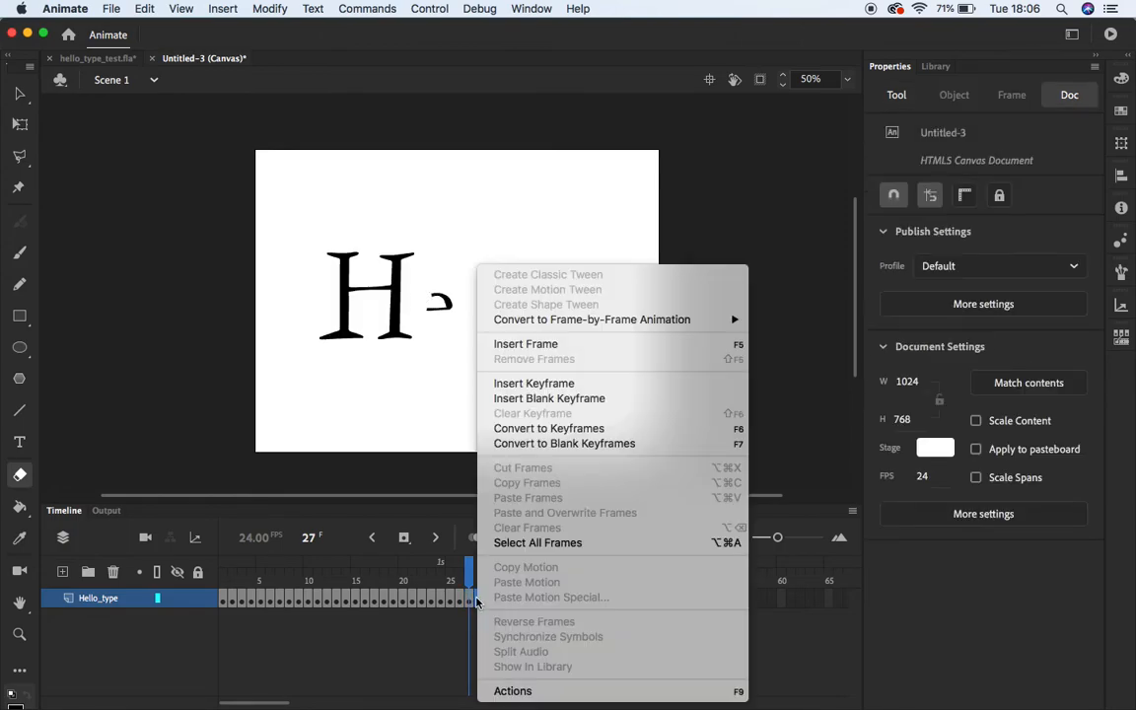
pyautogui.click(531, 391)
pyautogui.moveTo(444, 291); pyautogui.dragTo(449, 302)
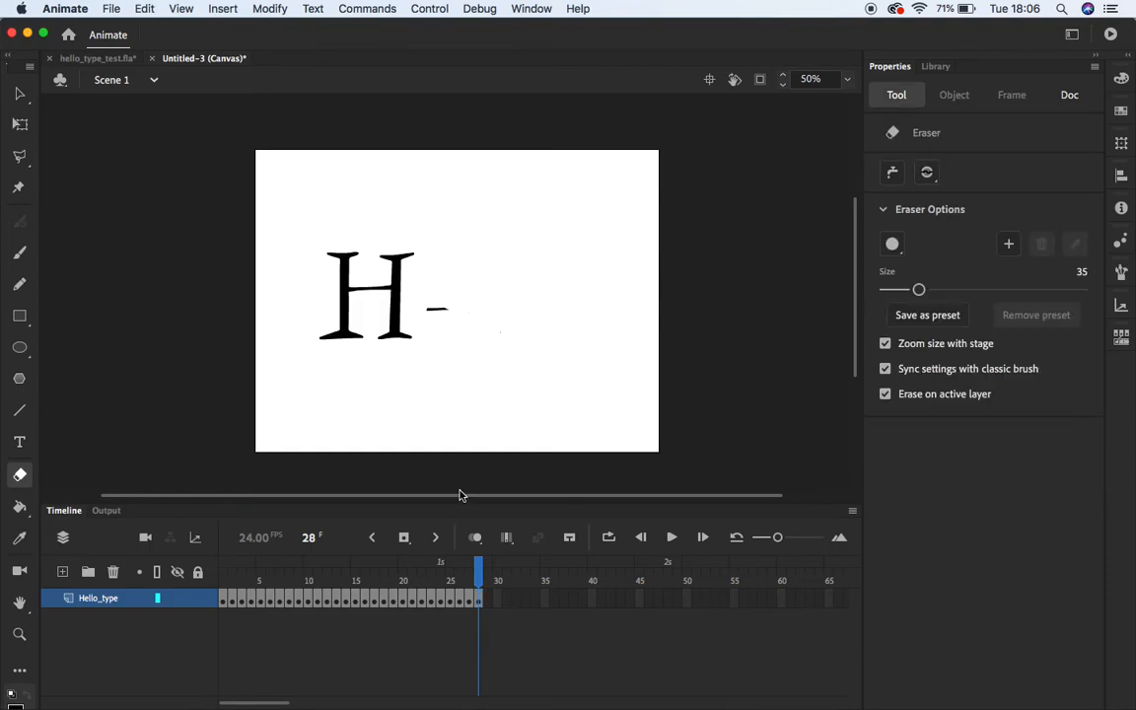
pyautogui.rightClick(484, 603)
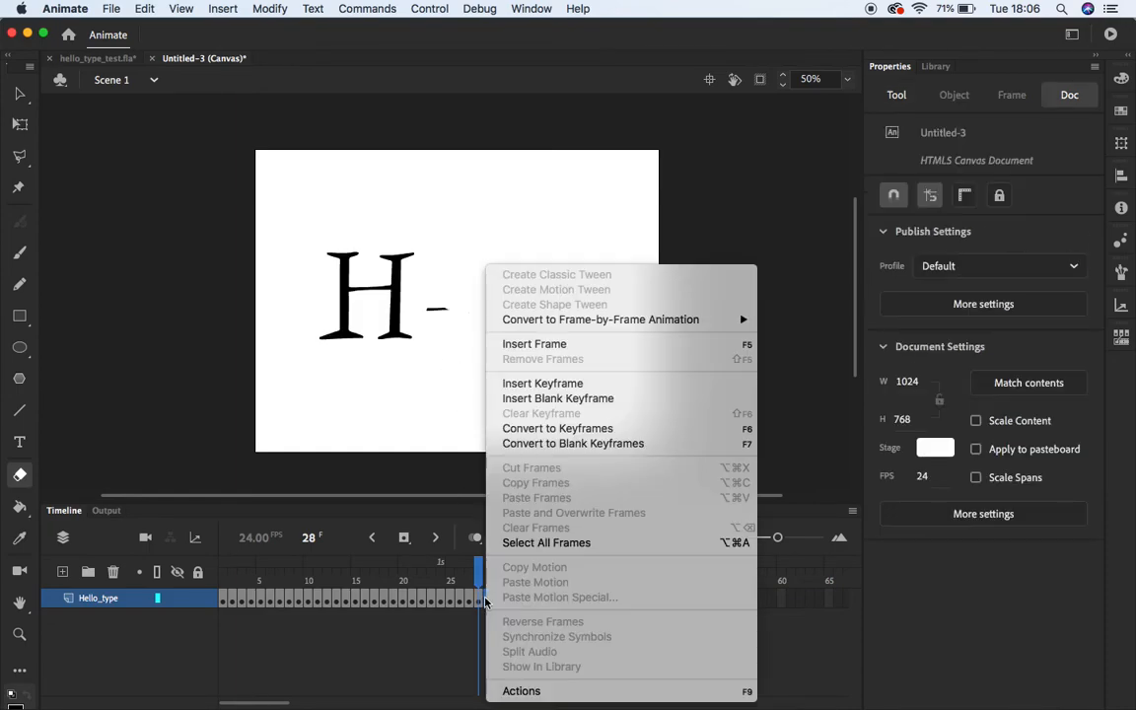
pyautogui.click(540, 383)
pyautogui.moveTo(443, 308); pyautogui.dragTo(439, 325)
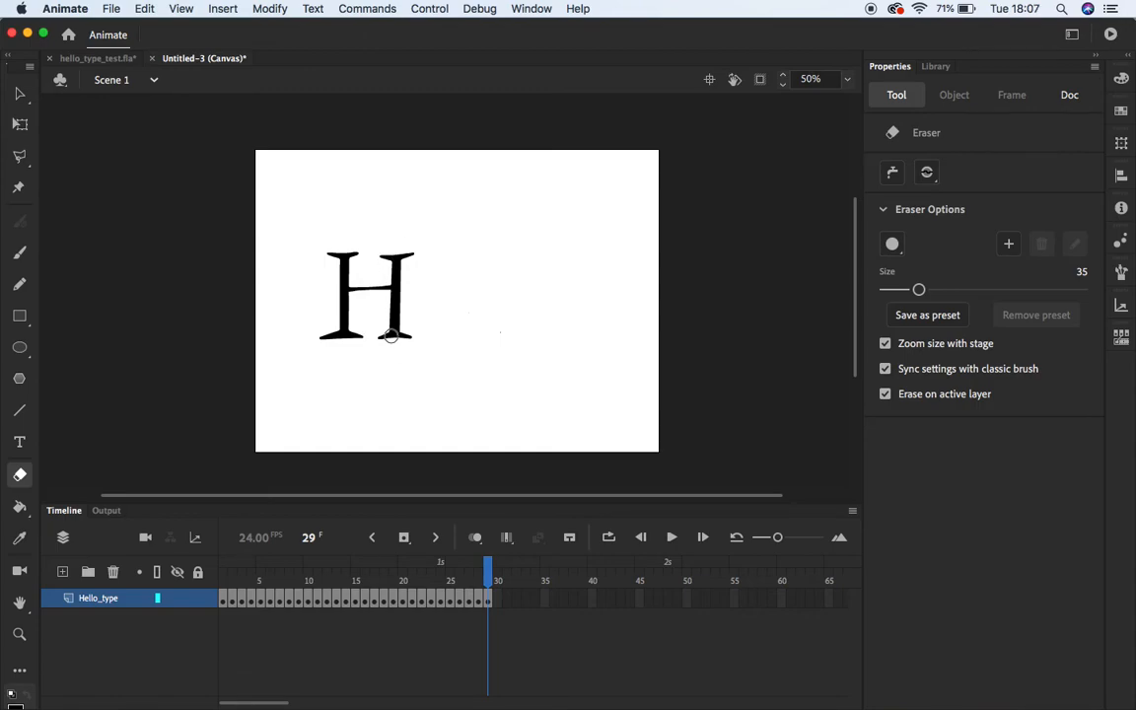
# Insert keyframes at frames 30 and 31, erasing the right end of the H's right foot serif, then the rest of it
pyautogui.rightClick(498, 598)
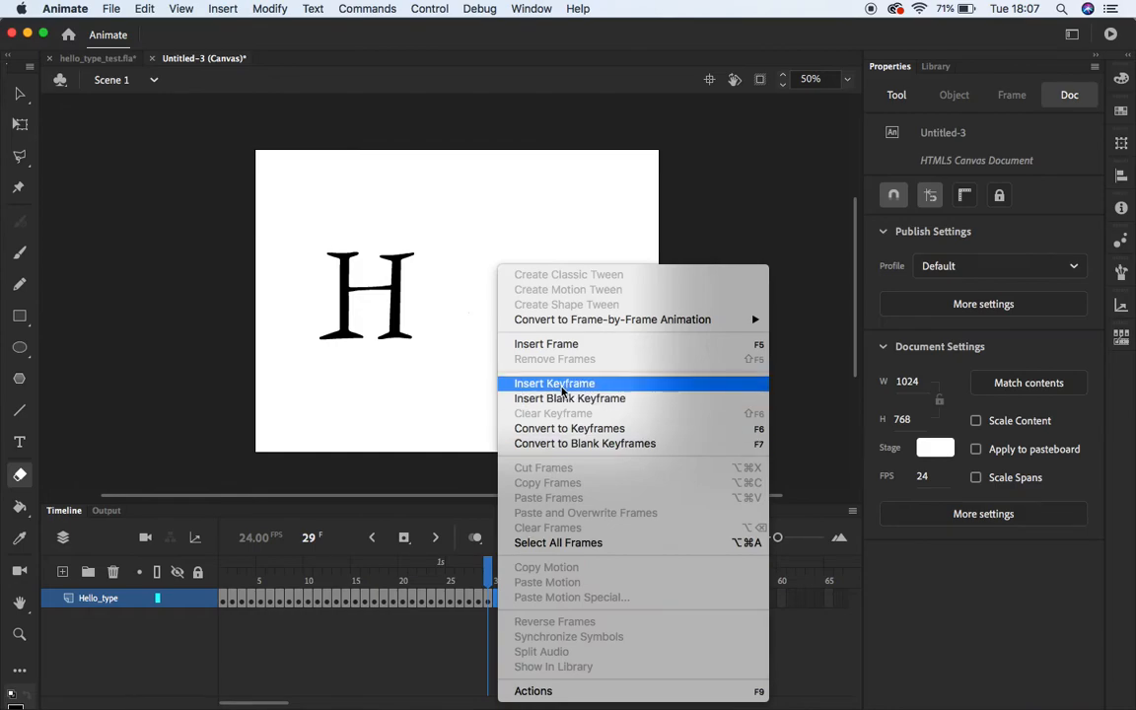
pyautogui.click(554, 384)
pyautogui.press('Escape')
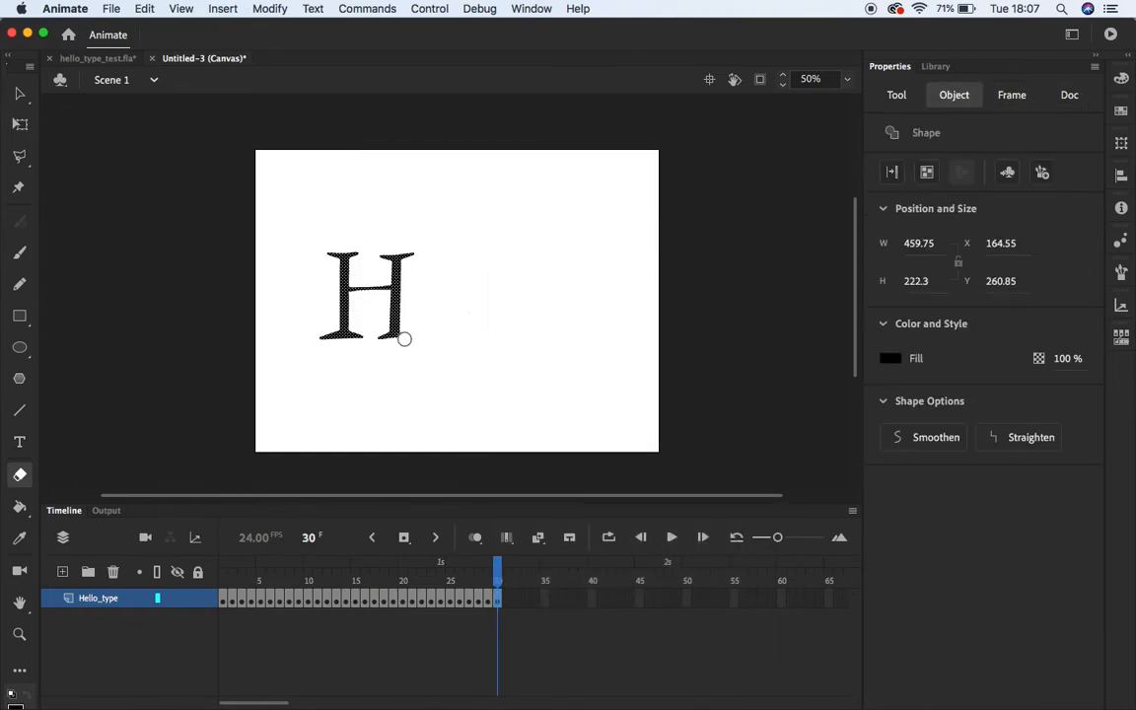
pyautogui.rightClick(505, 600)
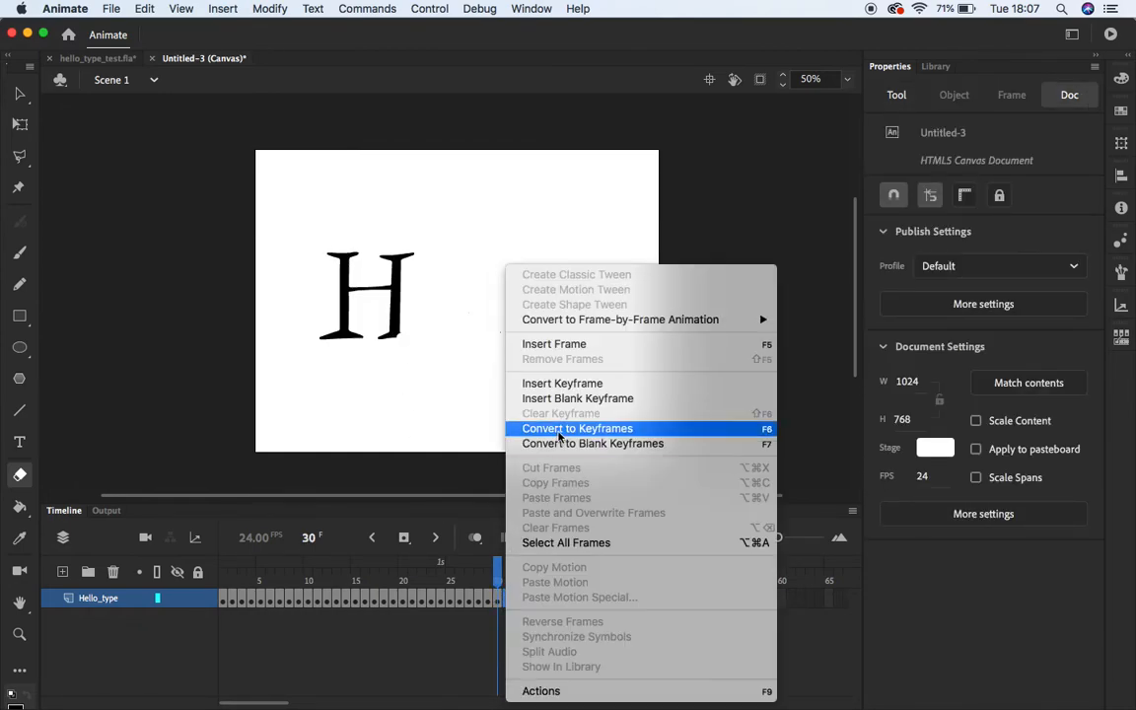
pyautogui.click(557, 383)
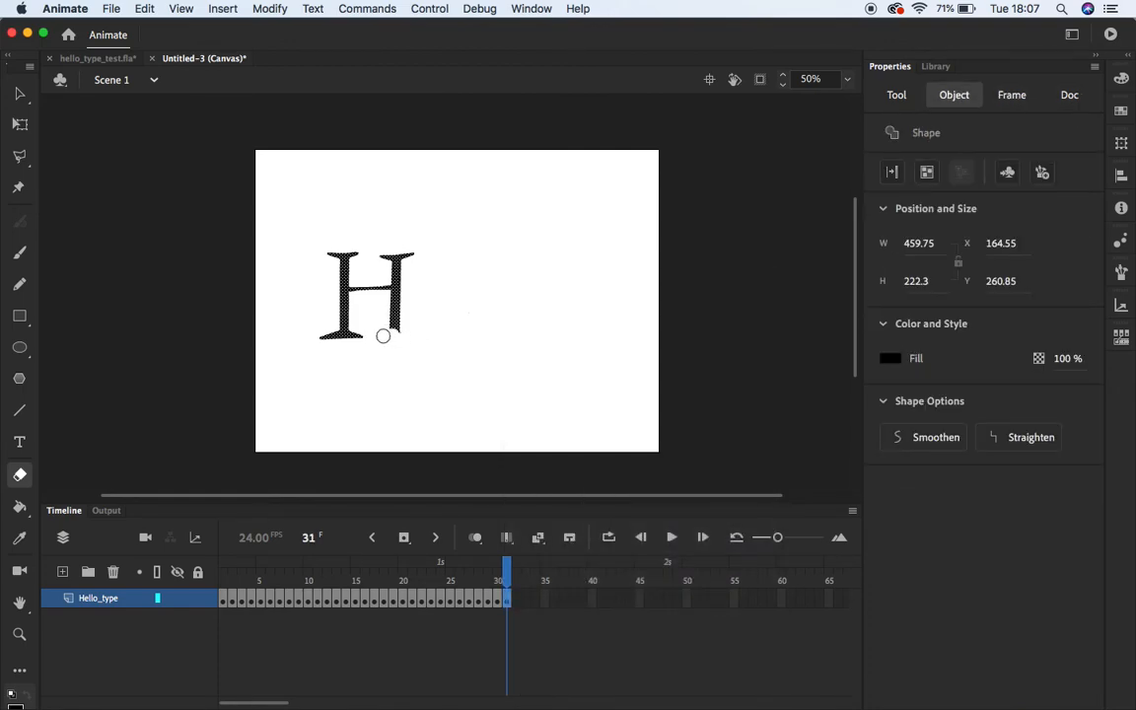
pyautogui.press('Escape')
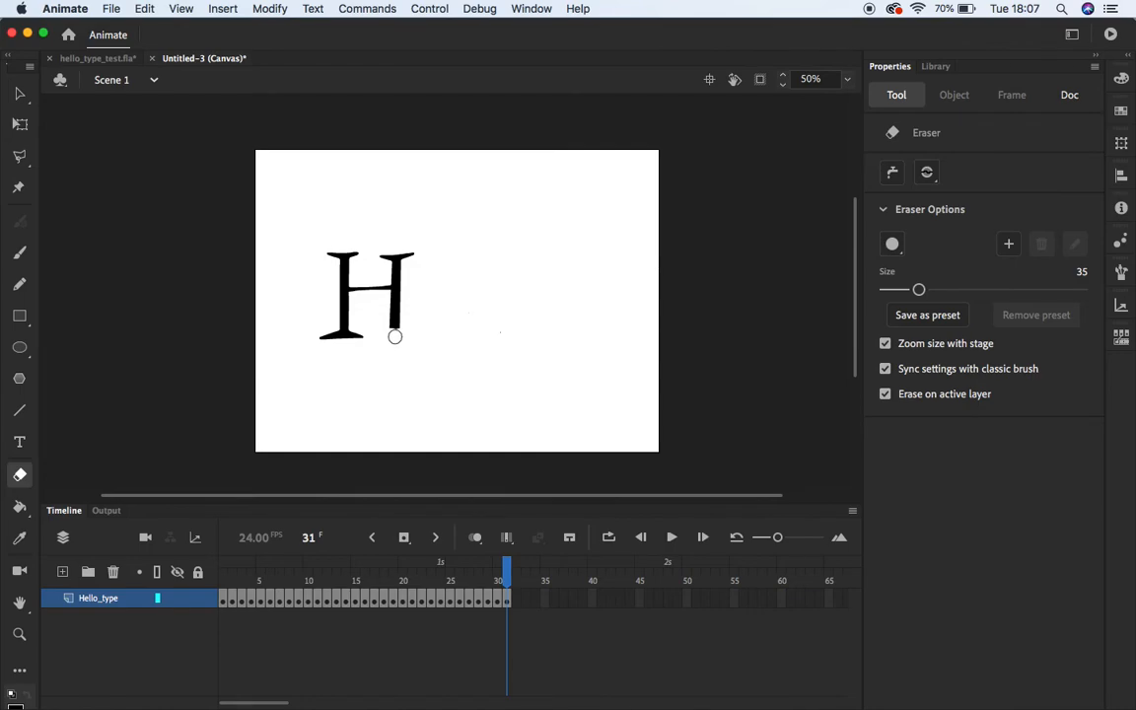
# Insert keyframes at frames 32 and 33, erasing the H's right stem up to just below the crossbar, then up to its top serif
pyautogui.rightClick(515, 599)
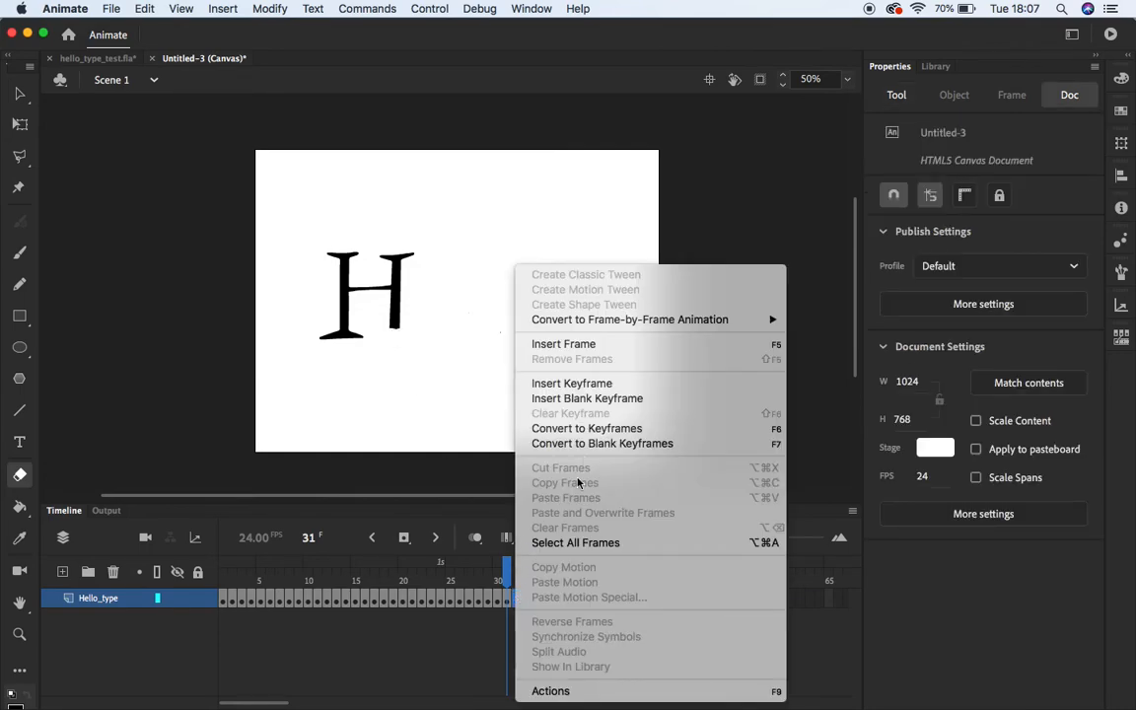
pyautogui.click(601, 386)
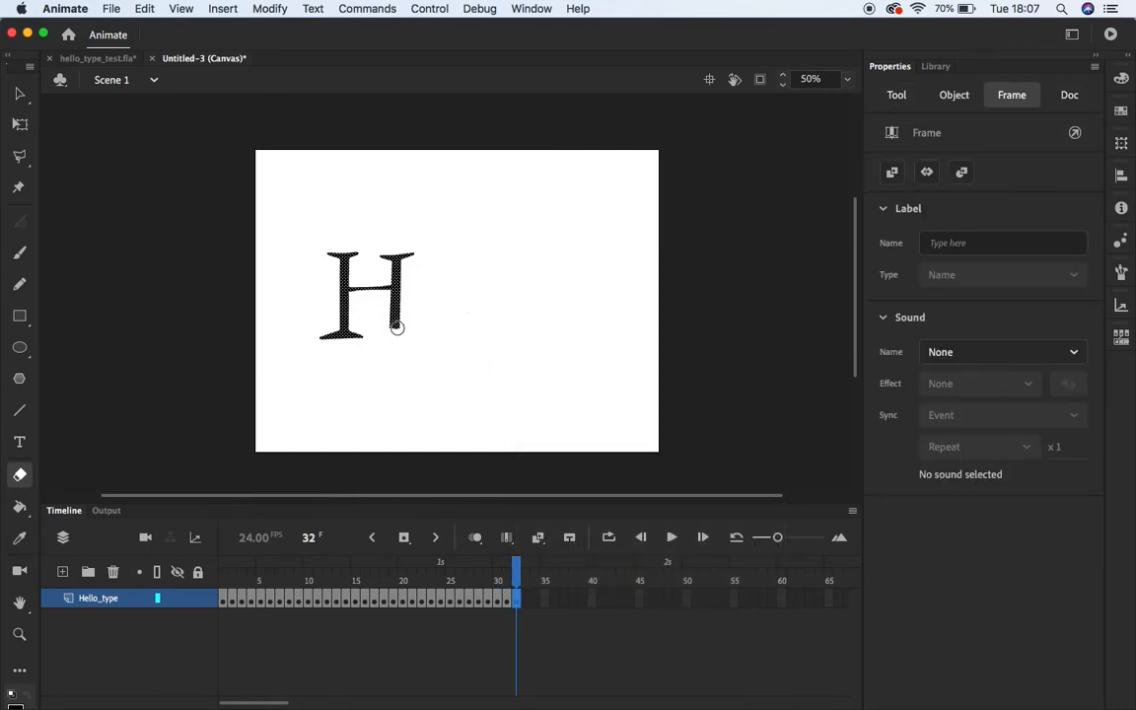
pyautogui.moveTo(393, 331); pyautogui.dragTo(394, 307)
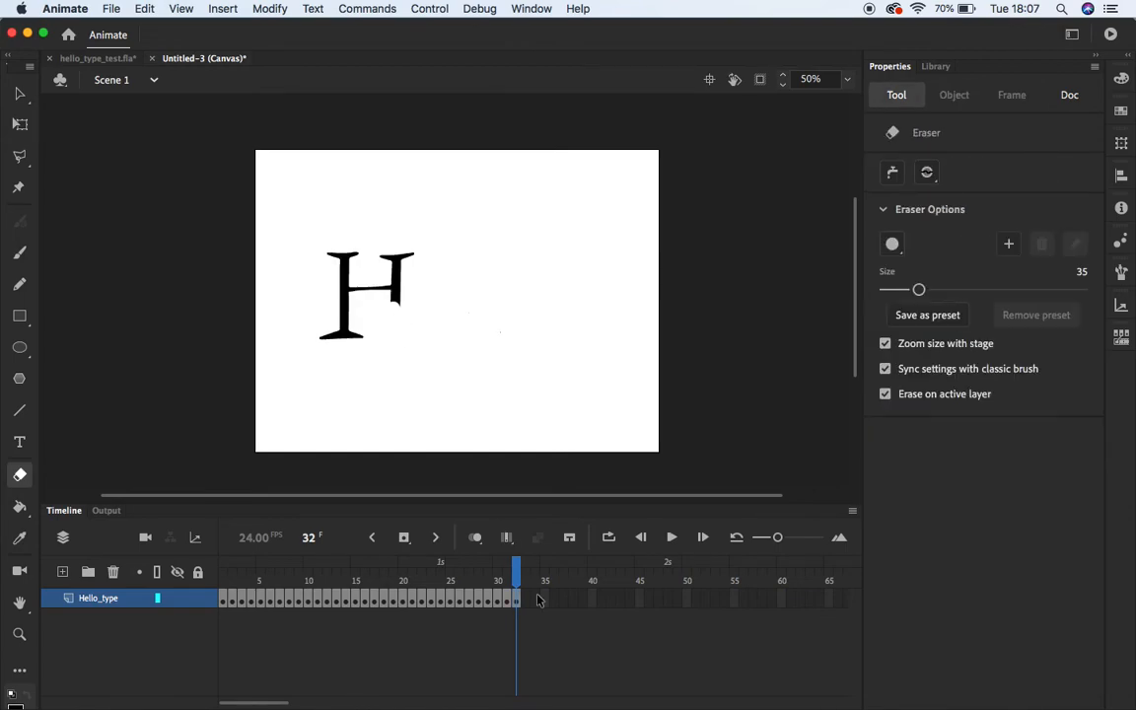
pyautogui.rightClick(525, 599)
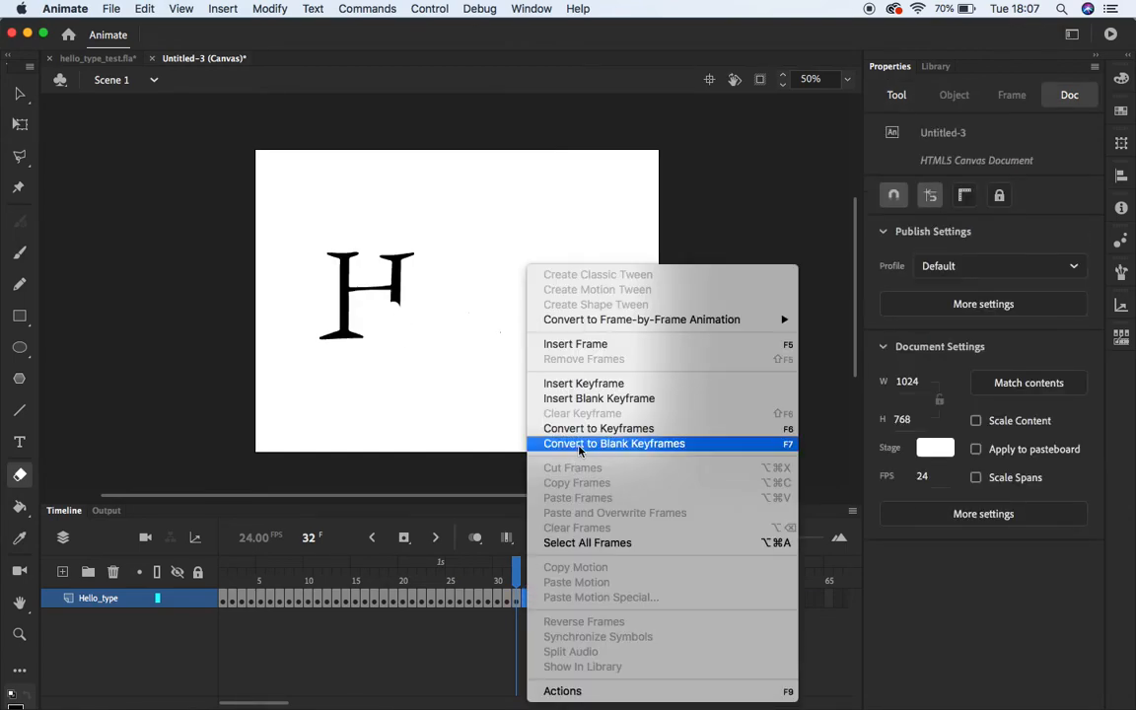
pyautogui.click(592, 384)
pyautogui.moveTo(397, 299)
pyautogui.mouseDown()
pyautogui.moveTo(395, 277)
pyautogui.moveTo(404, 294)
pyautogui.mouseUp()
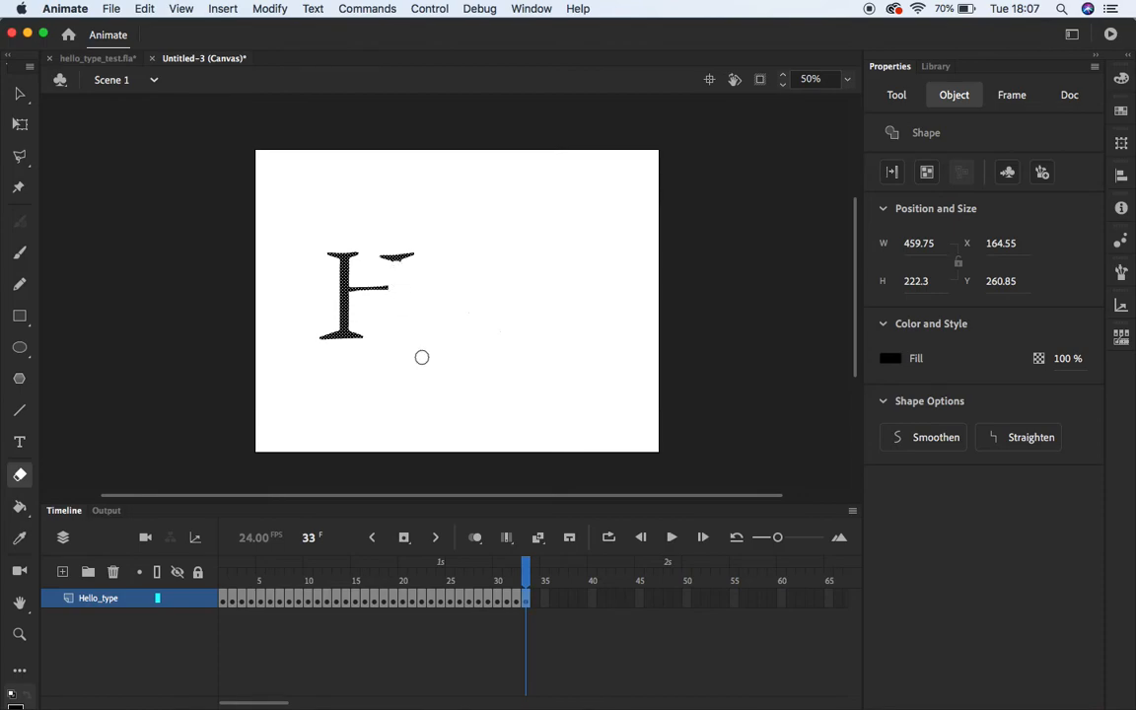
# Insert a keyframe at frame 34 and erase the top serif of the H's right stem
pyautogui.rightClick(533, 599)
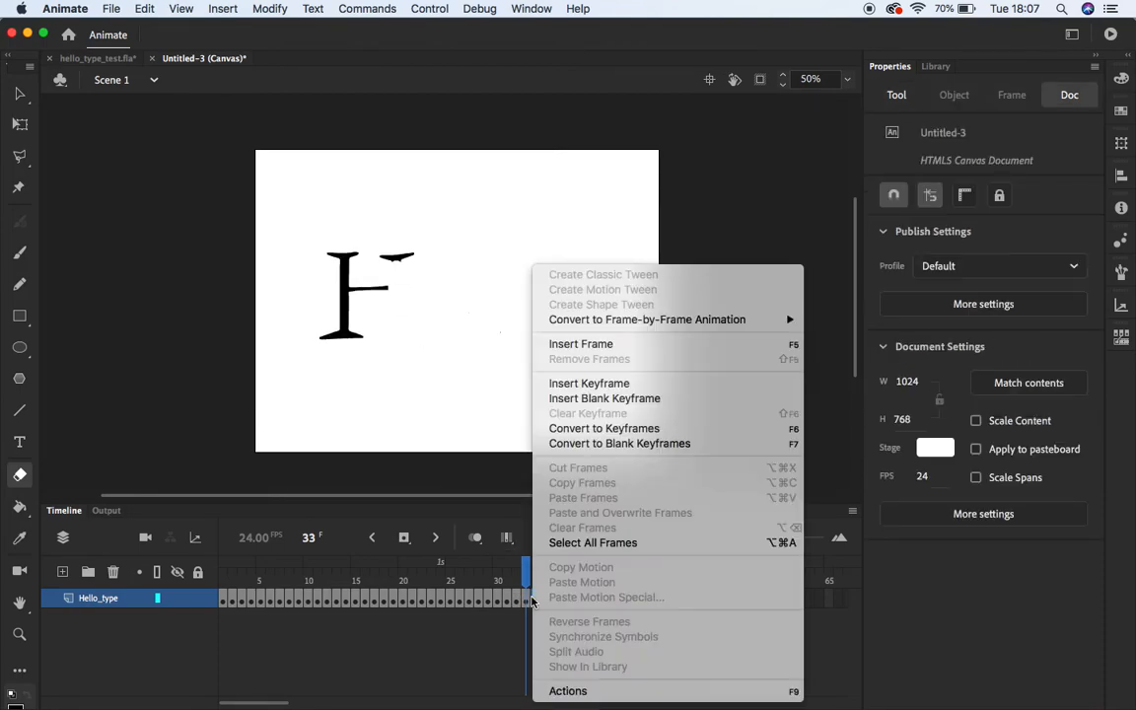
pyautogui.click(589, 386)
pyautogui.moveTo(410, 252); pyautogui.dragTo(380, 251)
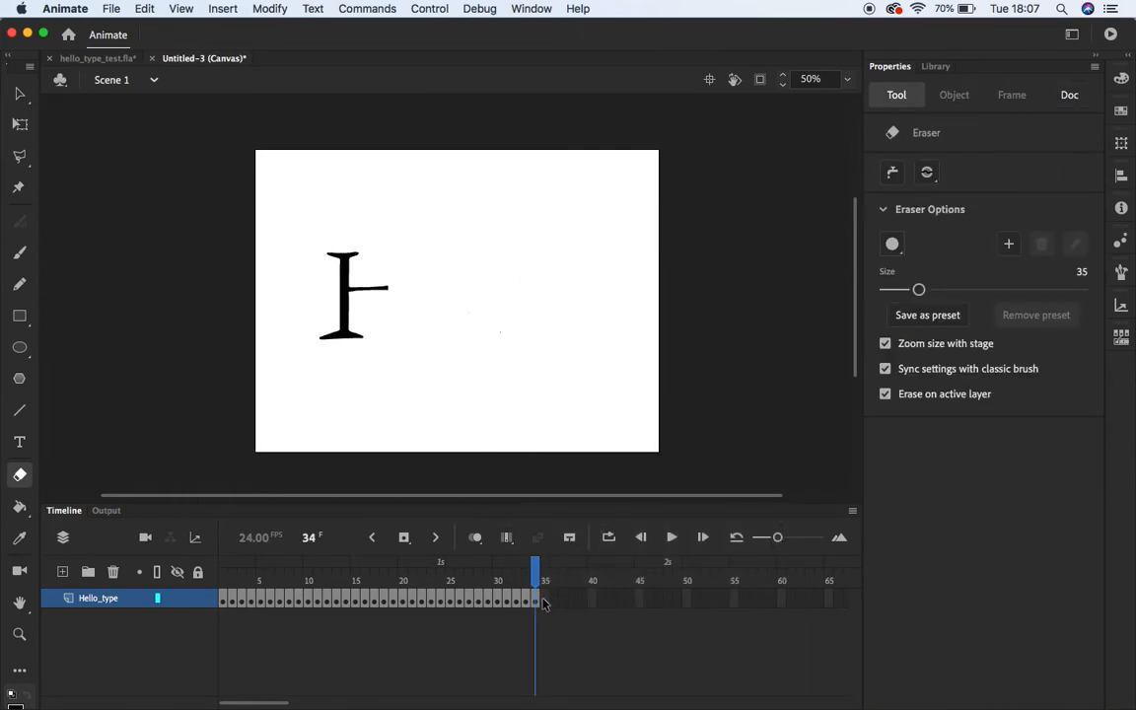
# Insert keyframes at frames 35 and 36, erasing the H's crossbar in two stages back to the left stem
pyautogui.rightClick(543, 600)
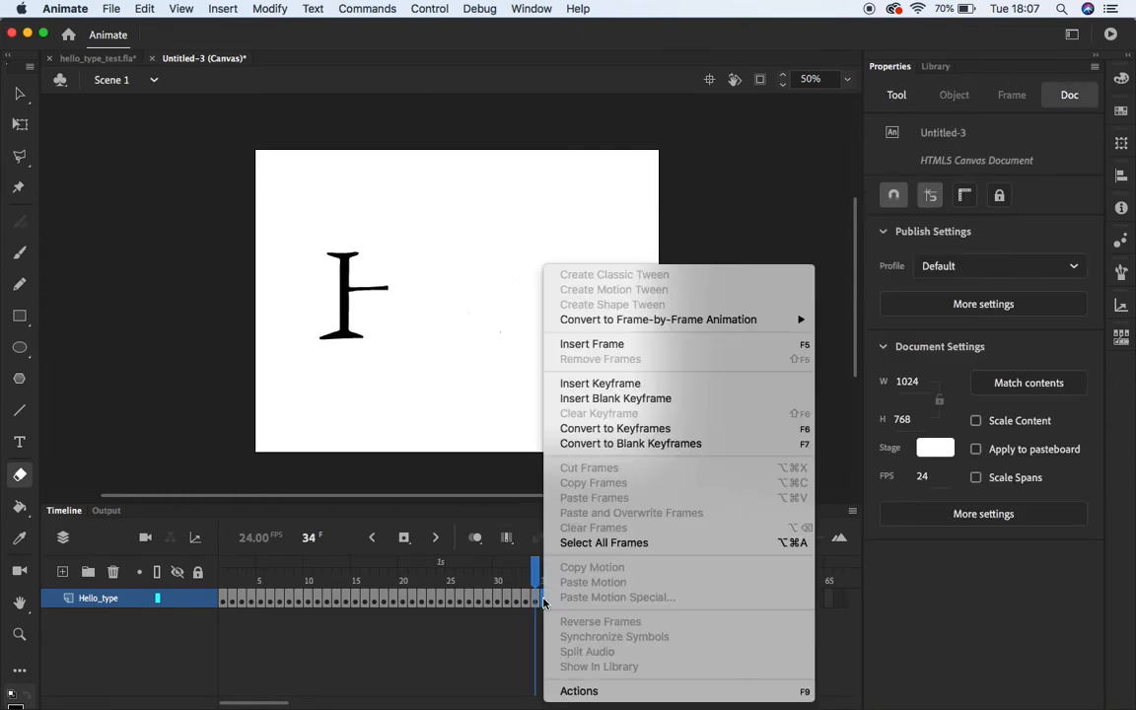
pyautogui.click(588, 384)
pyautogui.moveTo(382, 294); pyautogui.dragTo(365, 287)
pyautogui.rightClick(554, 599)
pyautogui.click(601, 384)
pyautogui.rightClick(365, 286)
pyautogui.press('Escape')
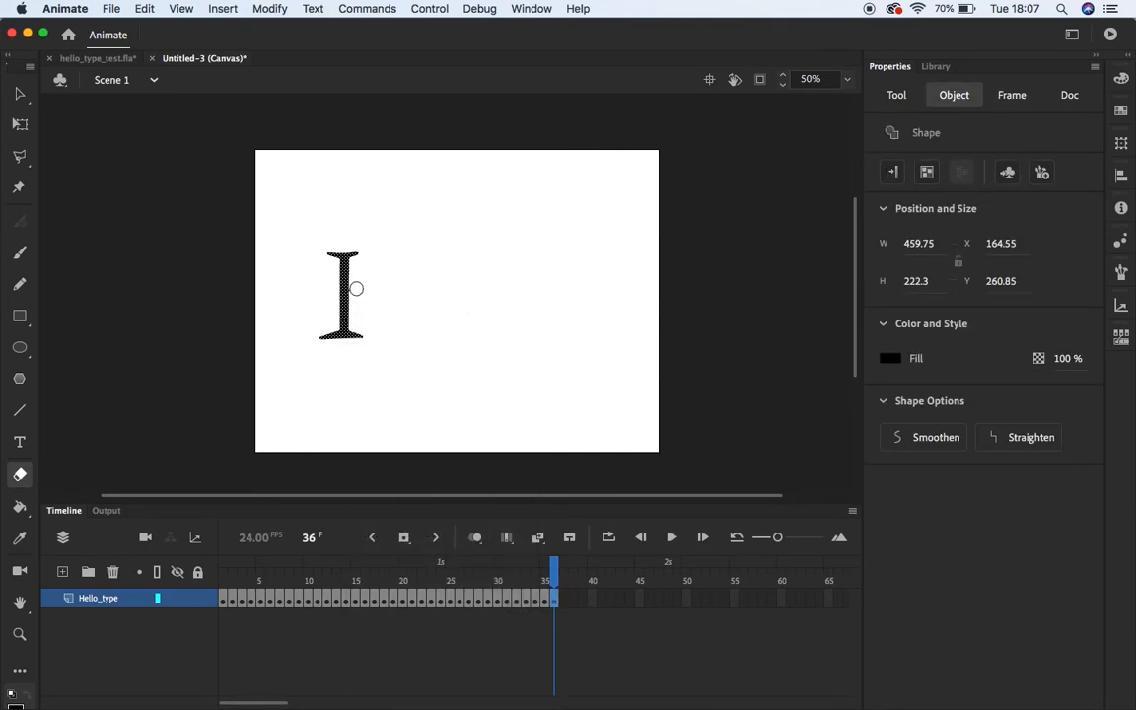
# Insert keyframes at frames 37 and 38, and erase the foot serif of the H's left stem
pyautogui.rightClick(558, 598)
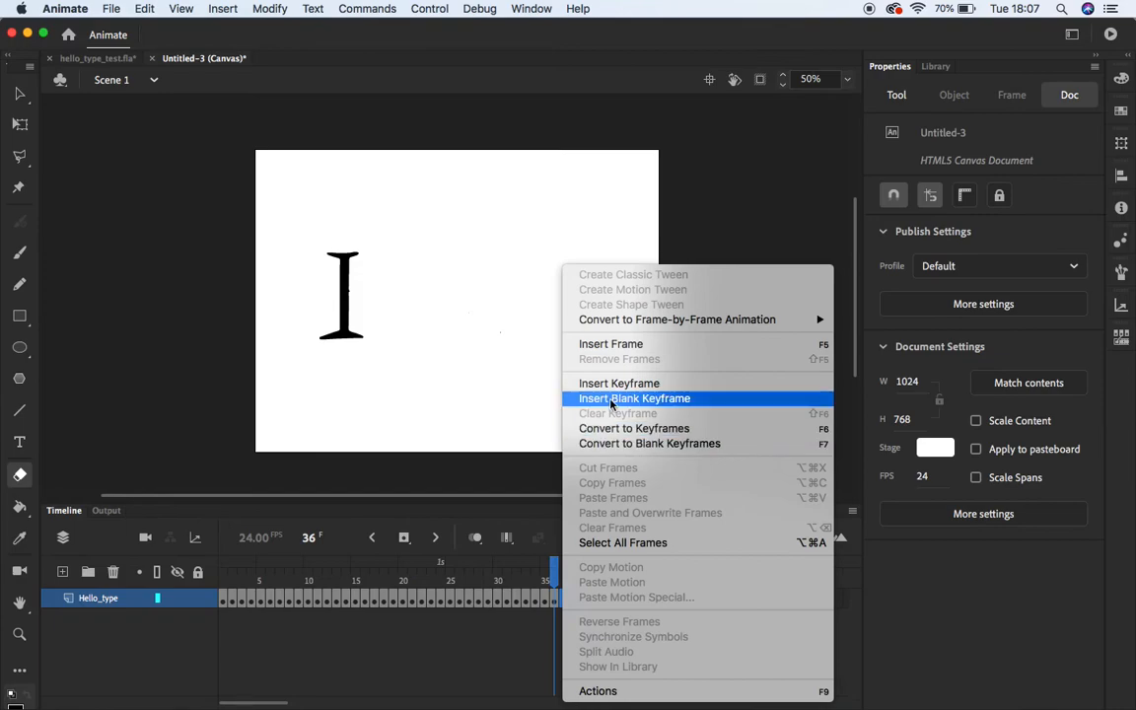
pyautogui.click(614, 384)
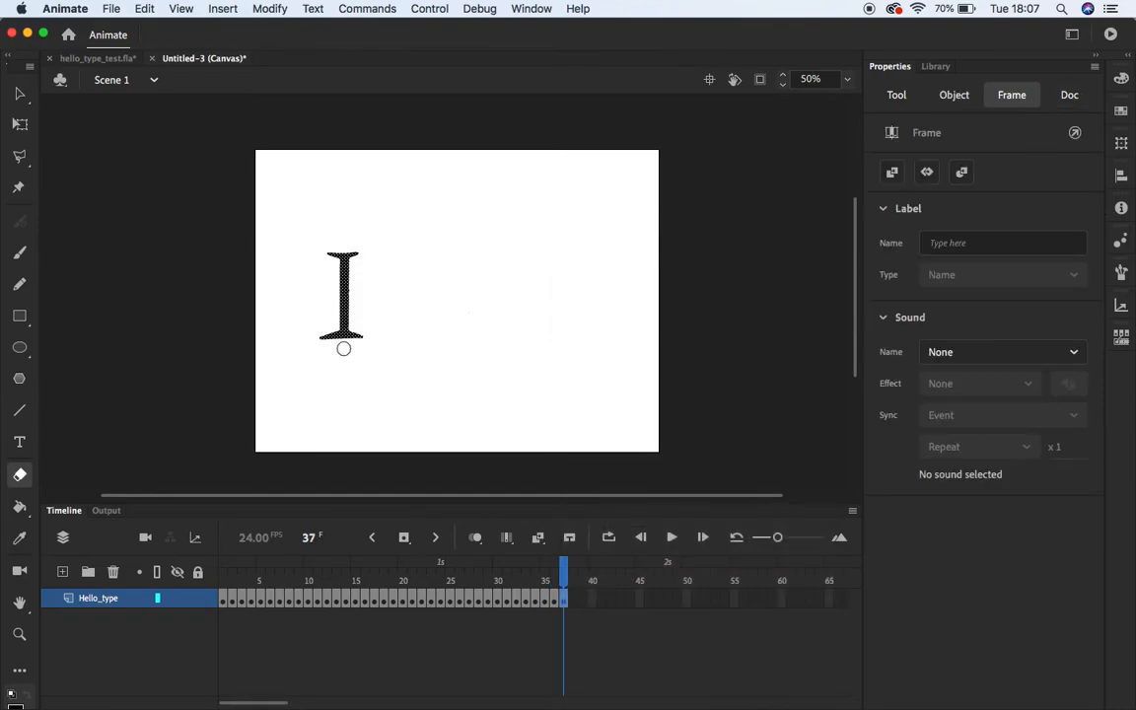
pyautogui.moveTo(361, 338); pyautogui.dragTo(310, 332)
pyautogui.rightClick(574, 598)
pyautogui.click(613, 383)
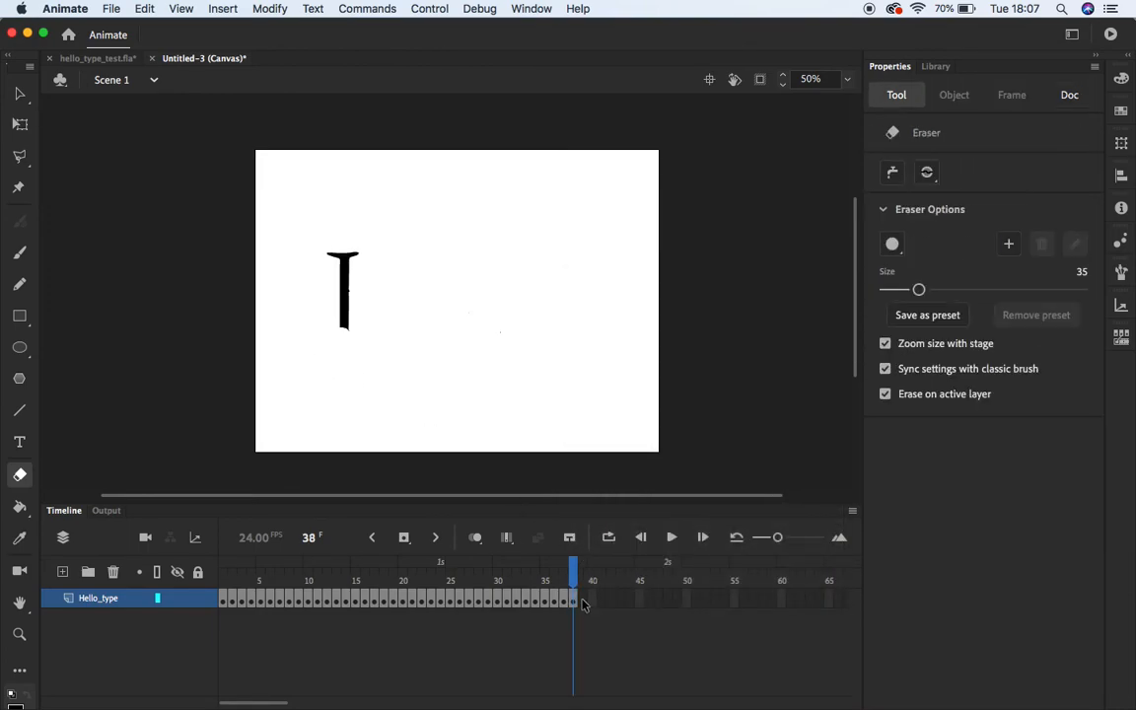
# Insert a keyframe at frame 39 and erase the lower half of the H's left stem
pyautogui.rightClick(581, 603)
pyautogui.click(602, 383)
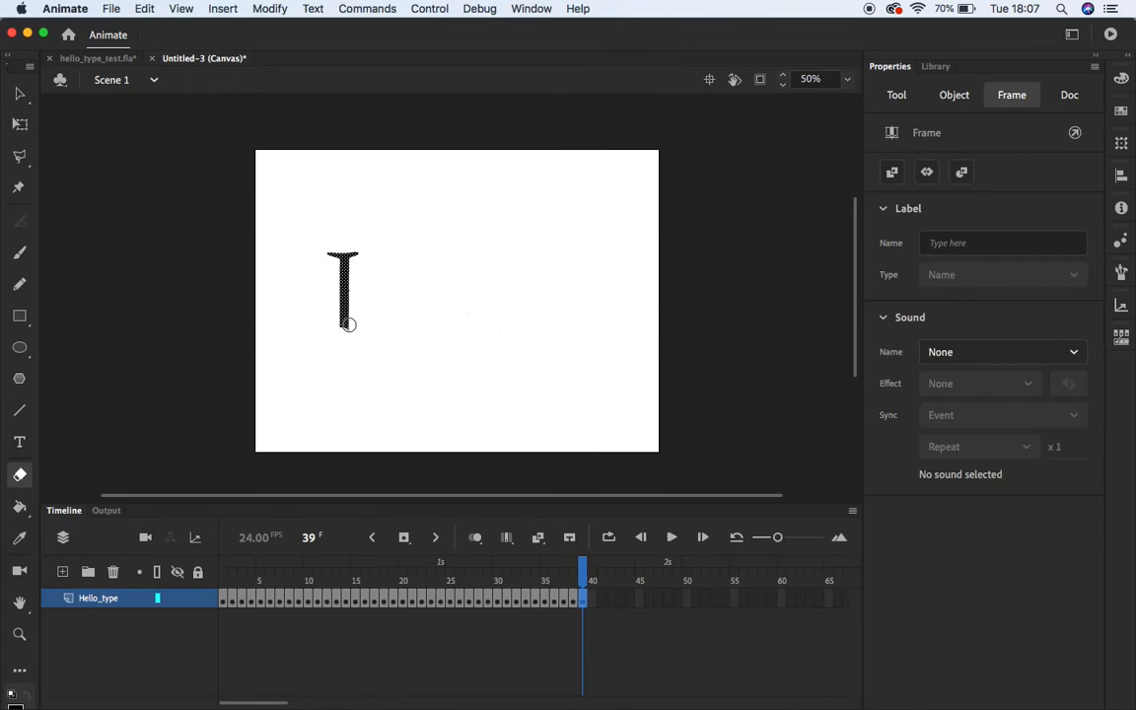
pyautogui.rightClick(345, 327)
pyautogui.click(343, 323)
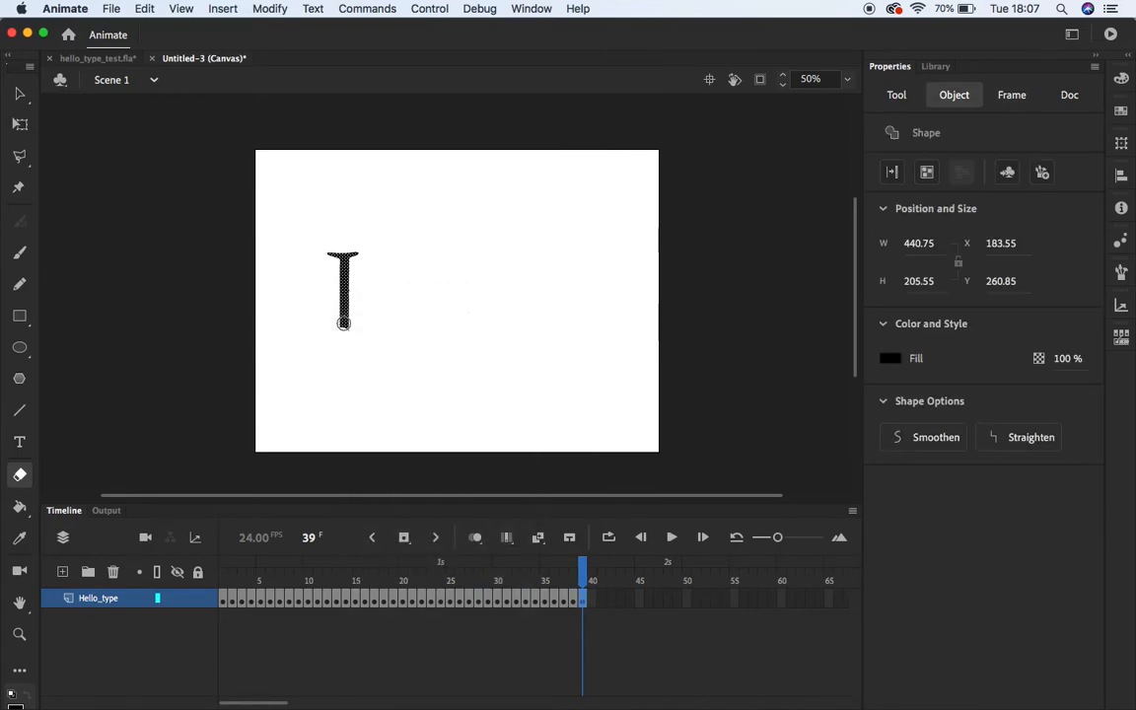
pyautogui.moveTo(343, 323)
pyautogui.mouseDown()
pyautogui.moveTo(345, 302)
pyautogui.moveTo(347, 315)
pyautogui.mouseUp()
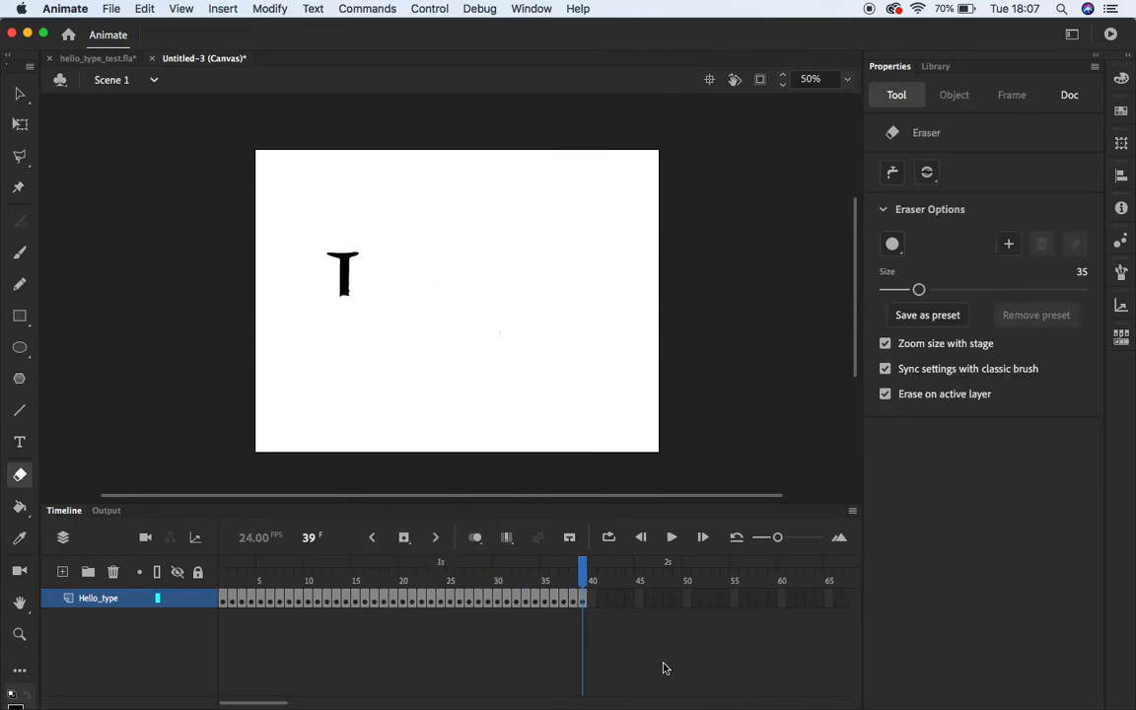
# Insert a keyframe at frame 40 and erase the H's left stem up to a short stub below its top serif
pyautogui.click(592, 601)
pyautogui.rightClick(593, 602)
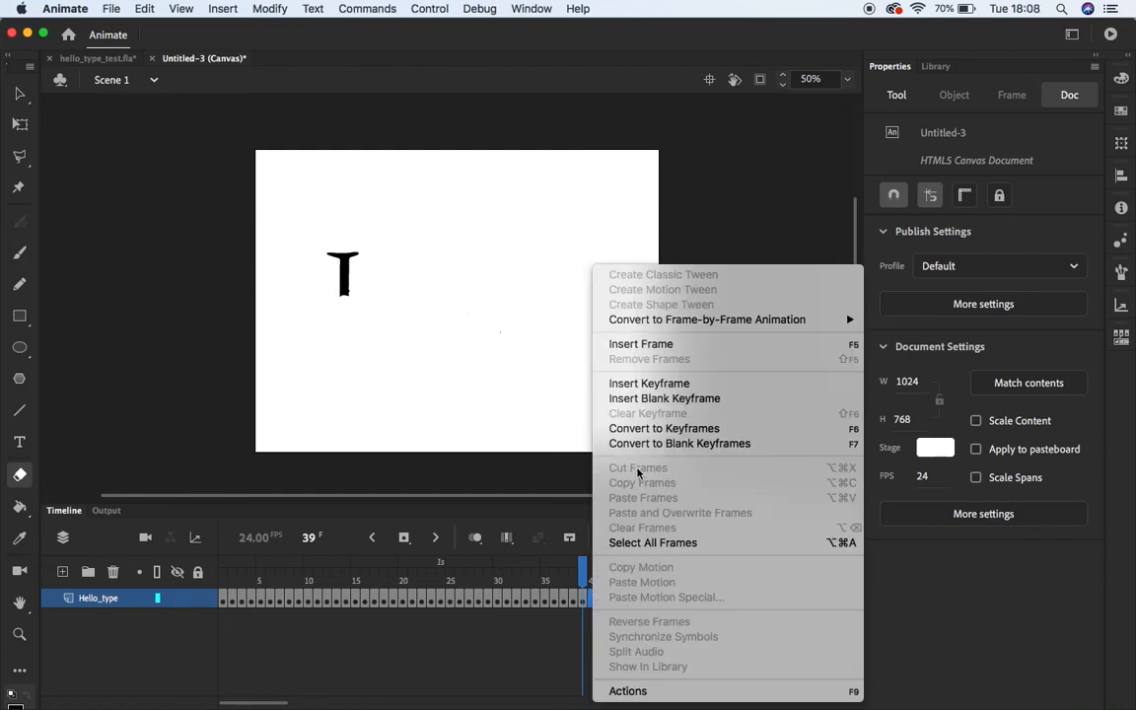
pyautogui.click(651, 384)
pyautogui.moveTo(346, 293)
pyautogui.mouseDown()
pyautogui.moveTo(345, 276)
pyautogui.moveTo(338, 290)
pyautogui.mouseUp()
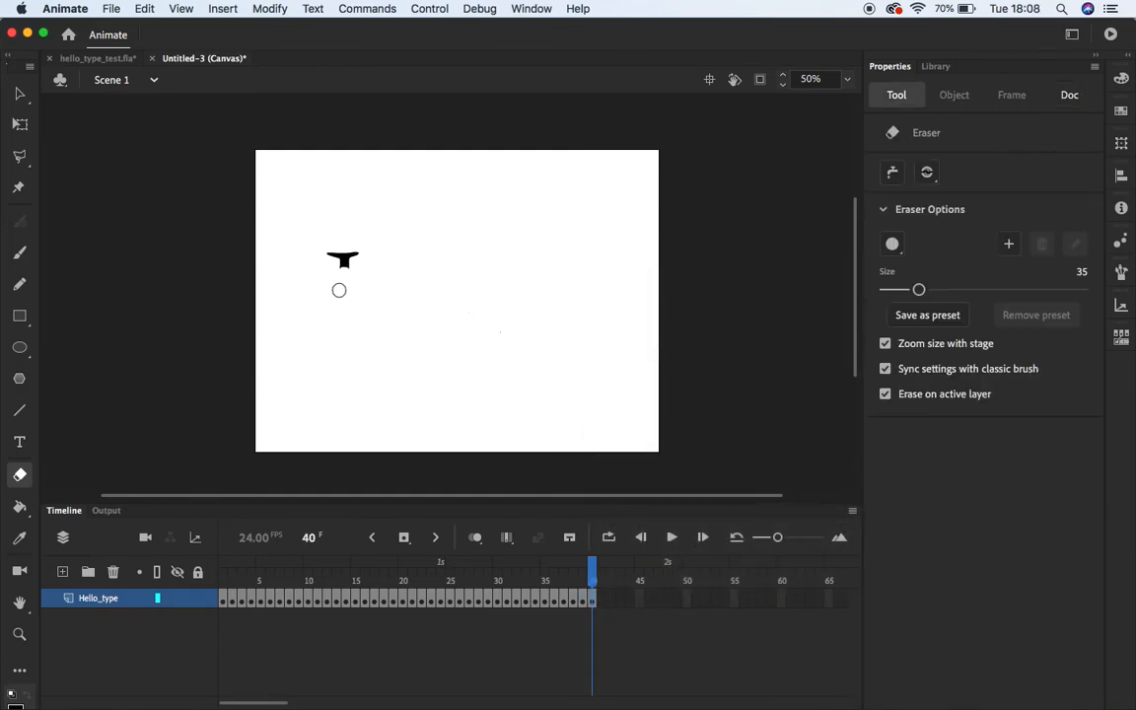
# Insert a keyframe at frame 41 and erase the stem stub beneath the H's remaining top serif
pyautogui.rightClick(602, 598)
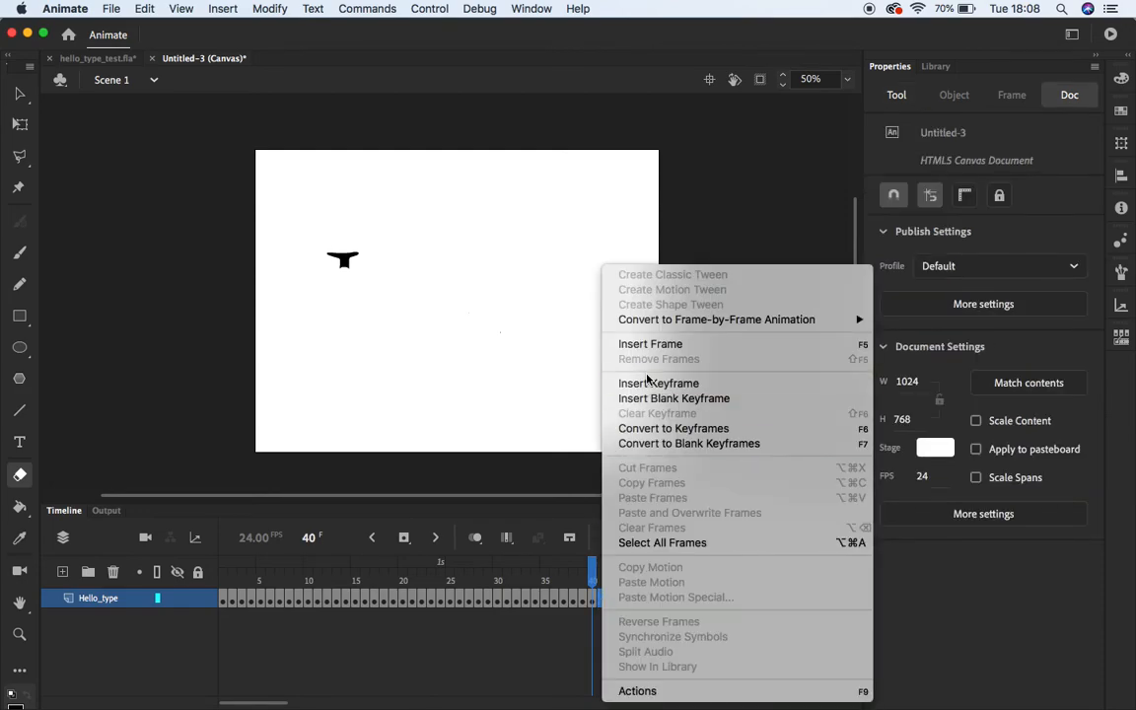
pyautogui.click(632, 387)
pyautogui.click(343, 266)
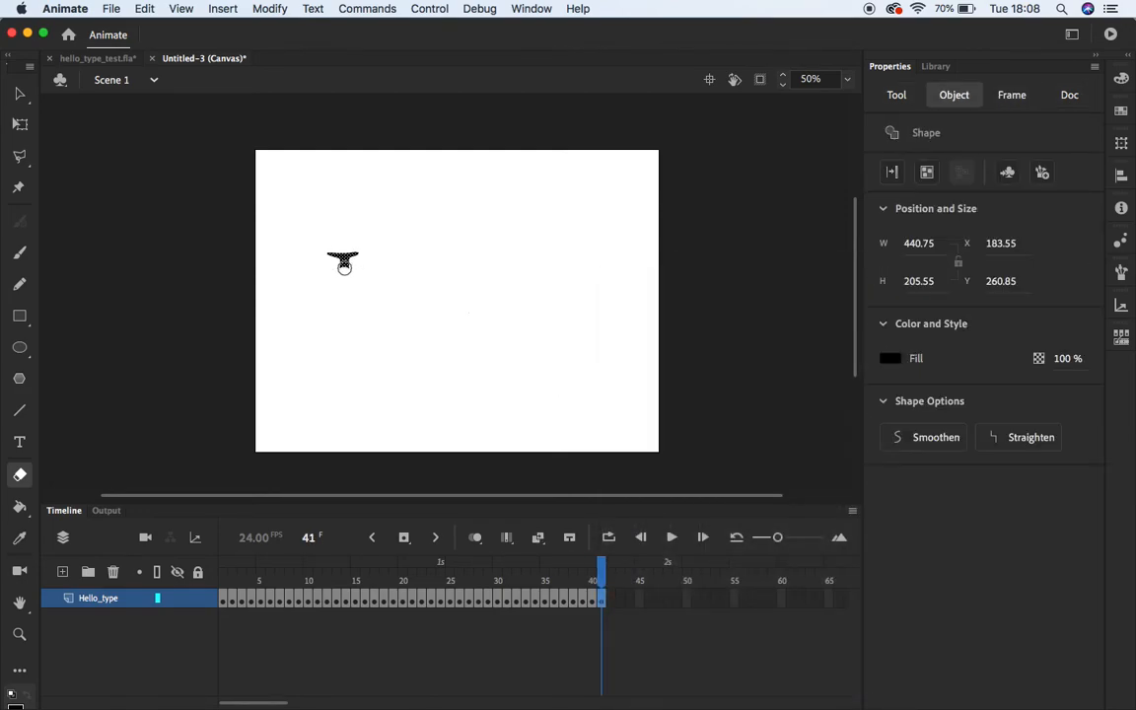
pyautogui.click(344, 264)
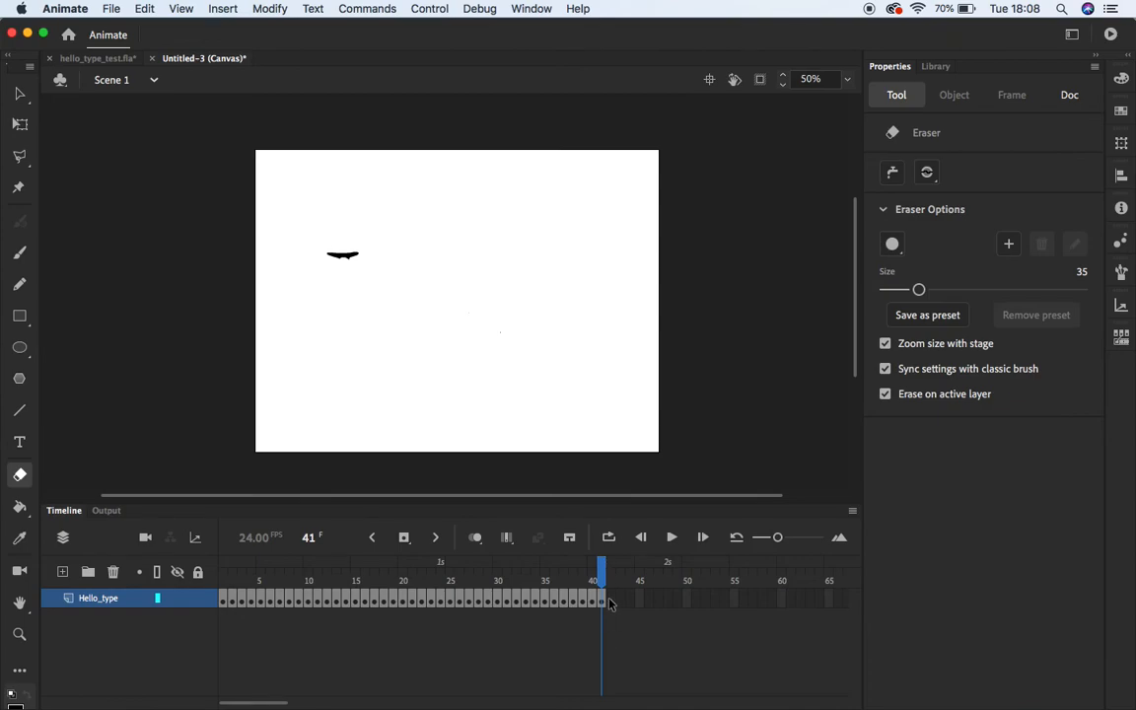
# Insert a keyframe at frame 42 and erase the last top serif of the H
pyautogui.rightClick(609, 599)
pyautogui.click(633, 384)
pyautogui.moveTo(360, 264); pyautogui.dragTo(322, 254)
# Play the erasing animation from frame 1 through frame 42
pyautogui.moveTo(601, 577); pyautogui.dragTo(219, 570)
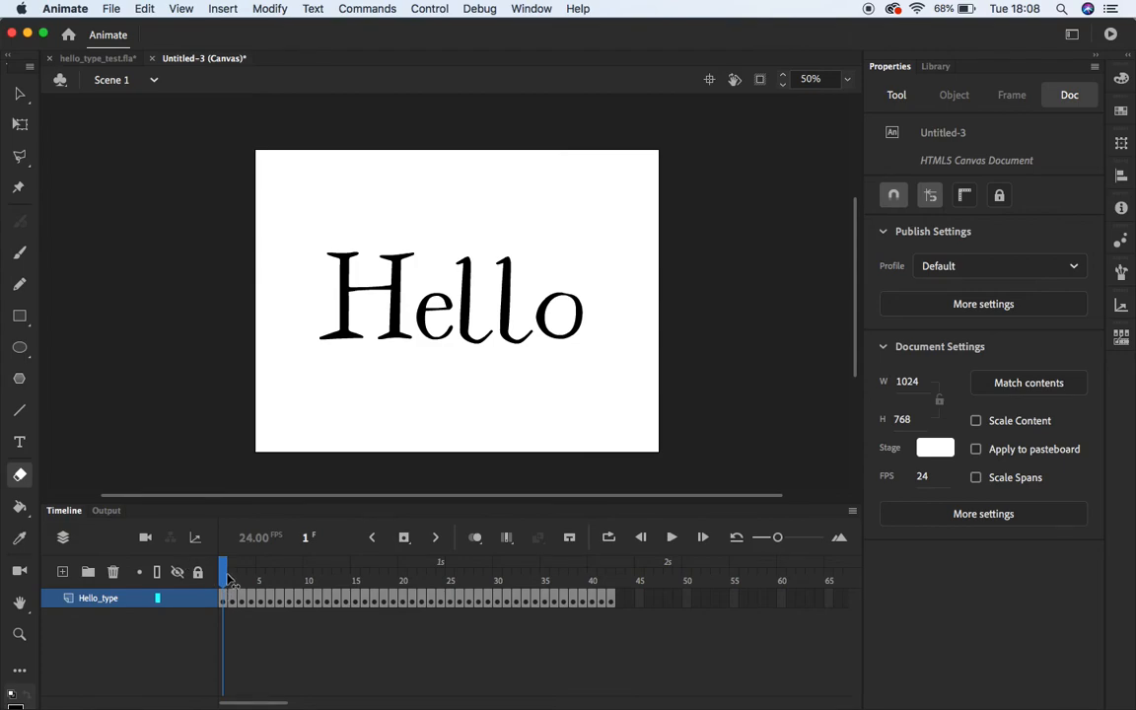
pyautogui.moveTo(225, 572); pyautogui.dragTo(218, 598)
pyautogui.press('Return')
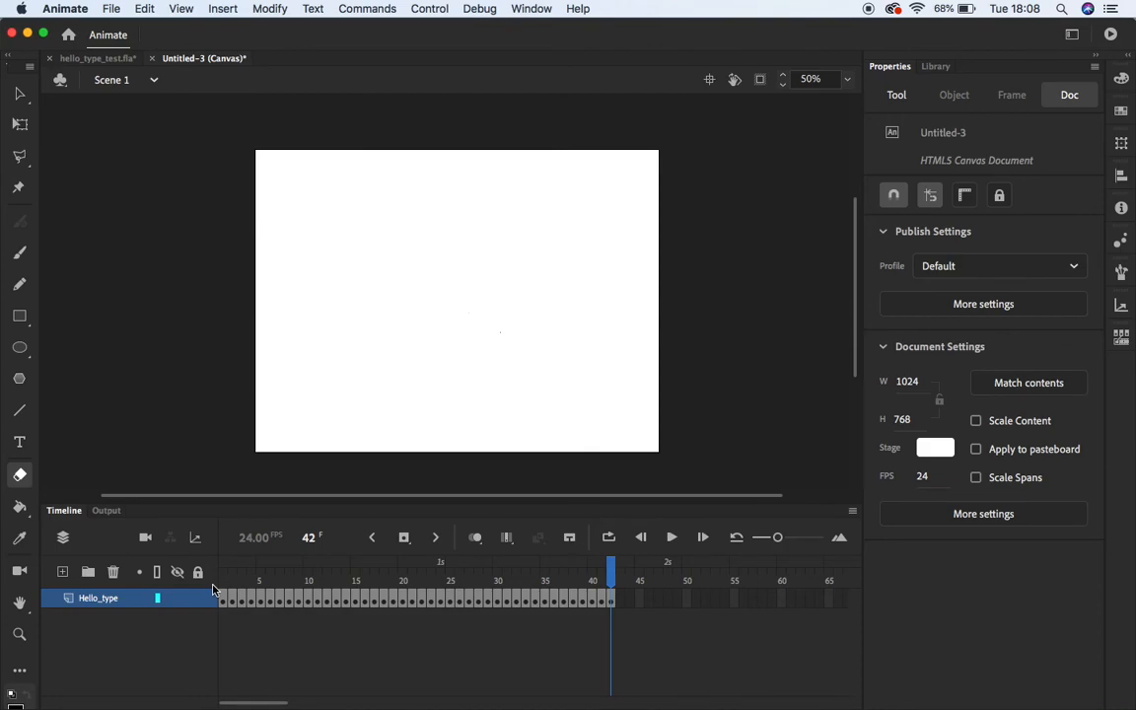
# Select all 42 frames of the Hello_type layer and reverse their order
pyautogui.click(222, 598)
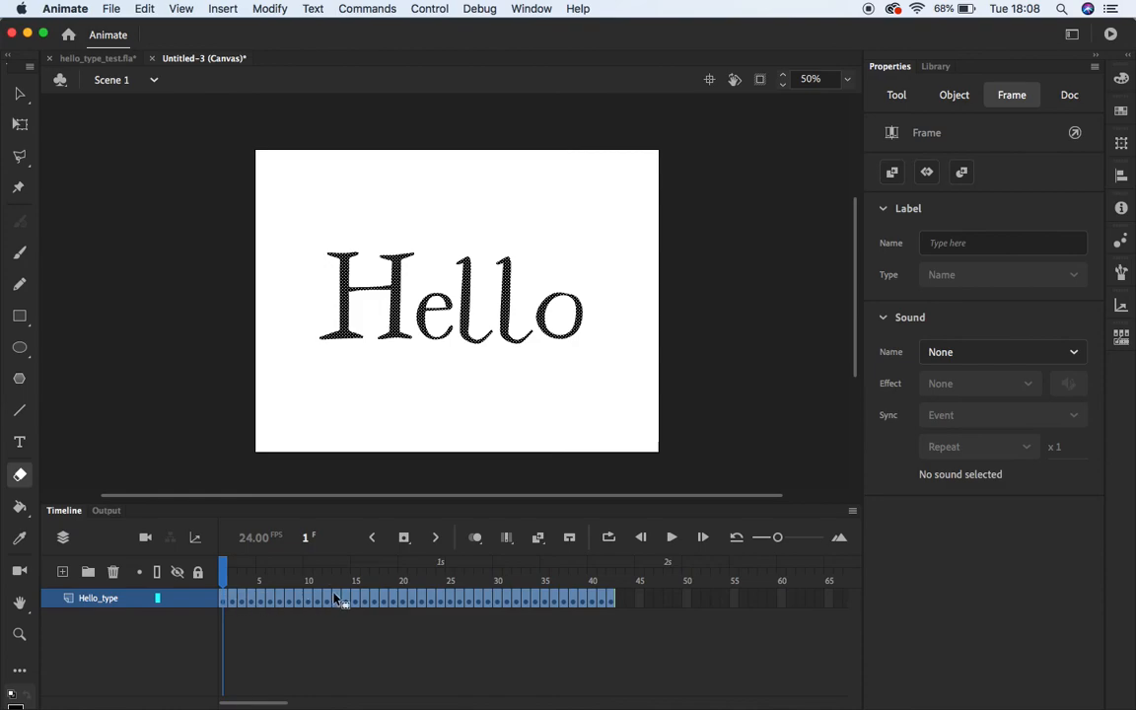
pyautogui.rightClick(379, 596)
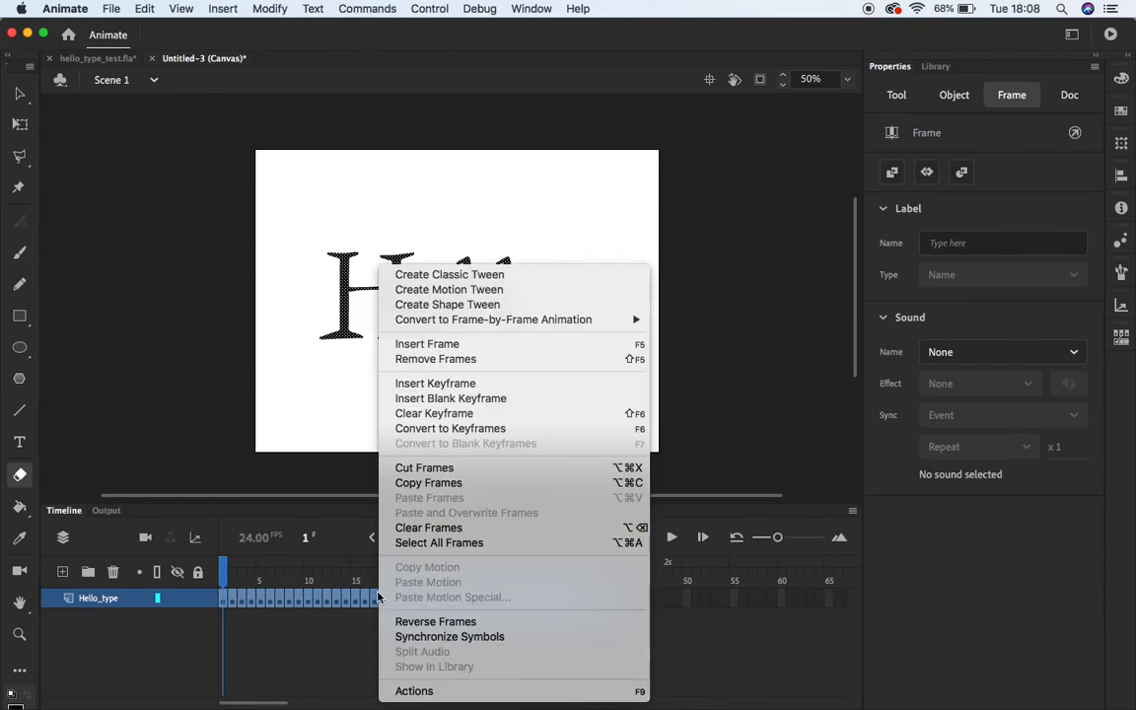
pyautogui.click(389, 621)
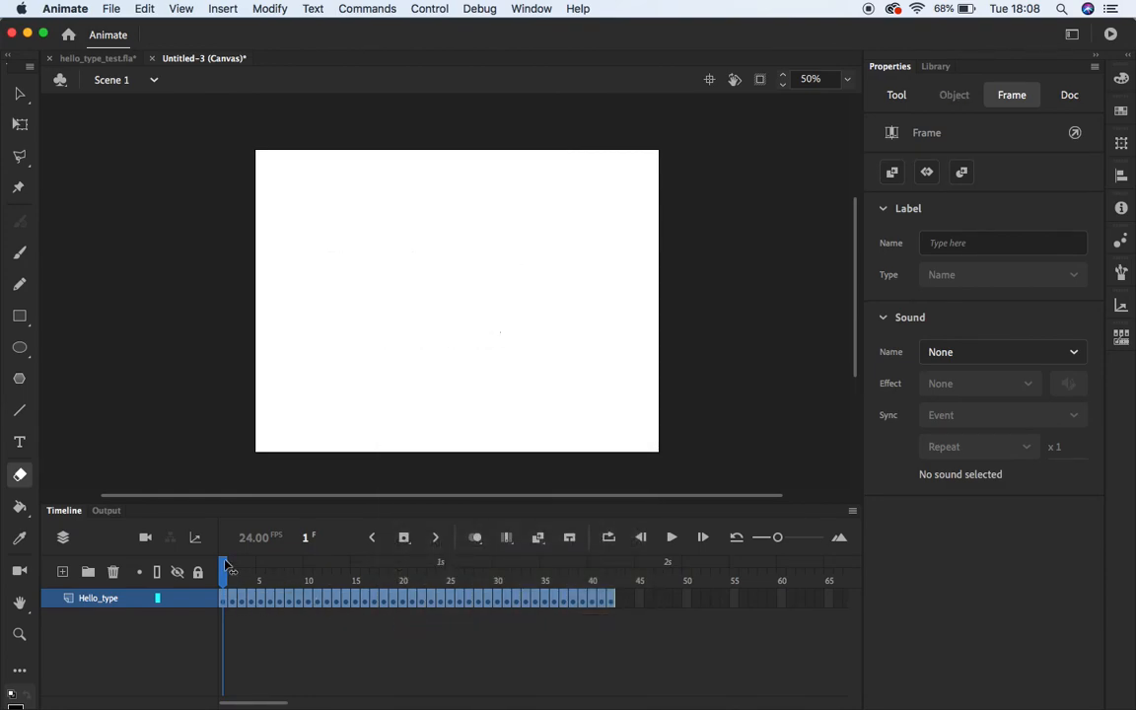
# Play the reversed animation repeatedly from frame 1 to check how the word is written on
pyautogui.click(225, 569)
pyautogui.press('Return')
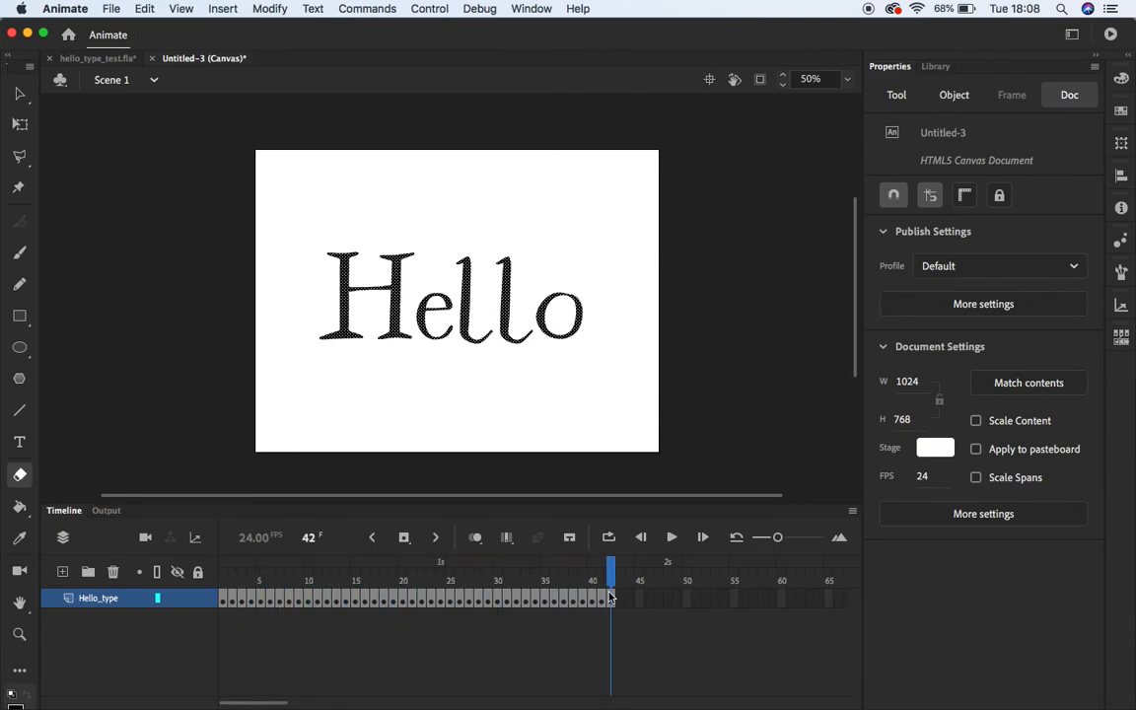
pyautogui.click(286, 592)
pyautogui.moveTo(286, 593); pyautogui.dragTo(189, 590)
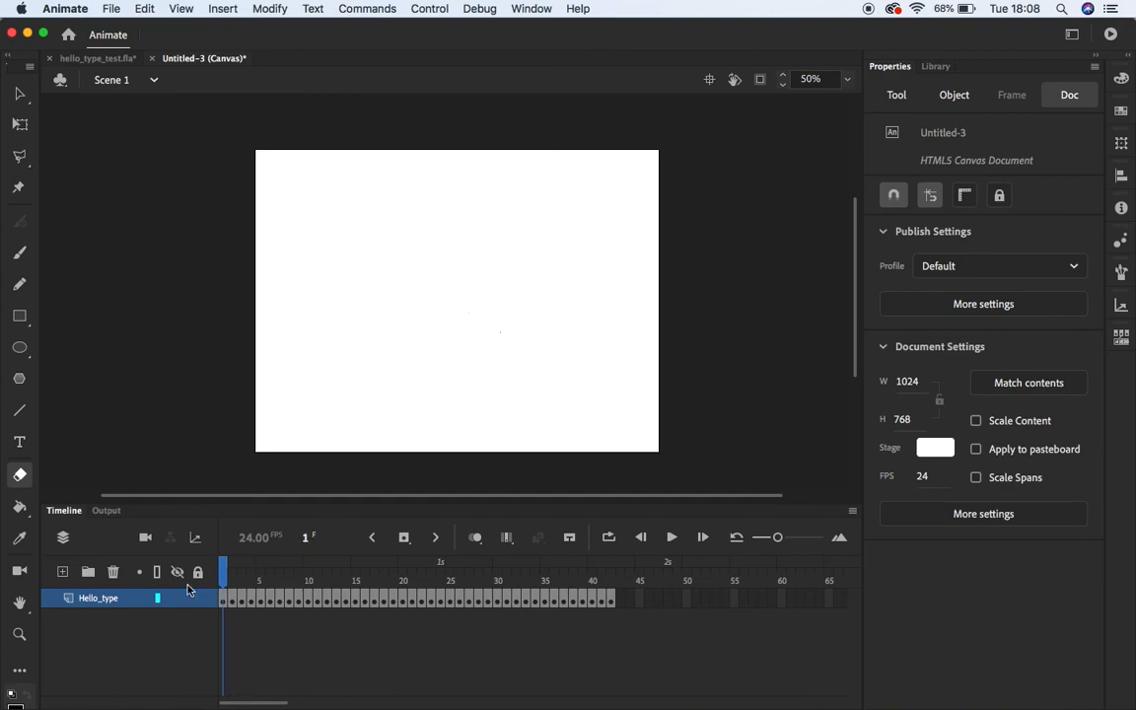
pyautogui.press('Return')
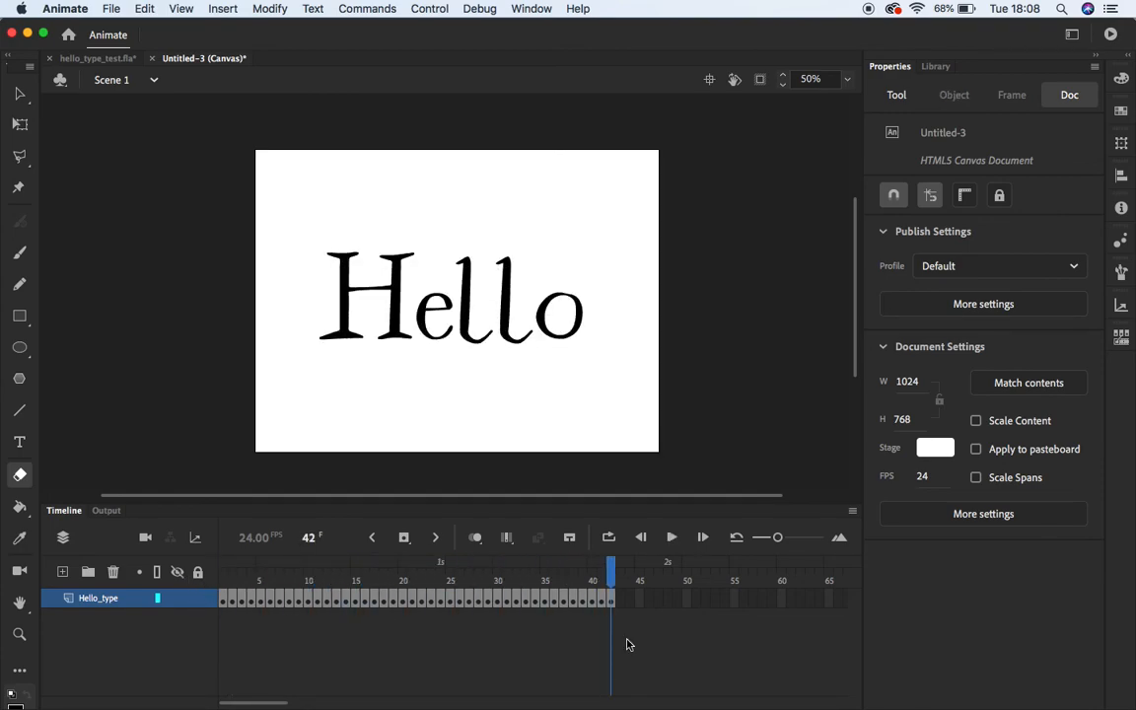
pyautogui.moveTo(613, 575); pyautogui.dragTo(214, 560)
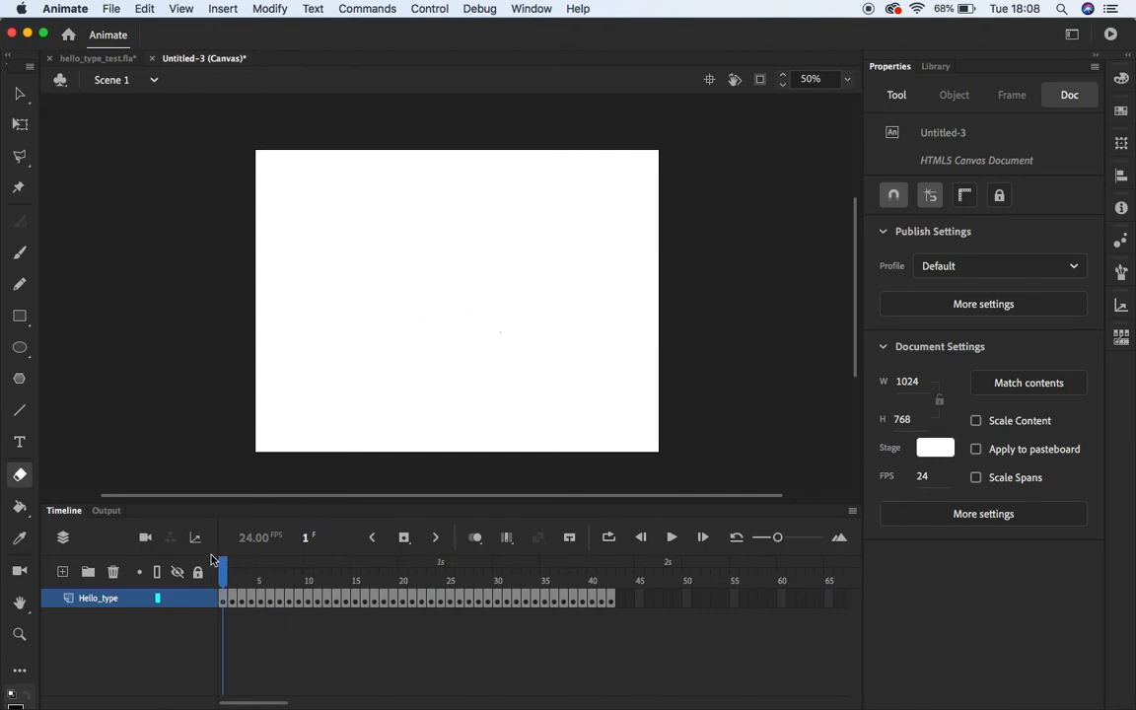
pyautogui.press('Return')
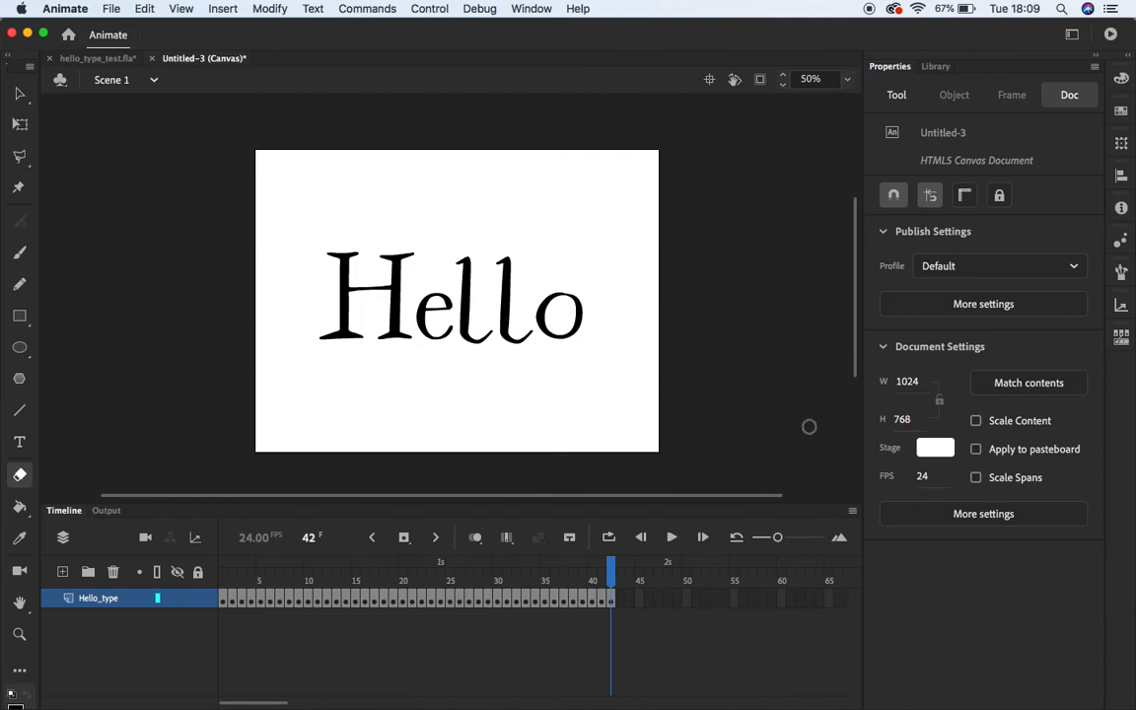
# Set the document's frame rate to 15 FPS and play the animation from frame 1 twice
pyautogui.click(924, 477)
pyautogui.press('Return')
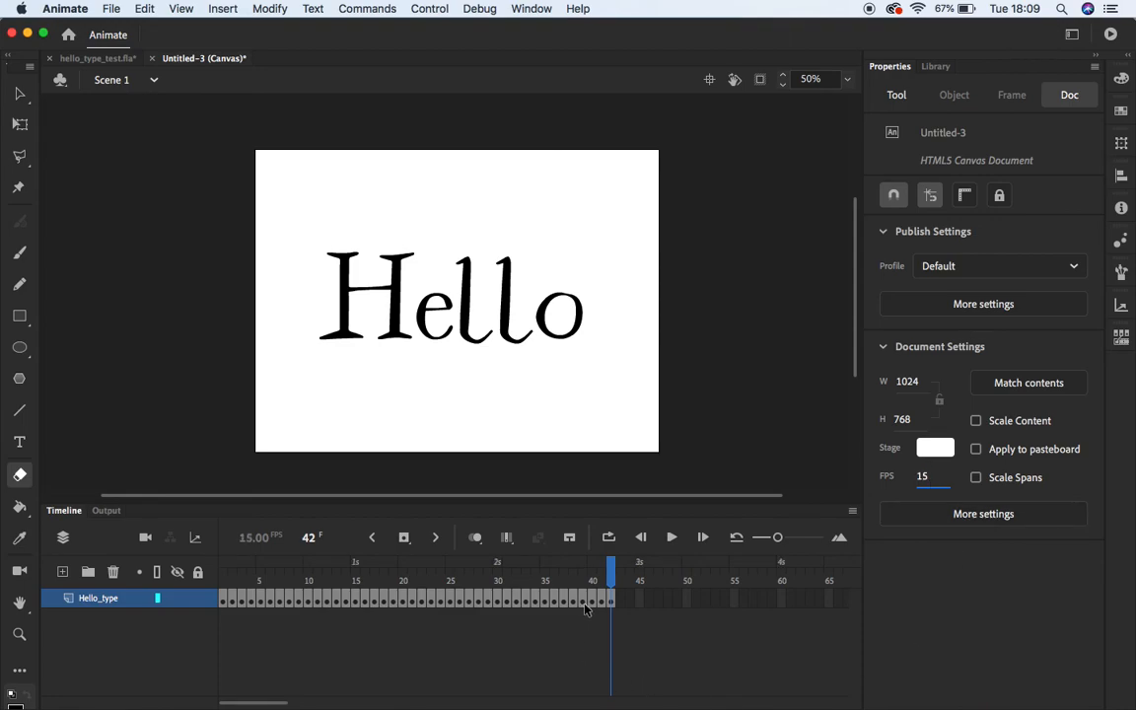
pyautogui.moveTo(611, 577); pyautogui.dragTo(207, 558)
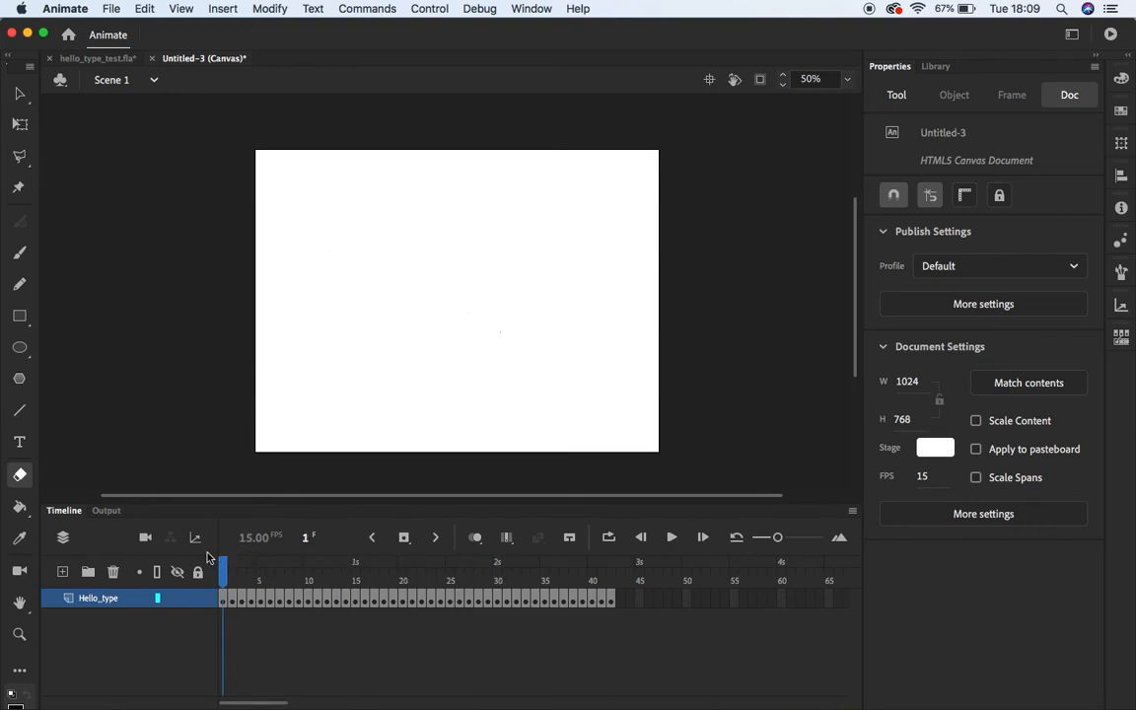
pyautogui.press('Return')
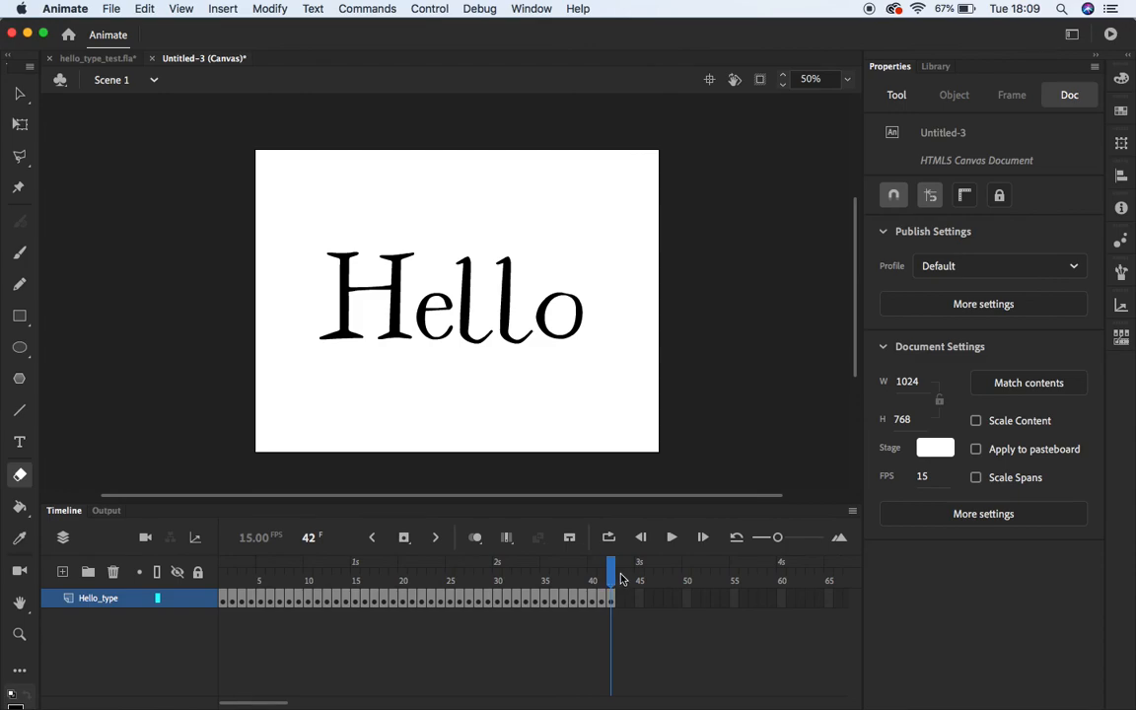
pyautogui.moveTo(612, 572); pyautogui.dragTo(208, 629)
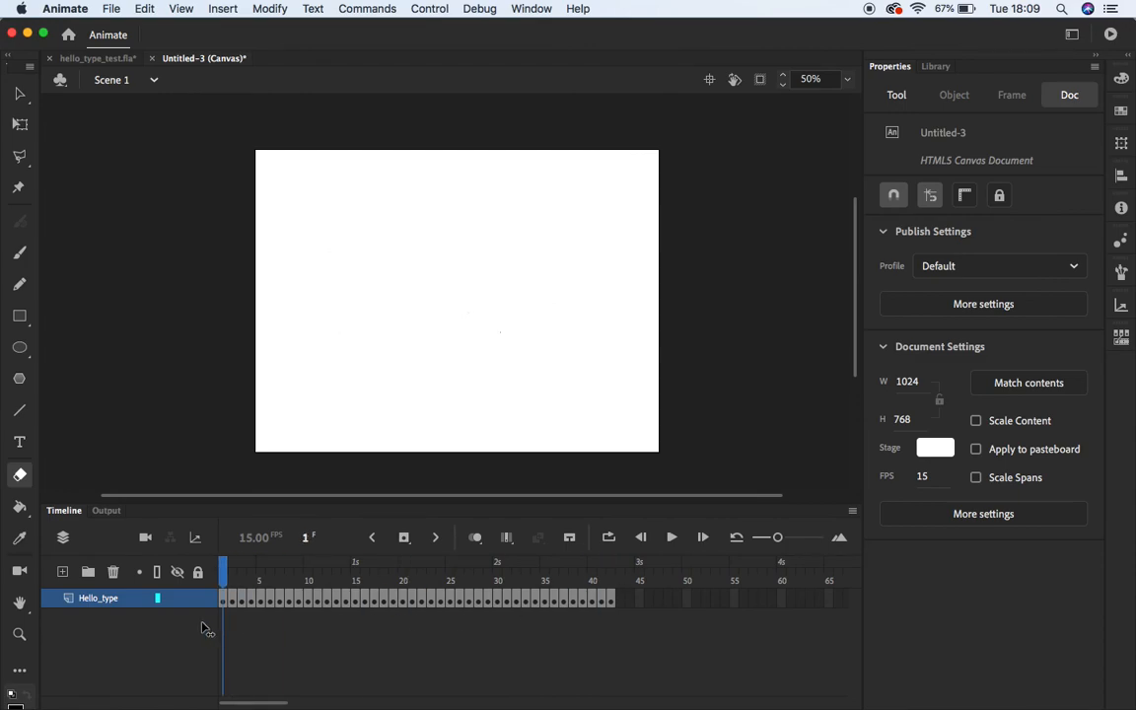
pyautogui.press('Return')
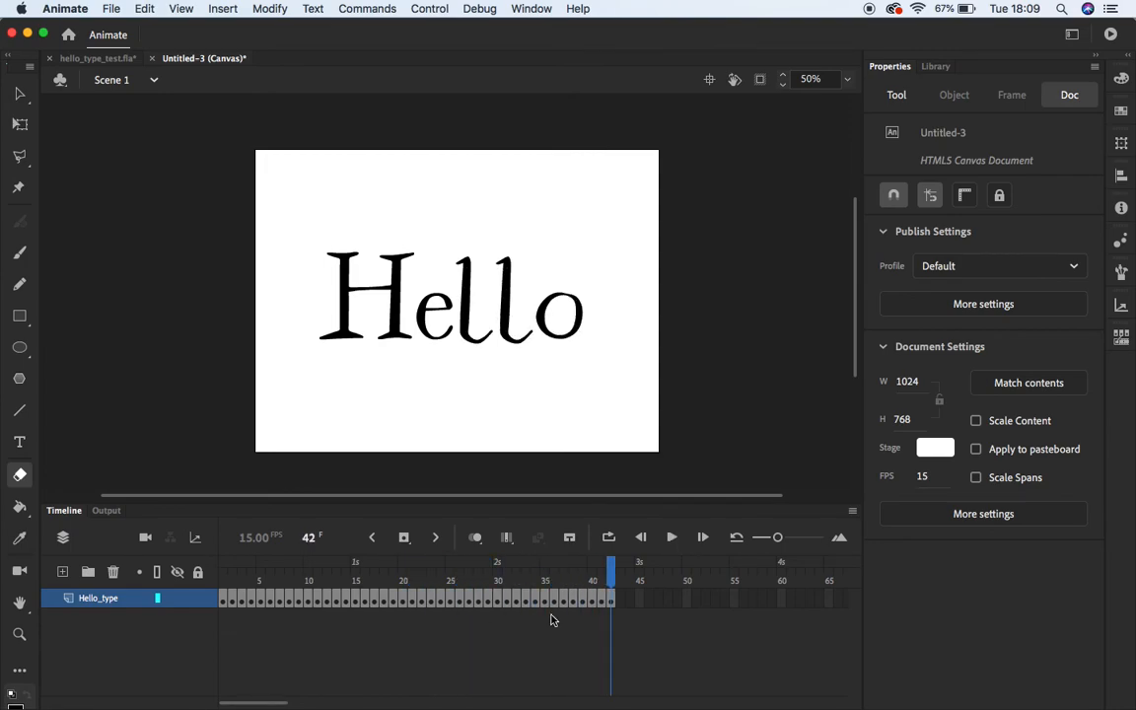
# Set the document's frame rate back to 24 FPS
pyautogui.click(925, 479)
pyautogui.click(924, 478)
pyautogui.write('24')
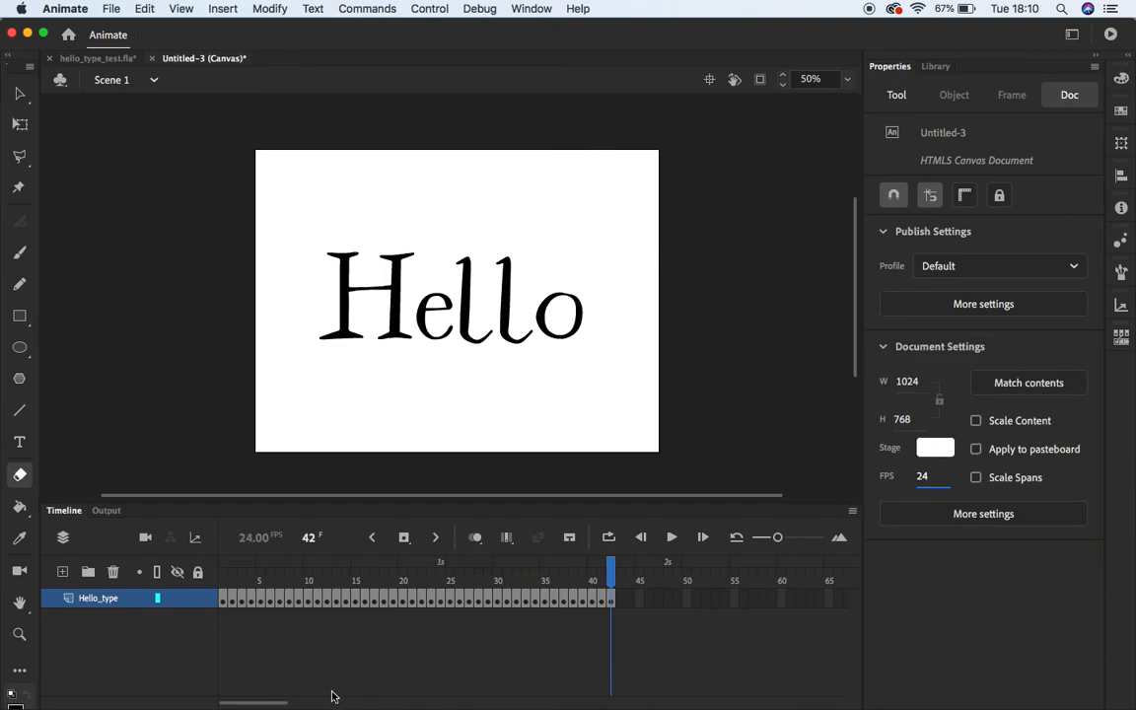
# Insert one extra frame after each of the keyframes at frames 1 and 3 to hold them longer
pyautogui.click(224, 601)
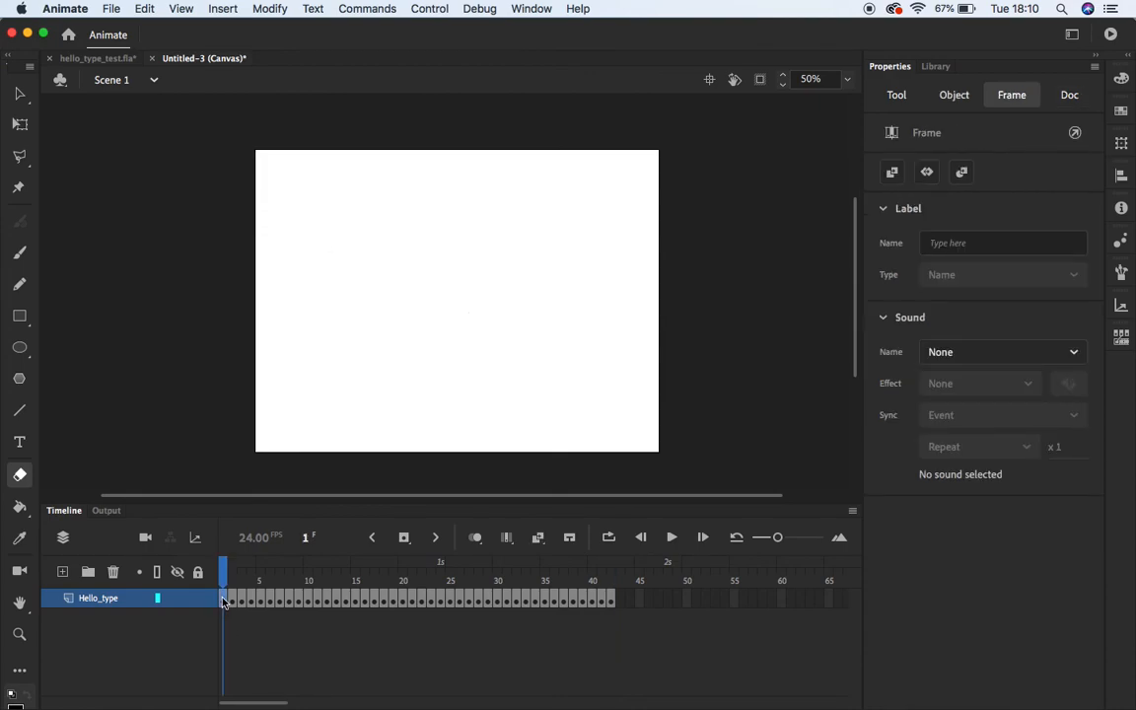
pyautogui.rightClick(224, 599)
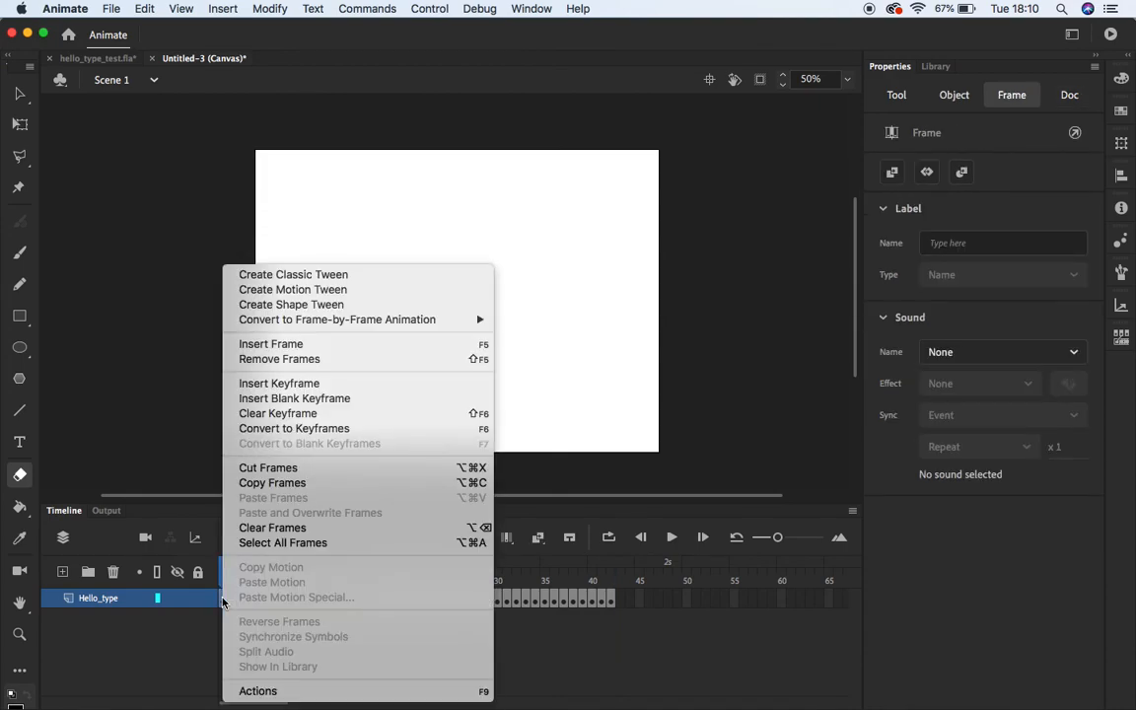
pyautogui.click(279, 346)
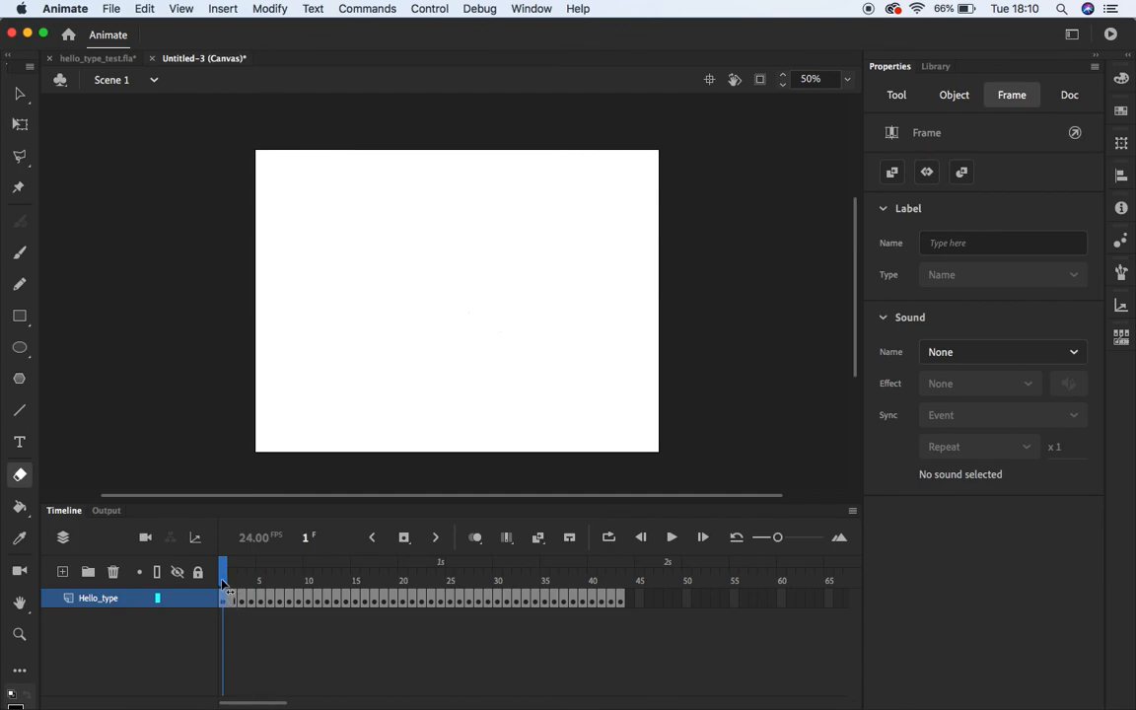
pyautogui.moveTo(223, 574); pyautogui.dragTo(244, 576)
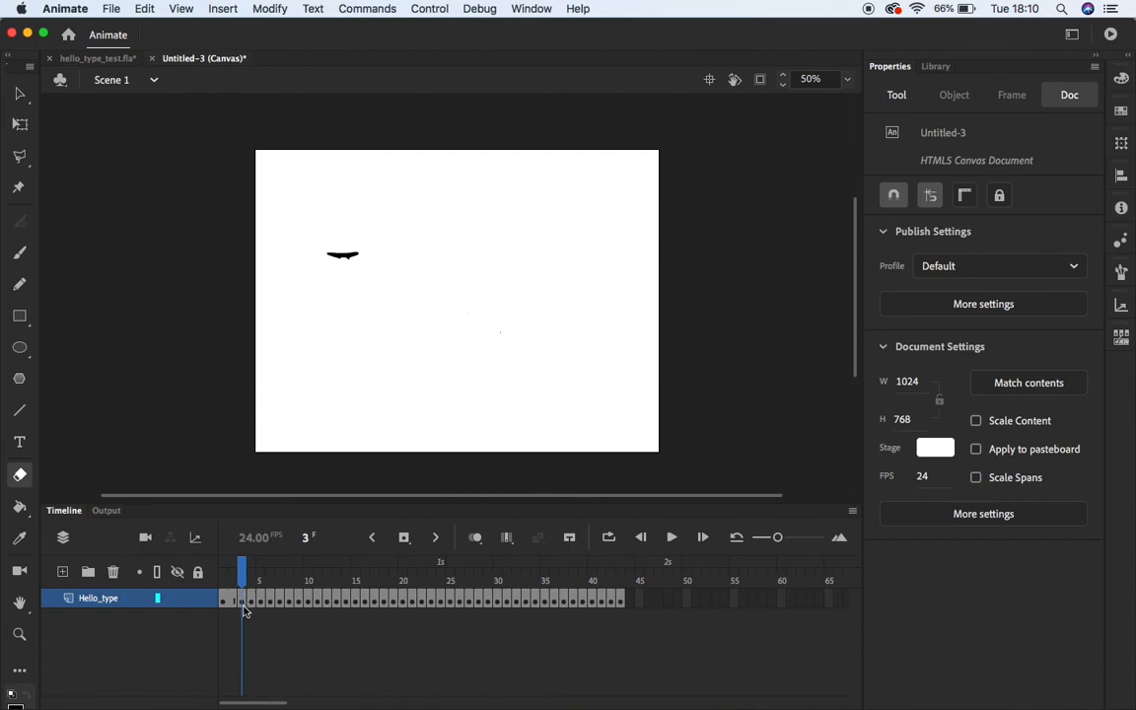
pyautogui.click(243, 599)
pyautogui.rightClick(244, 598)
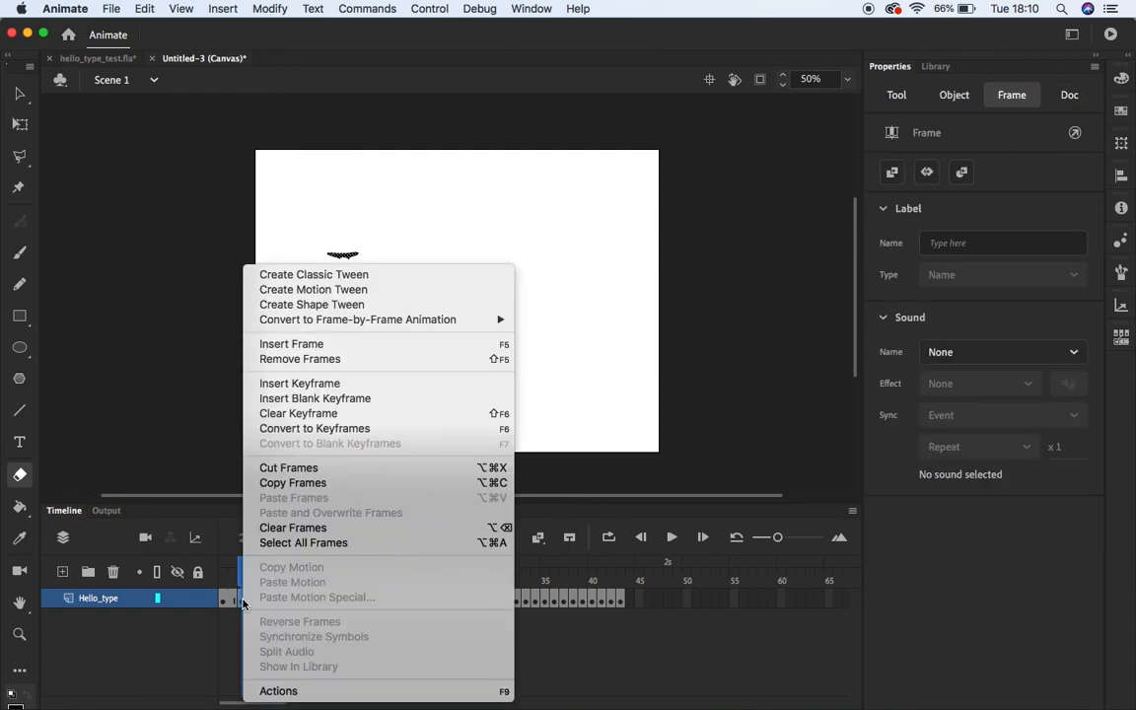
pyautogui.click(322, 345)
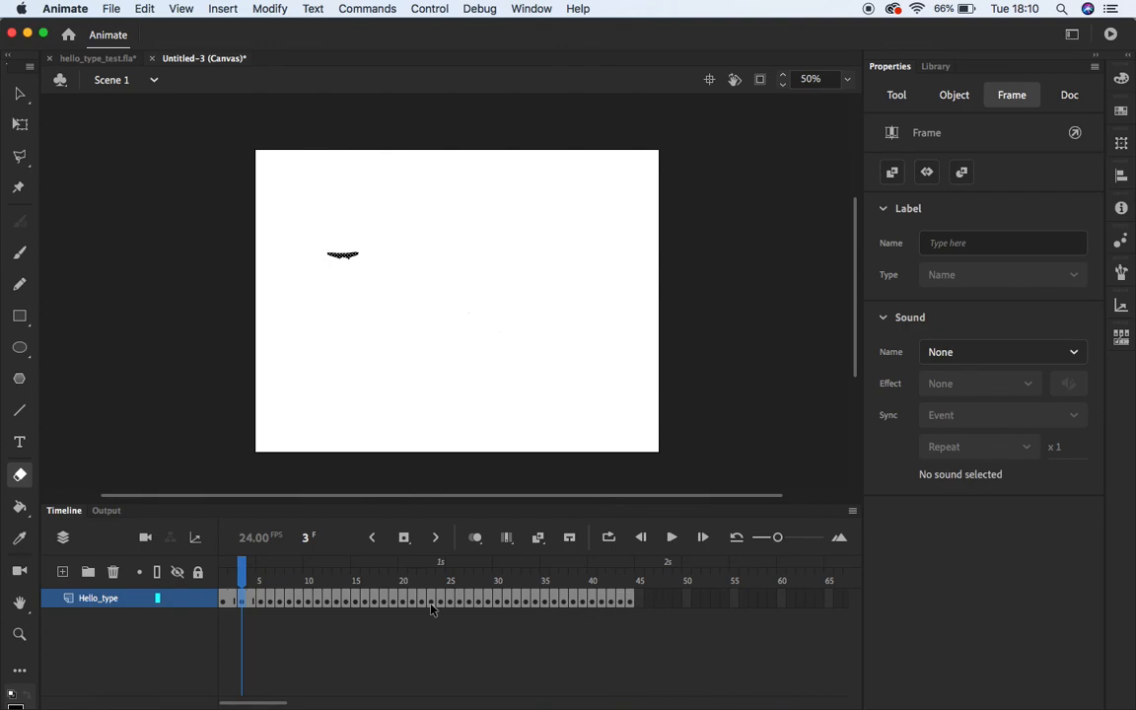
# Extend the keyframes at frames 5 and 7 by inserting one frame after each
pyautogui.moveTo(247, 575)
pyautogui.mouseDown()
pyautogui.moveTo(224, 576)
pyautogui.moveTo(263, 578)
pyautogui.mouseUp()
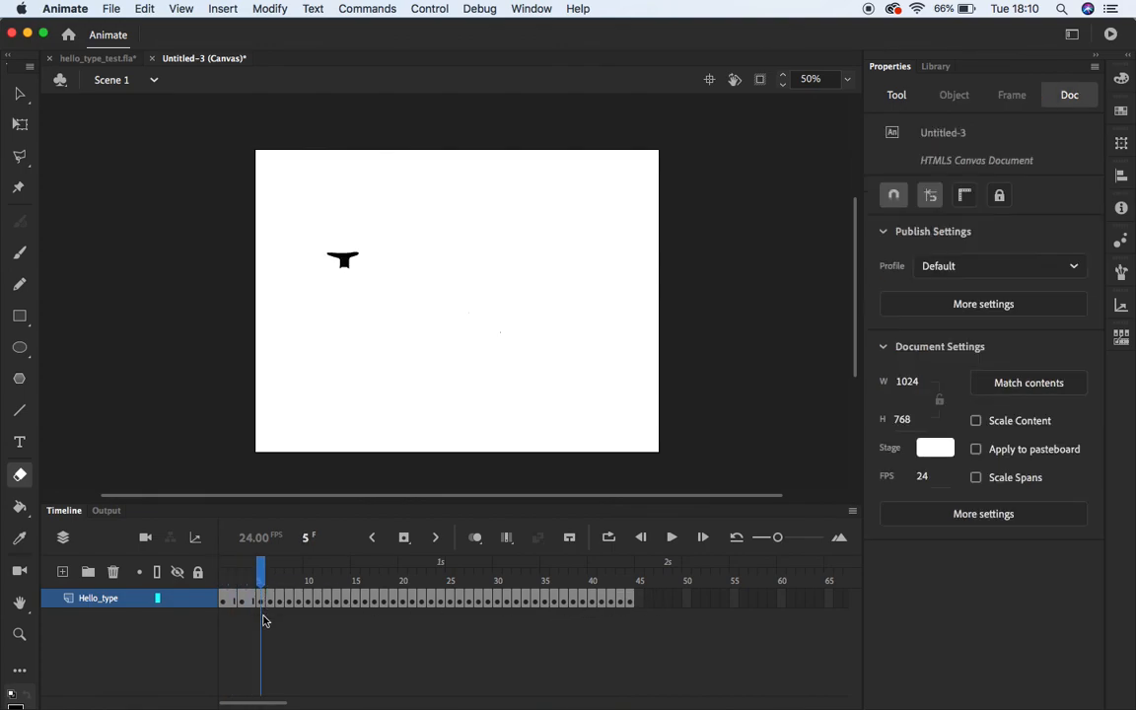
pyautogui.click(260, 598)
pyautogui.rightClick(259, 599)
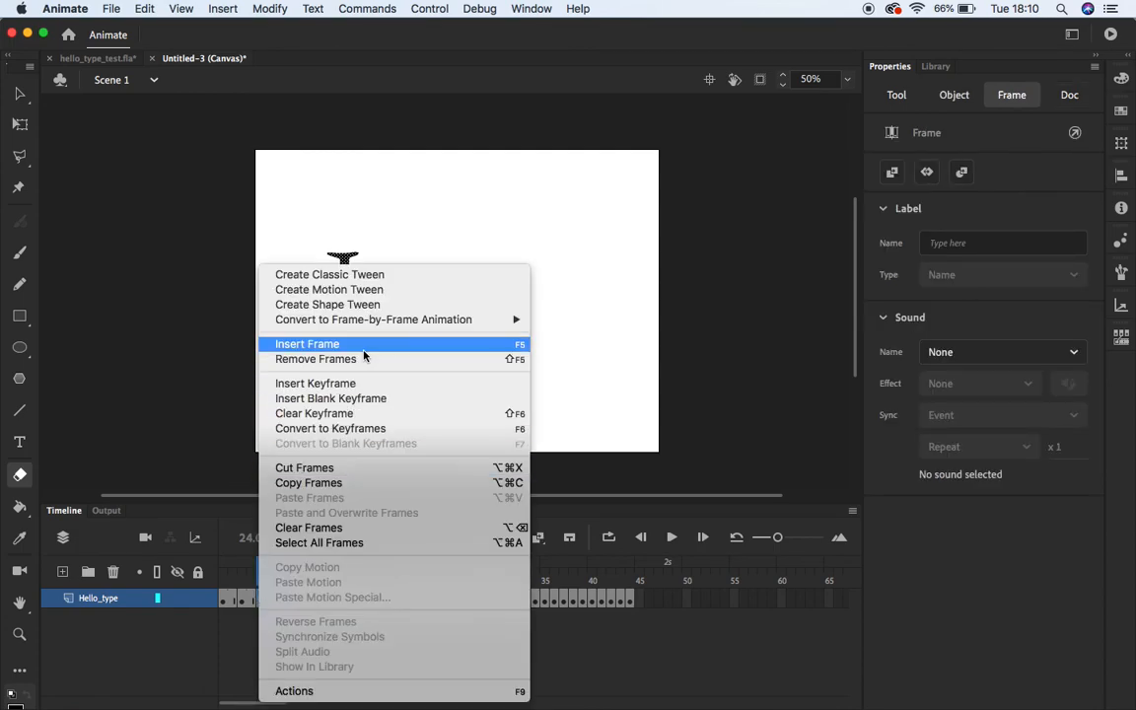
pyautogui.click(361, 346)
pyautogui.rightClick(281, 602)
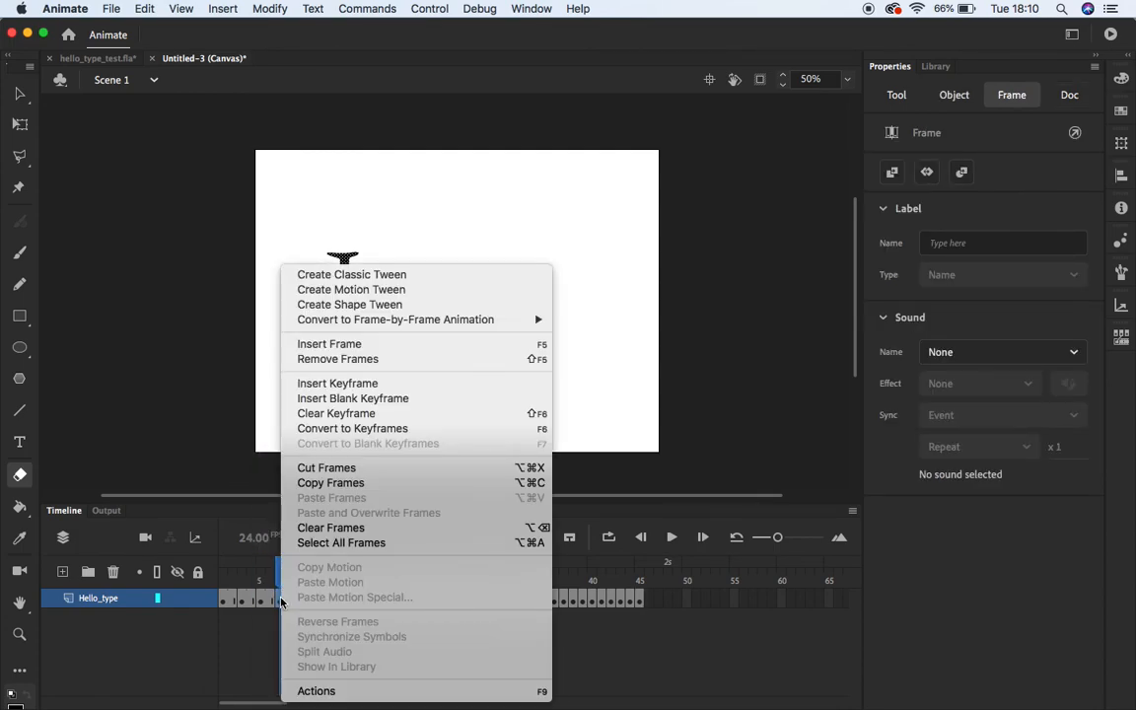
pyautogui.click(320, 342)
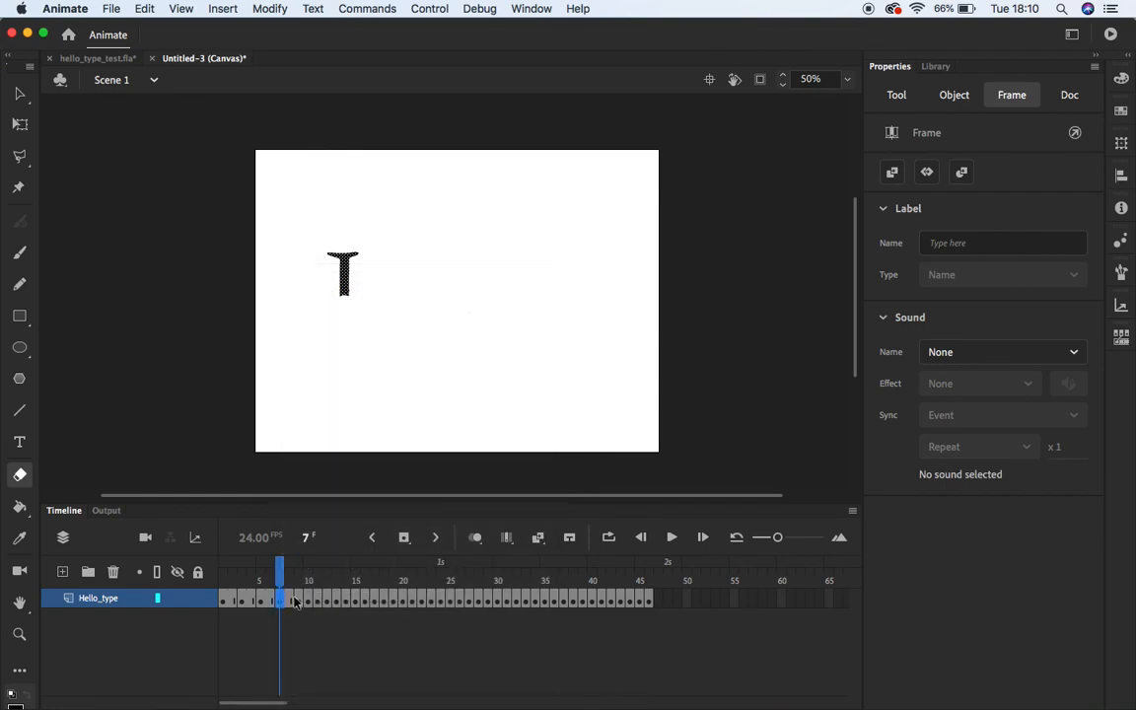
# Insert one extra frame after each of the keyframes at frames 9, 11 and 13 on the Hello_type layer
pyautogui.rightClick(298, 602)
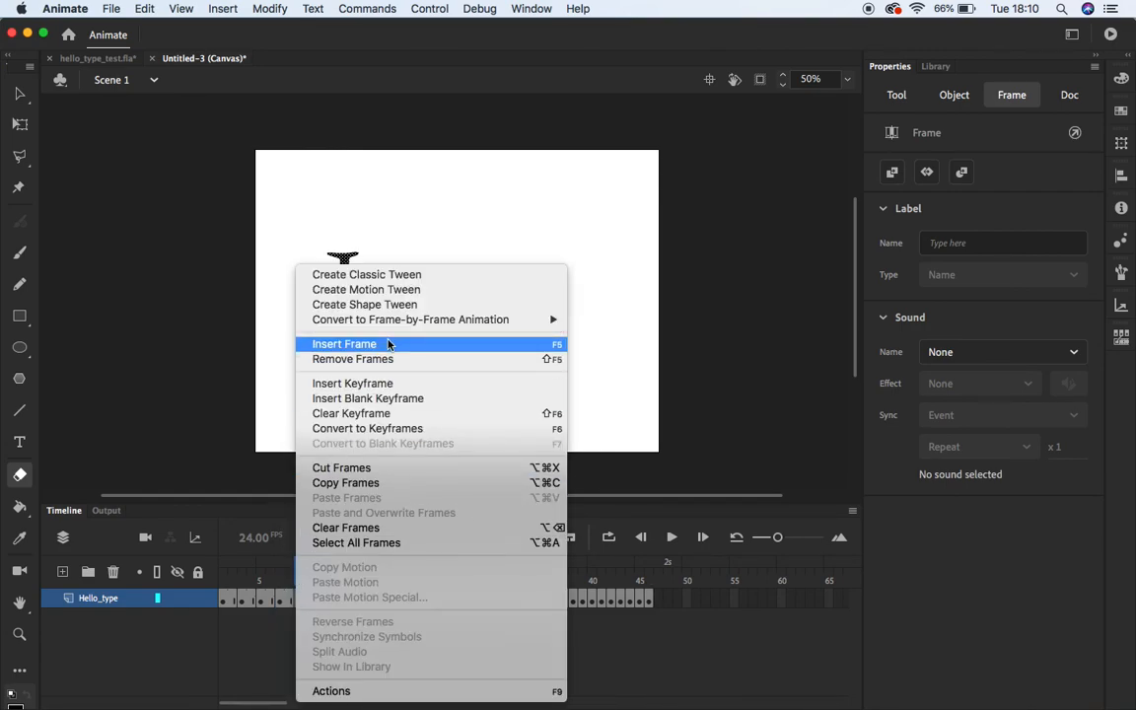
pyautogui.click(380, 345)
pyautogui.rightClick(315, 603)
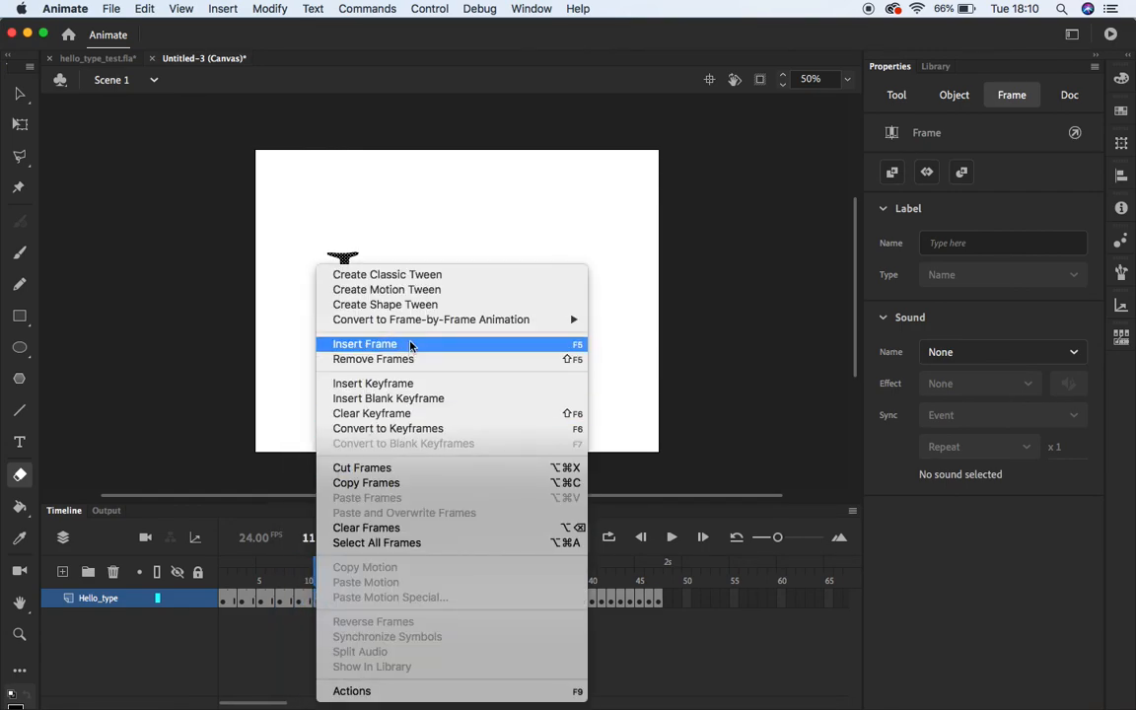
pyautogui.click(410, 344)
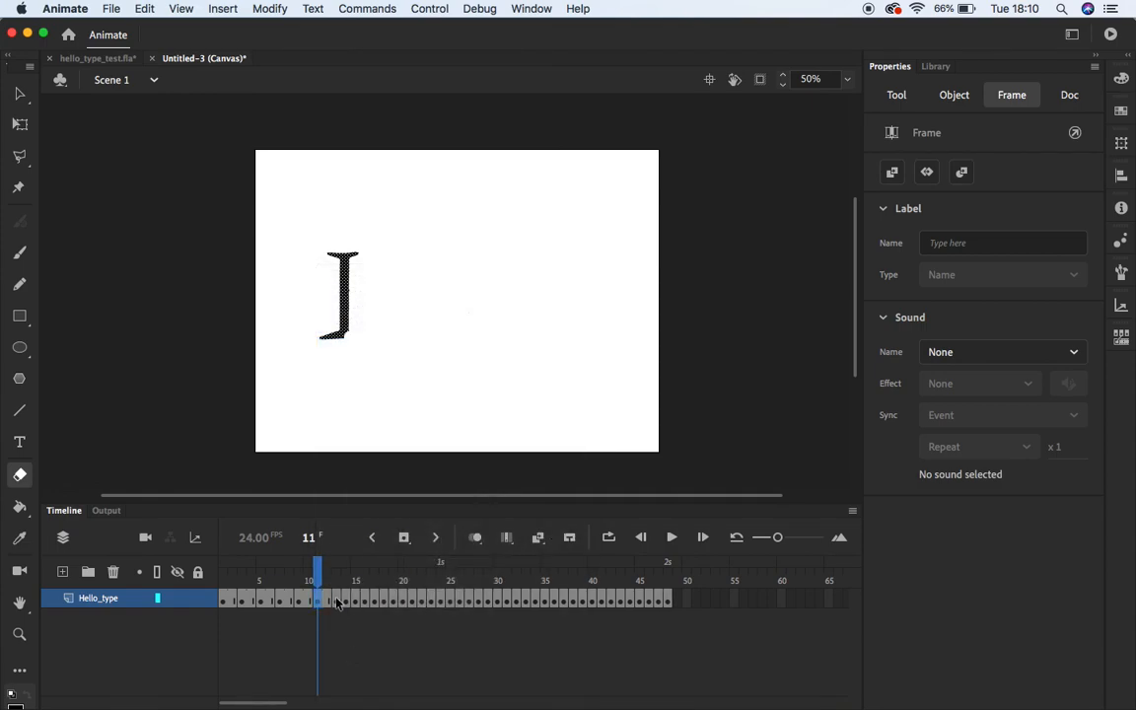
pyautogui.rightClick(336, 603)
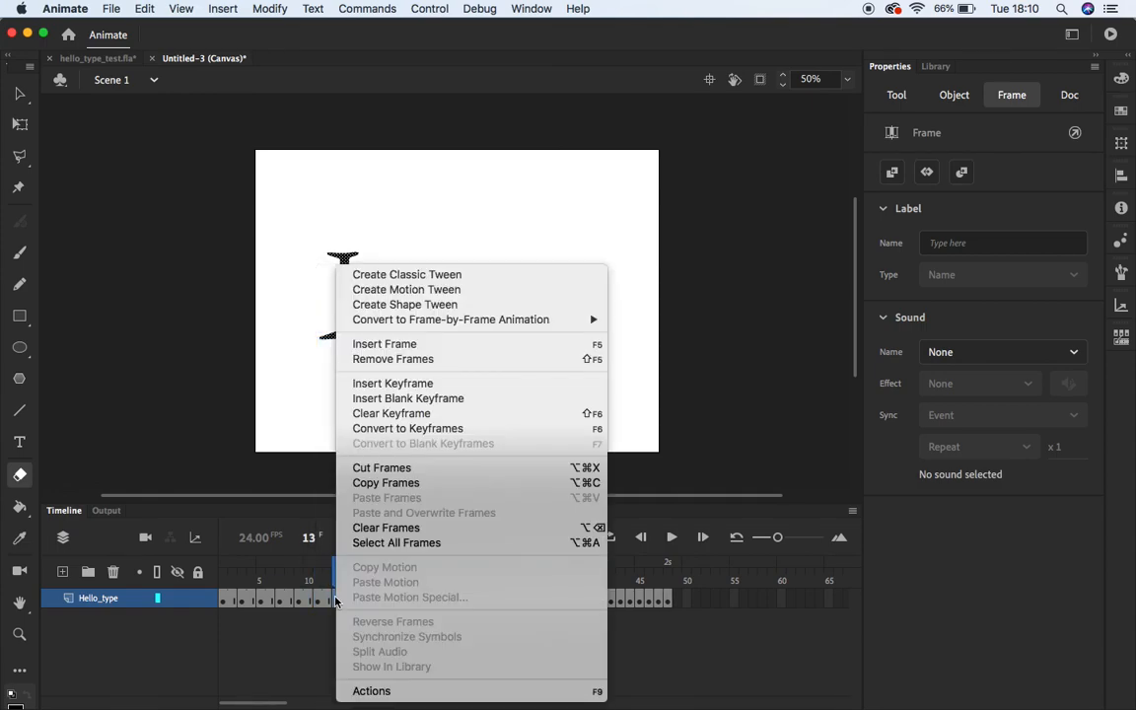
pyautogui.click(369, 343)
# Extend the keyframes at frames 15, 17, 19 and 21 by one frame each
pyautogui.rightClick(356, 602)
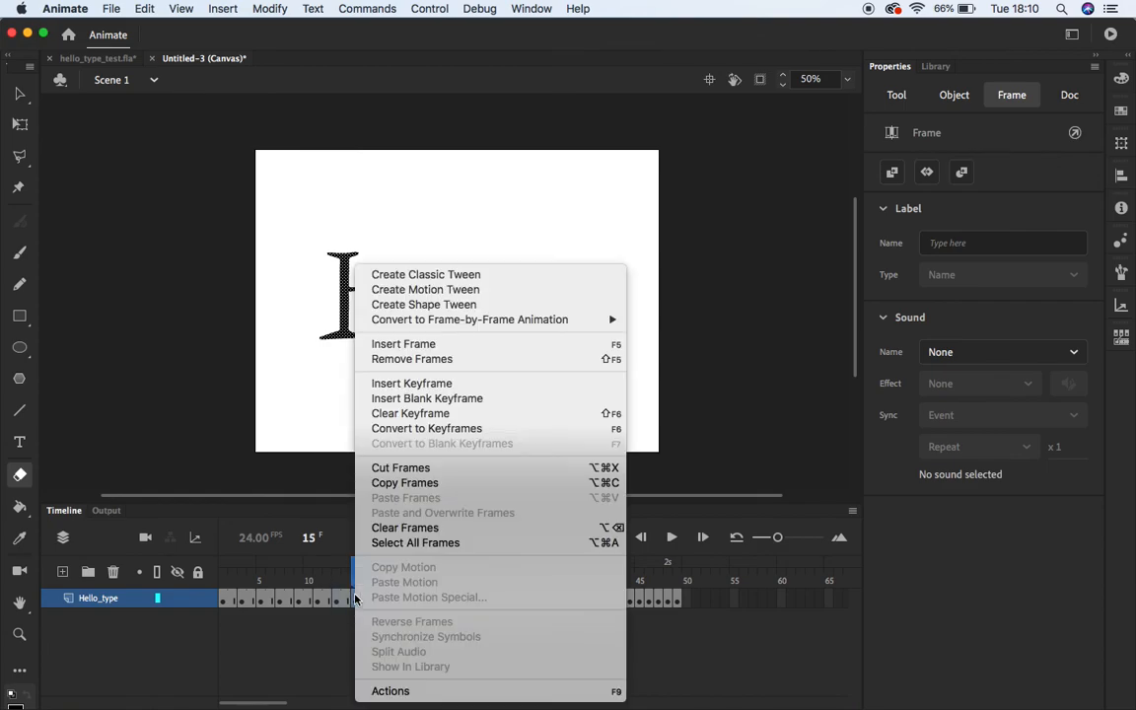
pyautogui.click(403, 345)
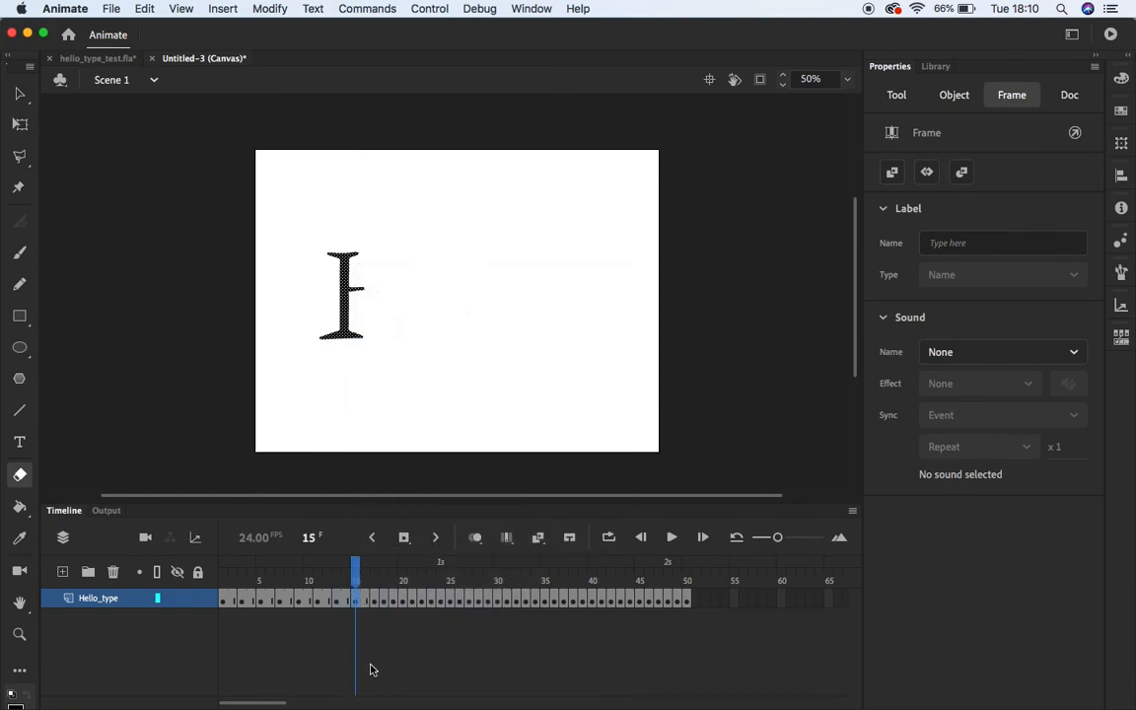
pyautogui.rightClick(373, 601)
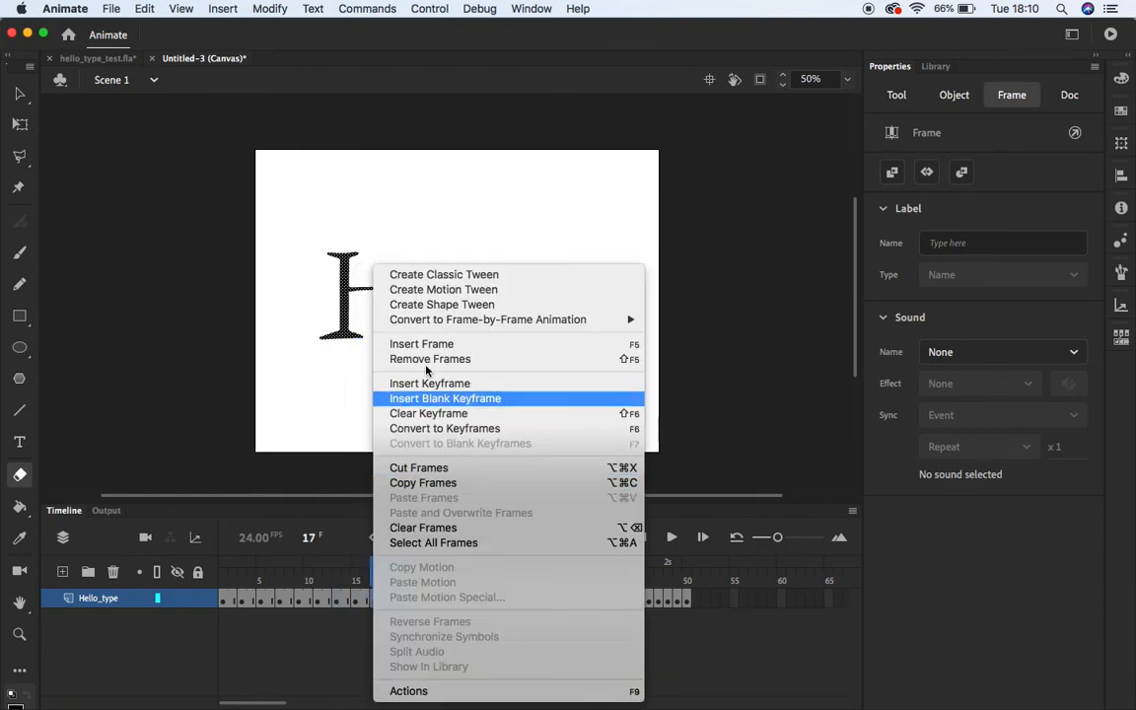
pyautogui.click(404, 343)
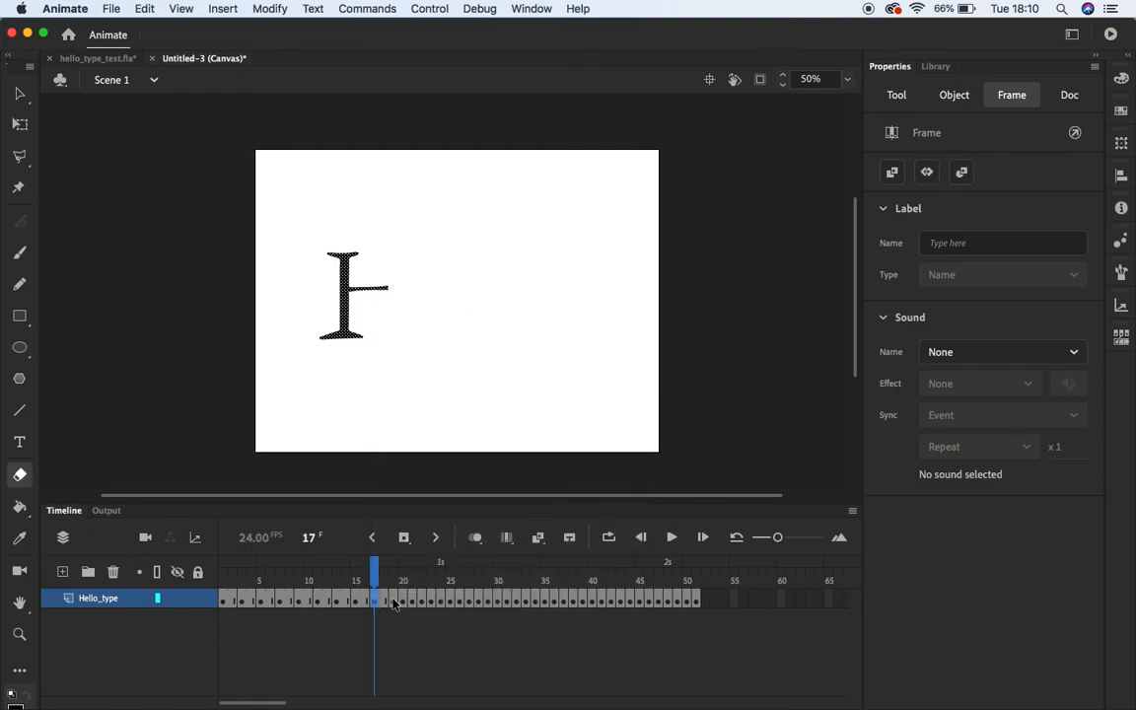
pyautogui.rightClick(395, 598)
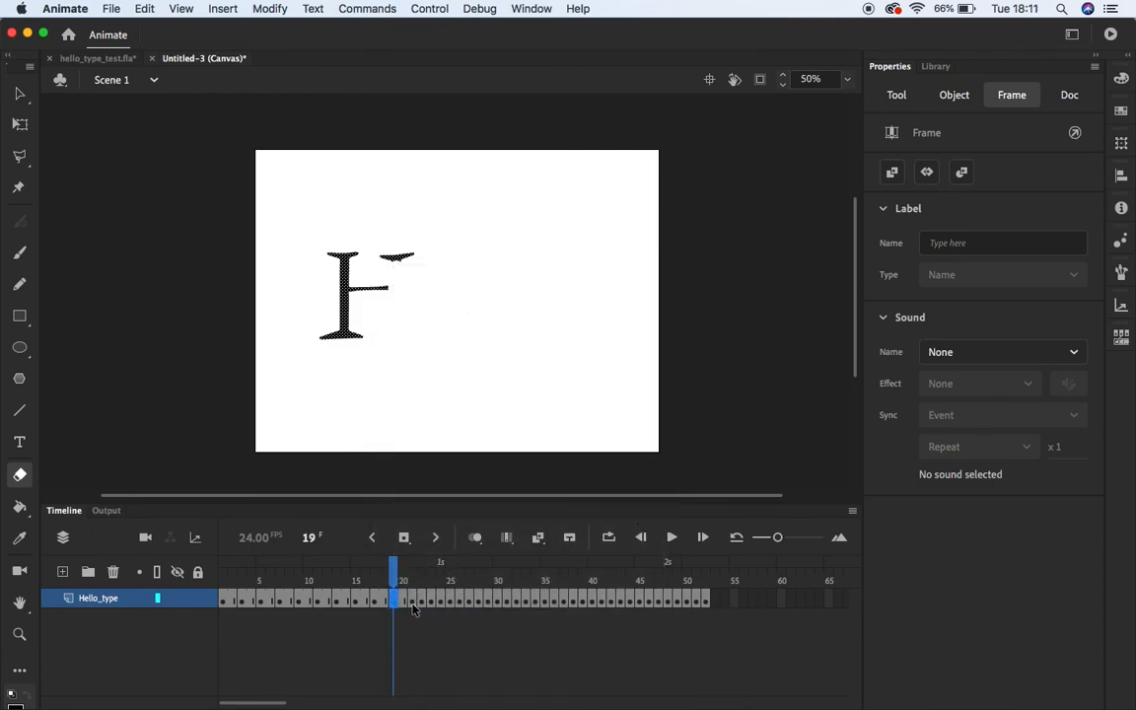
pyautogui.rightClick(414, 600)
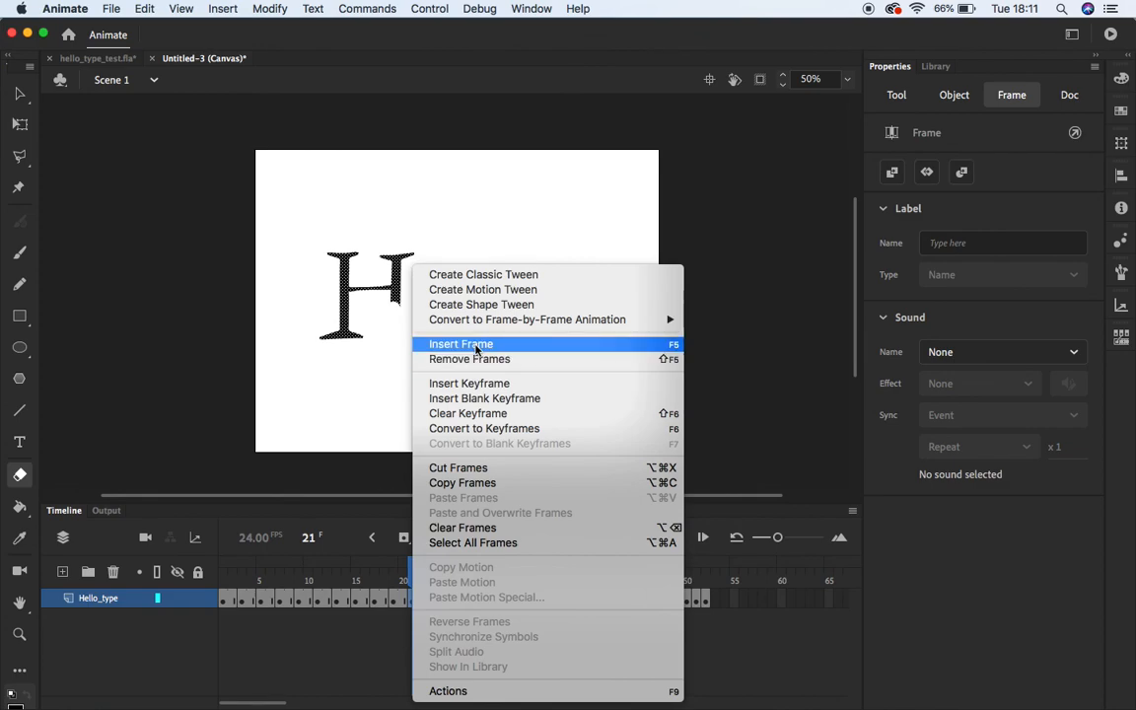
pyautogui.click(434, 344)
# Switch to the hello_type_test.fla document, inspect its timeline through frame 78, play its animation from the start, and return to Untitled-3
pyautogui.click(115, 59)
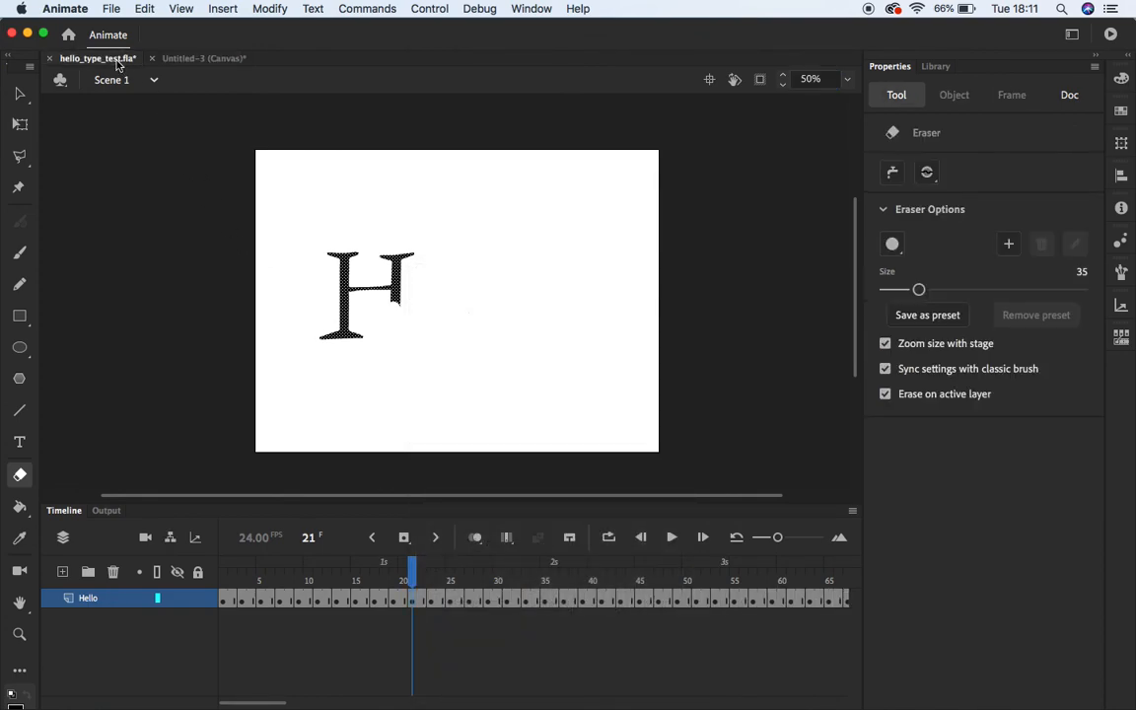
pyautogui.moveTo(225, 582); pyautogui.dragTo(868, 592)
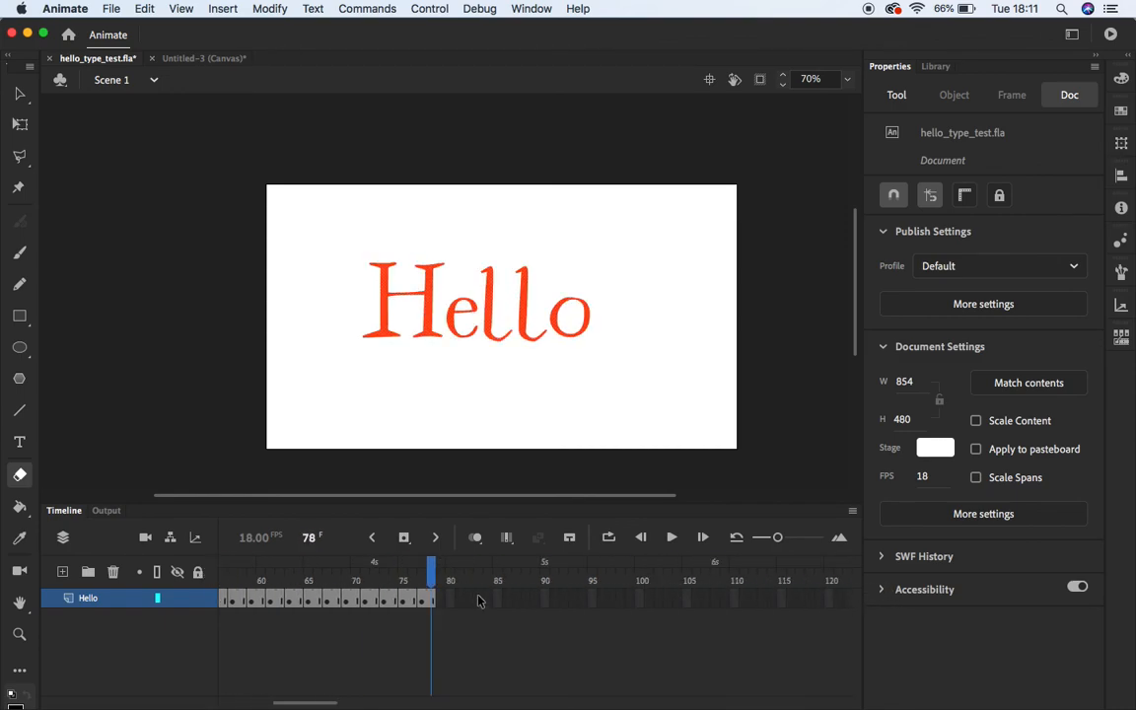
pyautogui.click(434, 603)
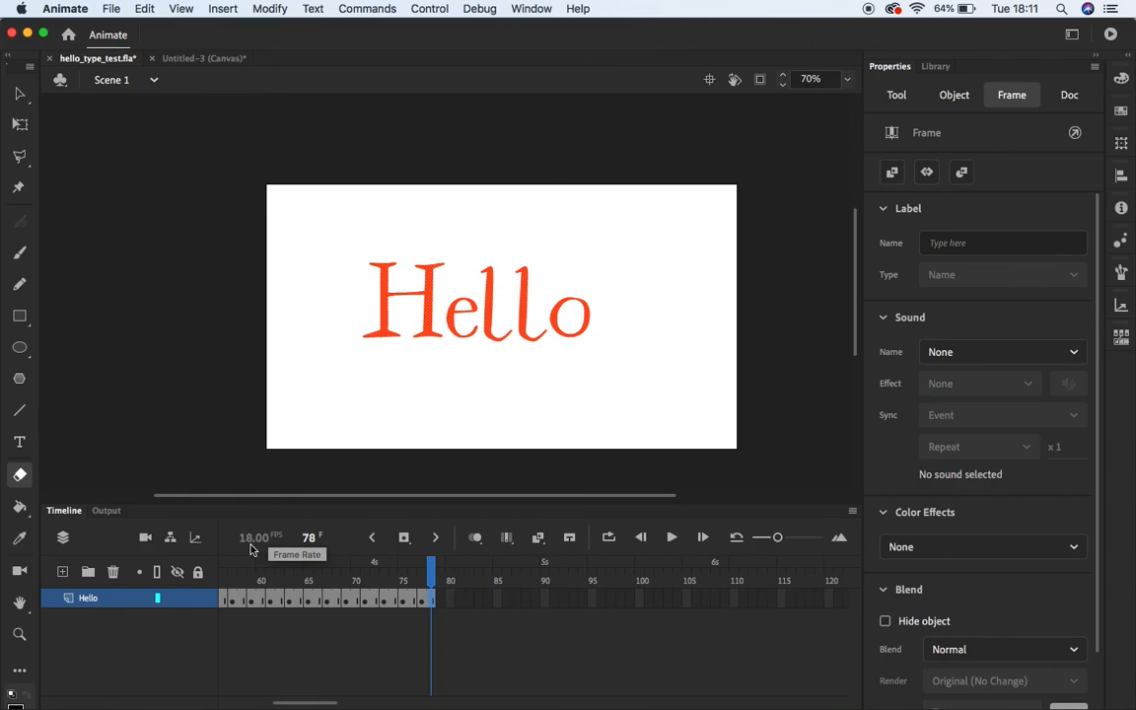
pyautogui.moveTo(432, 576); pyautogui.dragTo(40, 522)
pyautogui.press('Return')
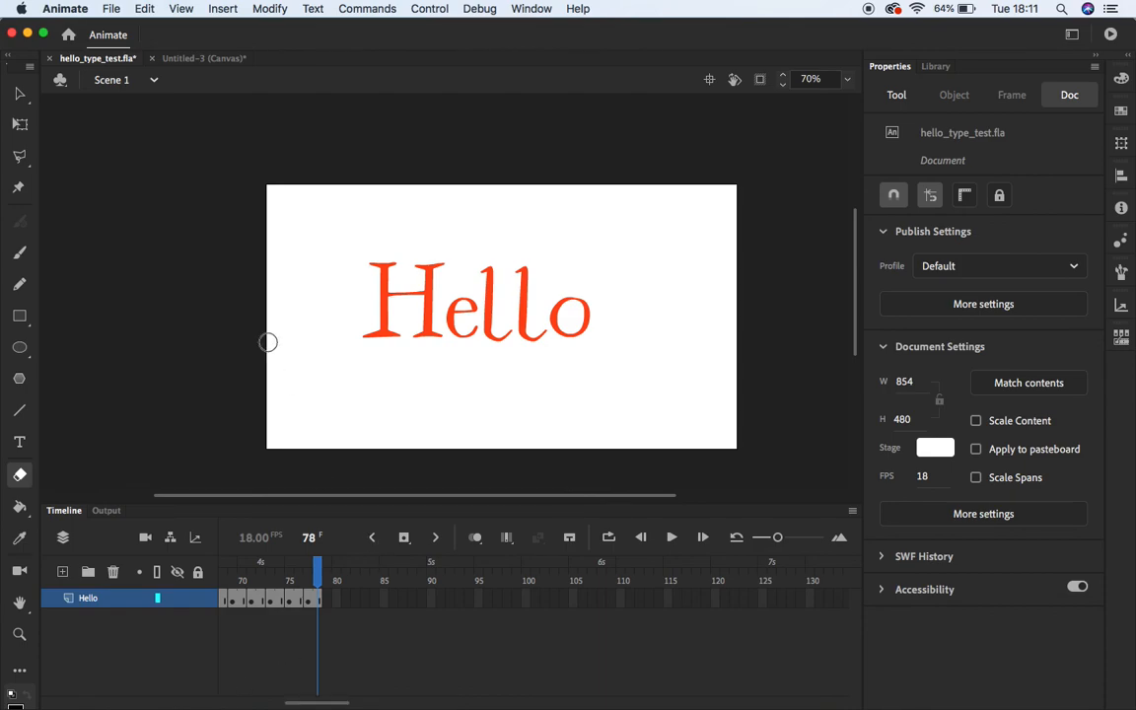
pyautogui.click(199, 57)
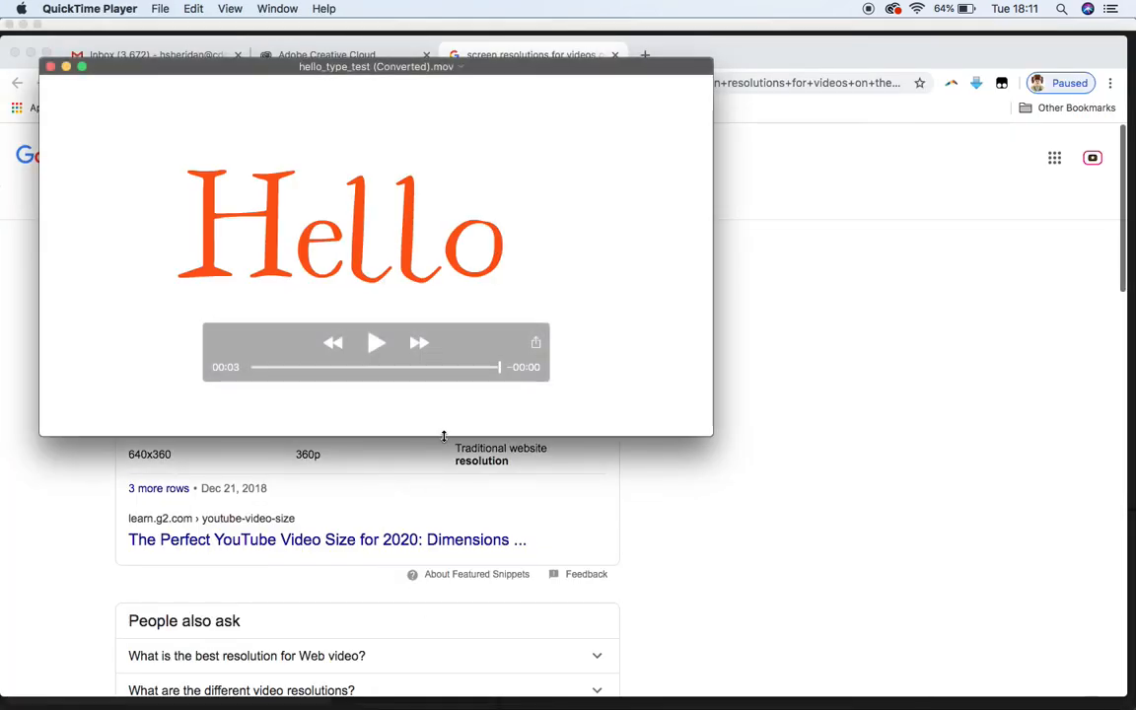